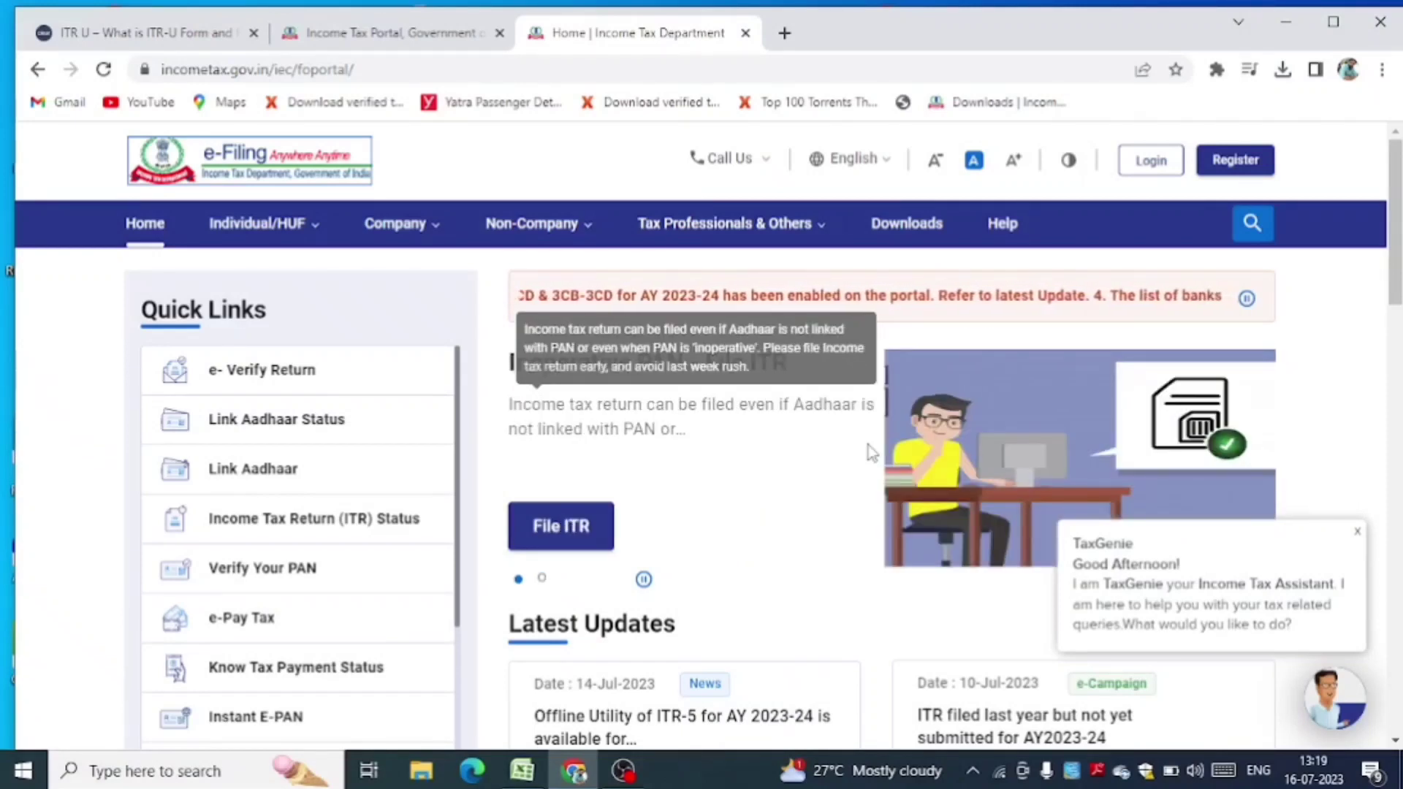
Read the ClearTax article on ITR-U, covering who can file, who is not eligible, the filing time limit and the additional tax
{"action": "left_click", "coordinate": [157, 35]}
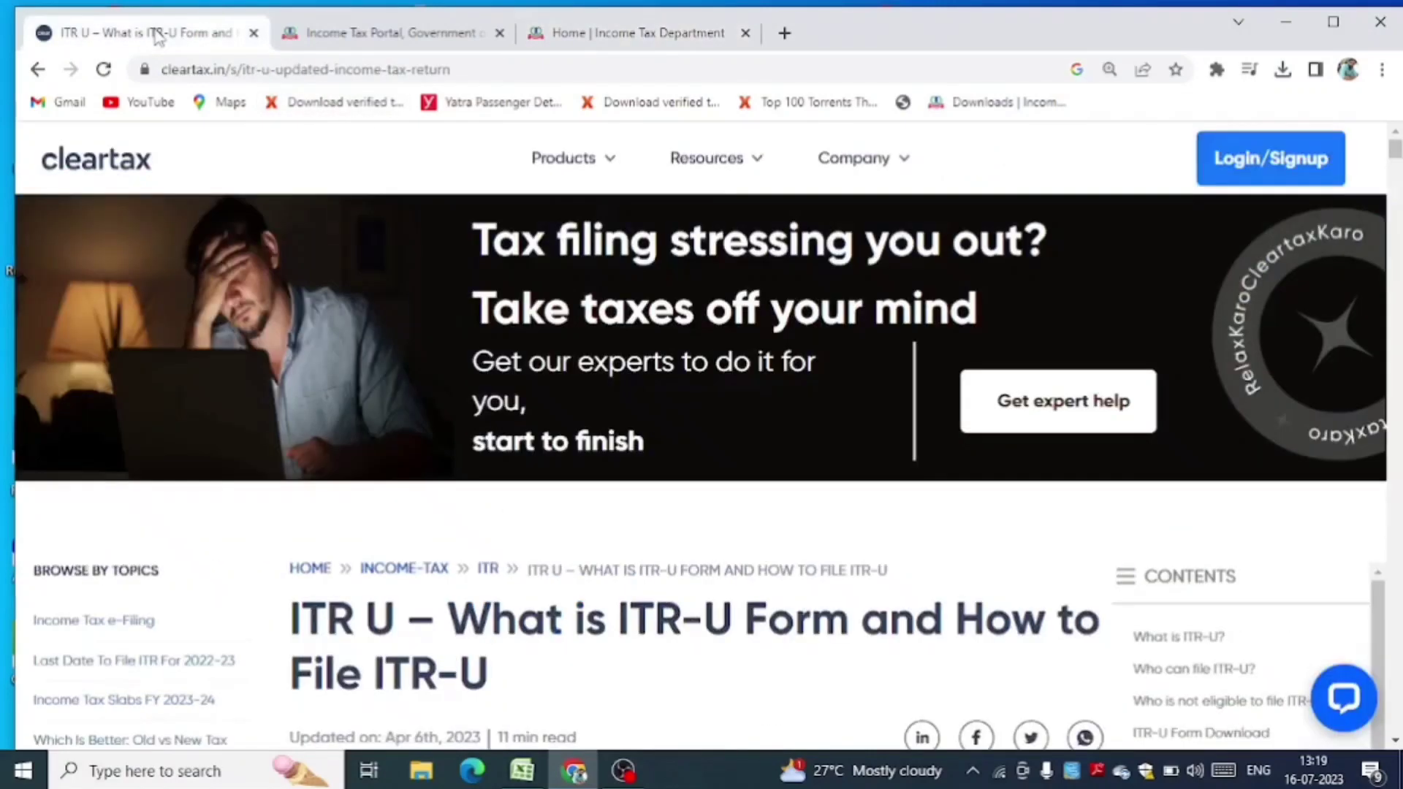
{"action": "scroll", "coordinate": [1356, 151], "scroll_direction": "down", "scroll_amount": 5}
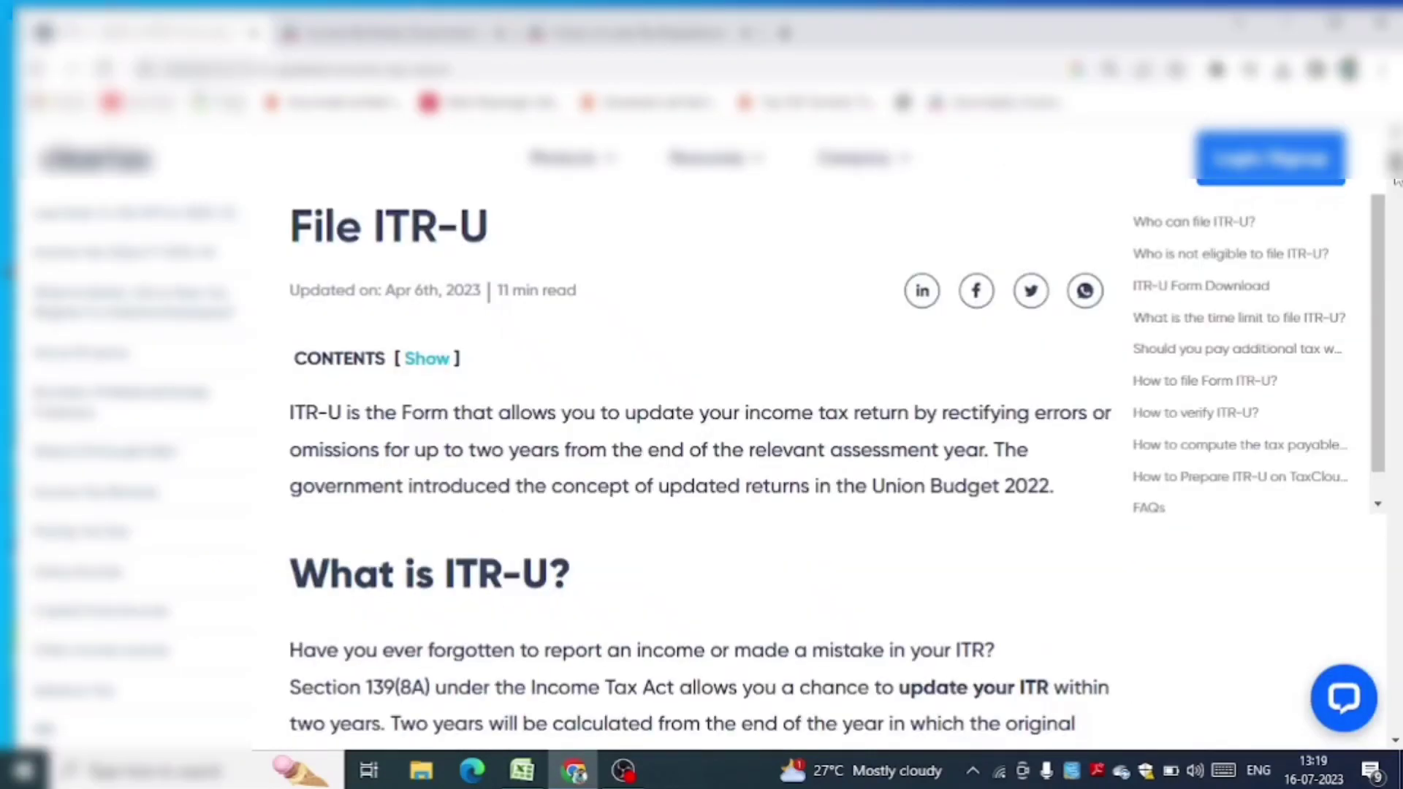
{"action": "scroll", "coordinate": [1395, 182], "scroll_direction": "down", "scroll_amount": 3}
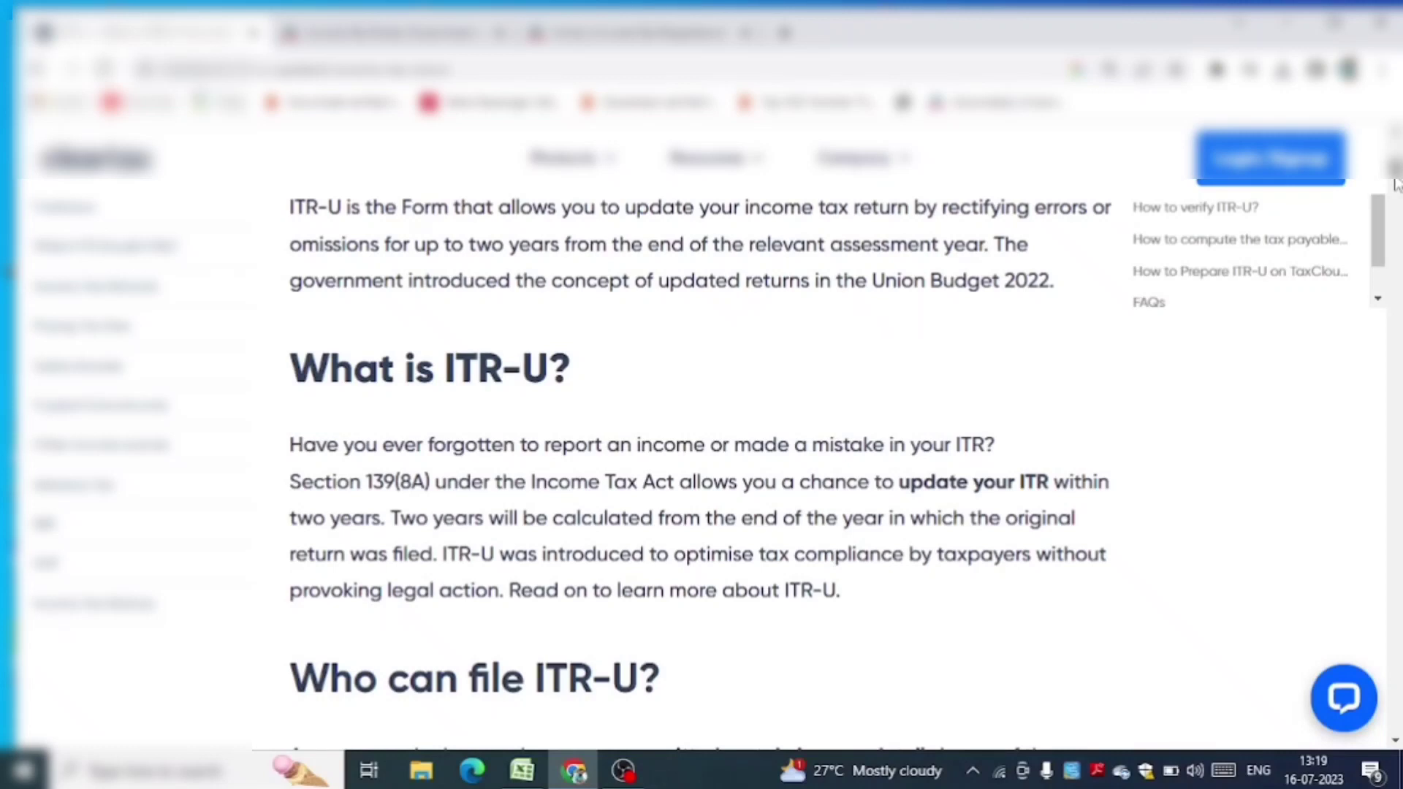
{"action": "scroll", "coordinate": [1396, 184], "scroll_direction": "down", "scroll_amount": 5}
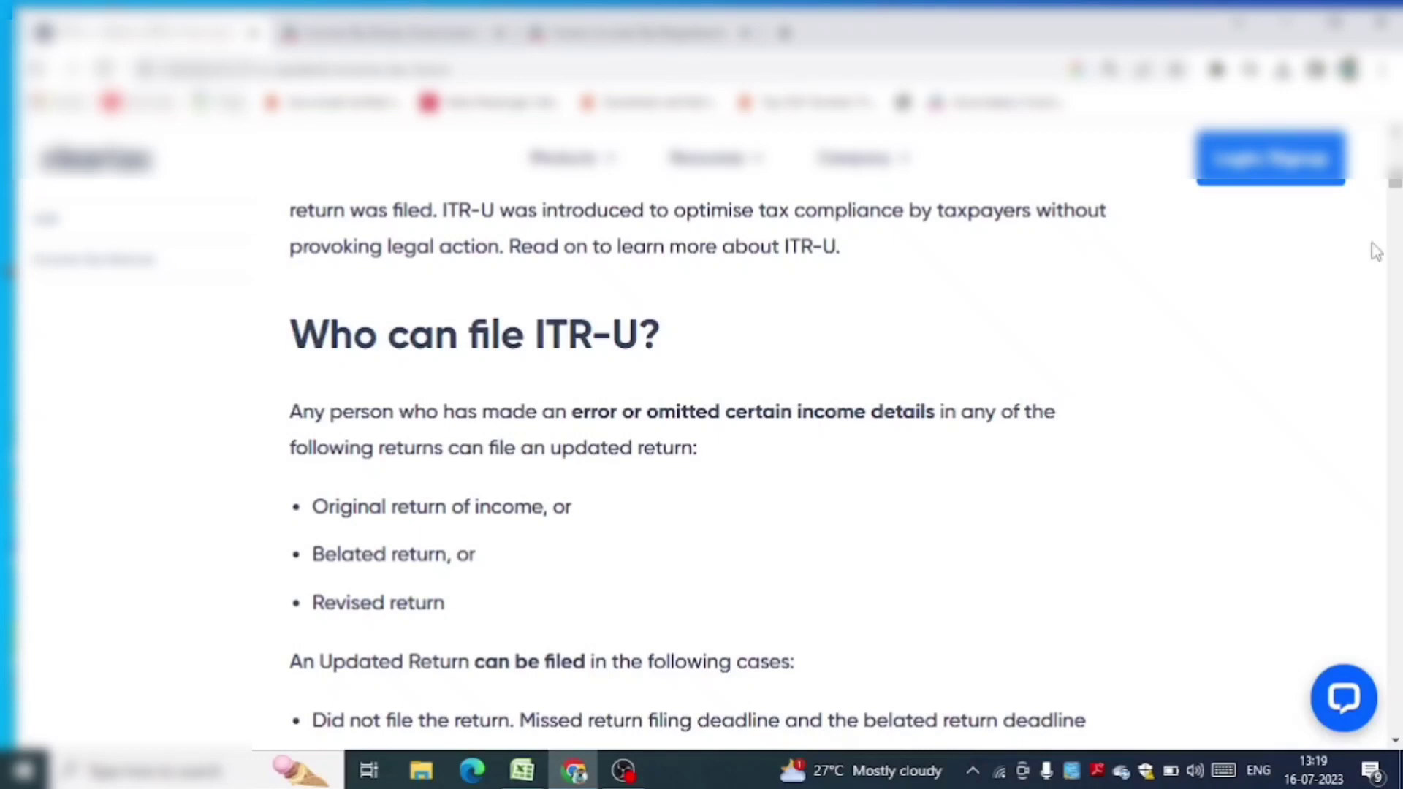
{"action": "scroll", "coordinate": [1375, 252], "scroll_direction": "down", "scroll_amount": 5}
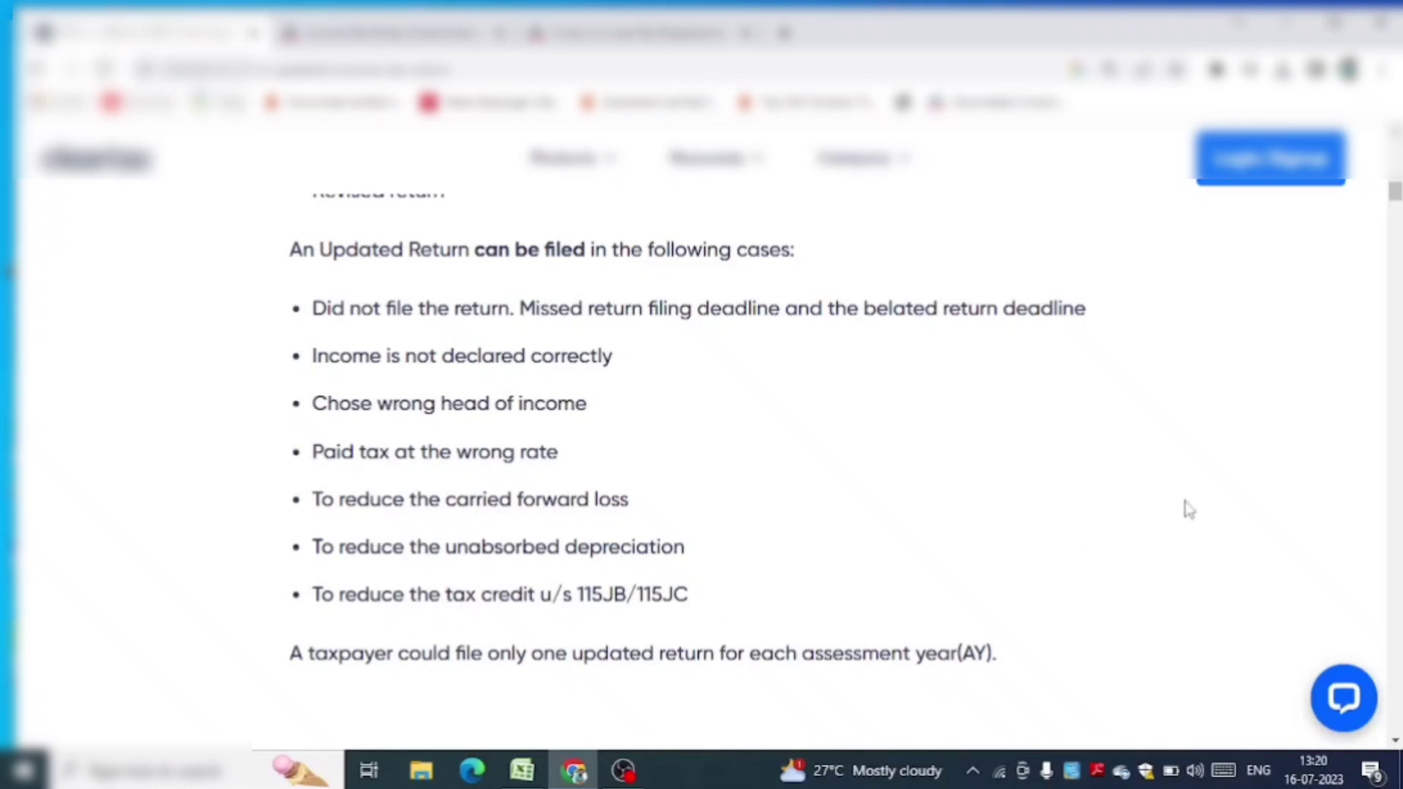
{"action": "left_click_drag", "start_coordinate": [1396, 194], "coordinate": [1397, 213]}
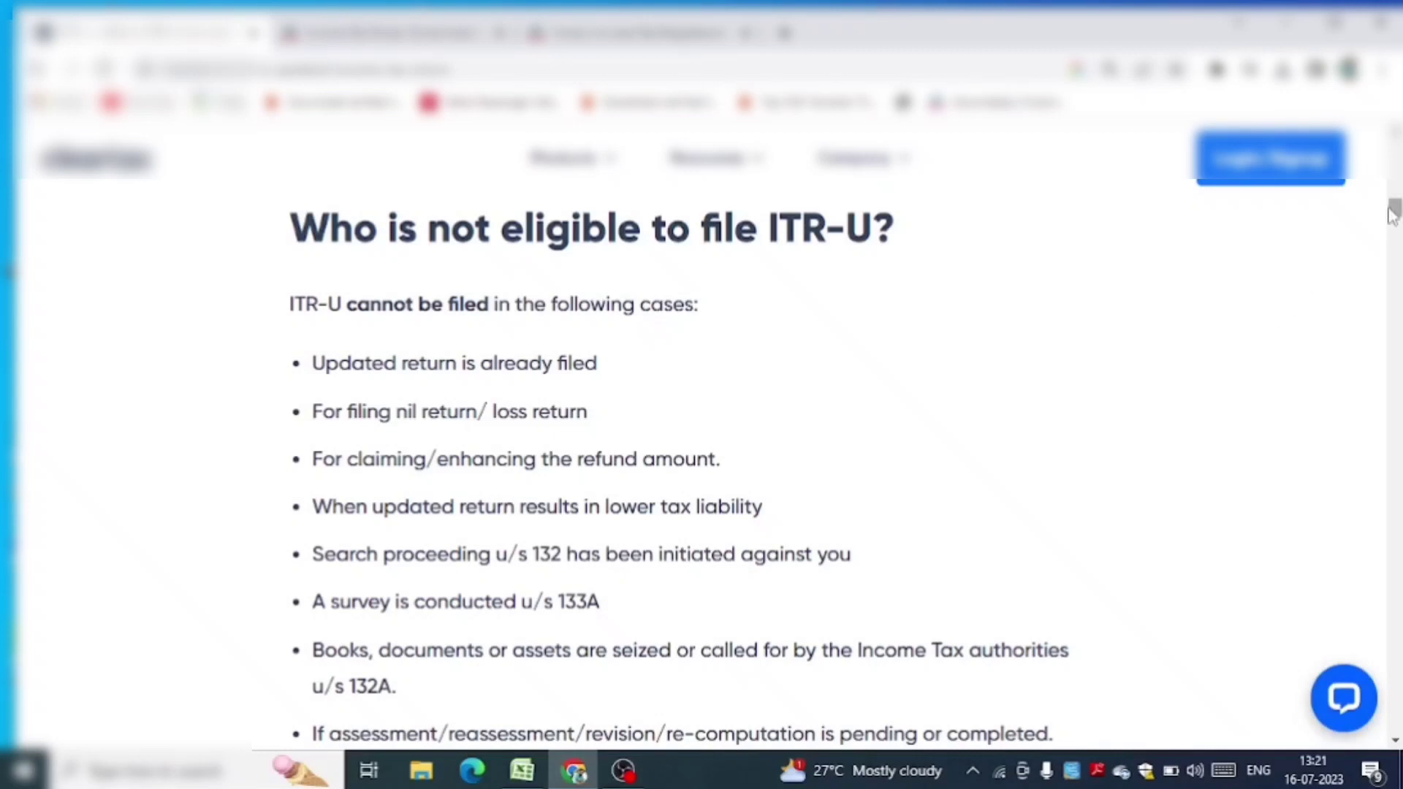
{"action": "left_click_drag", "start_coordinate": [1394, 210], "coordinate": [1394, 215]}
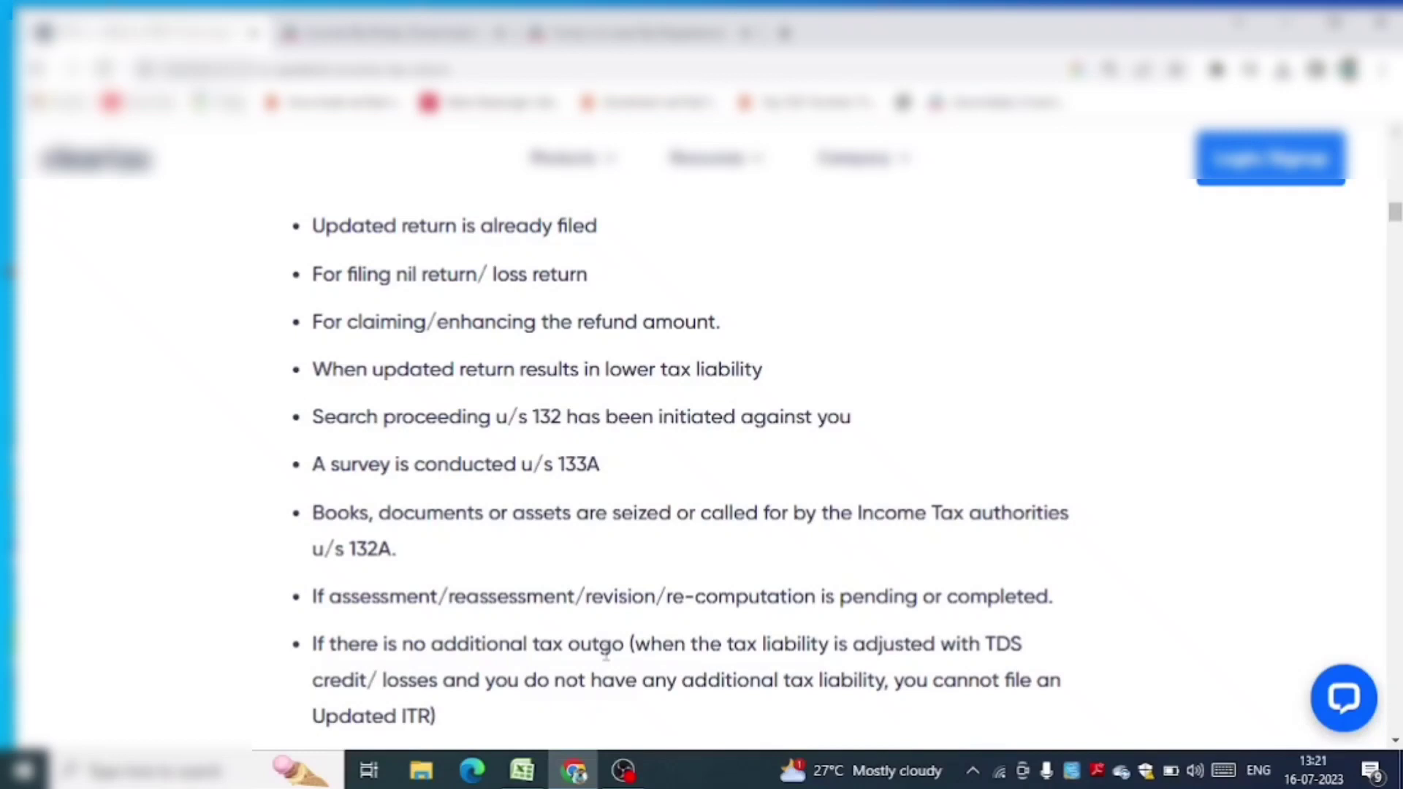
{"action": "scroll", "coordinate": [473, 525], "scroll_direction": "down", "scroll_amount": 5}
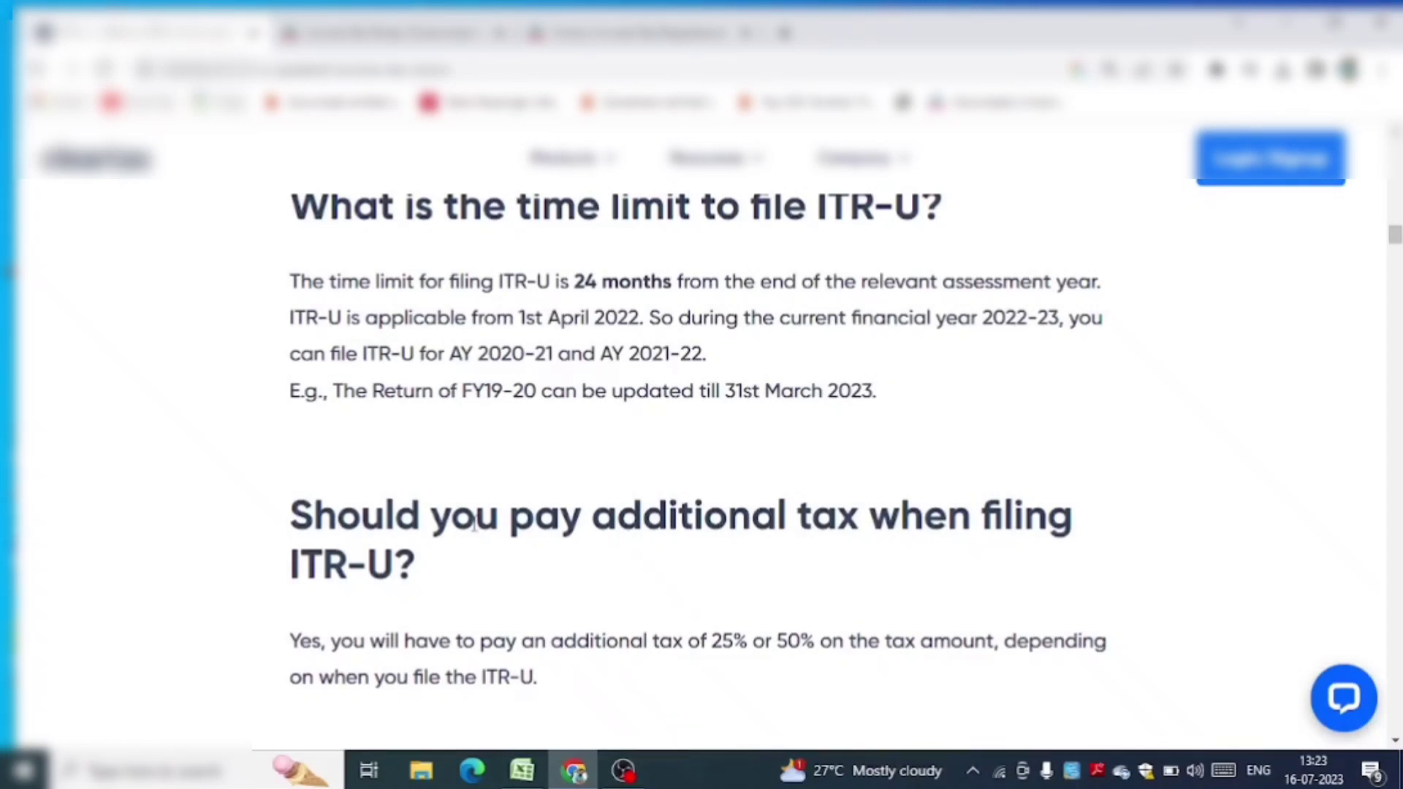
{"action": "left_click_drag", "start_coordinate": [1398, 234], "coordinate": [1400, 232]}
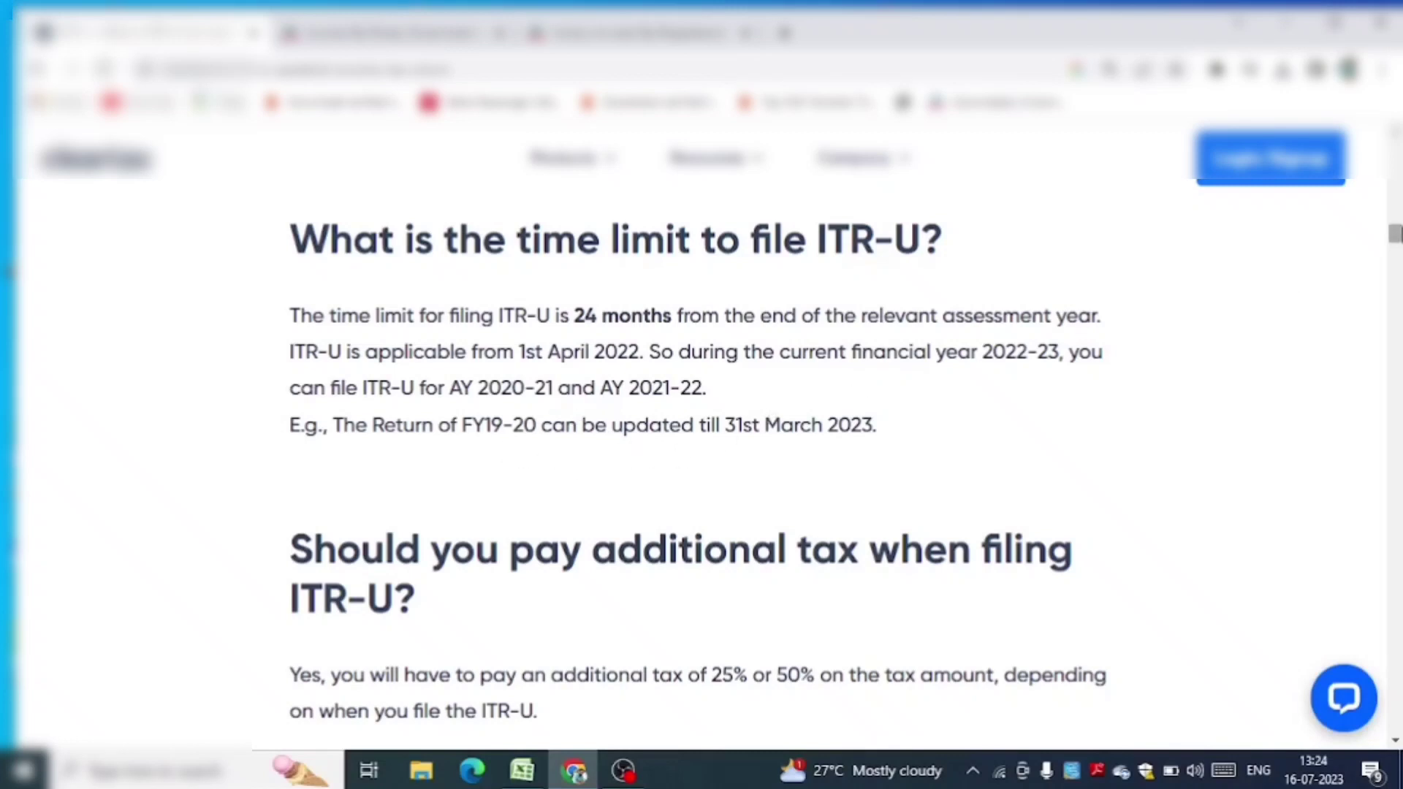
{"action": "scroll", "coordinate": [1394, 232], "scroll_direction": "down", "scroll_amount": 5}
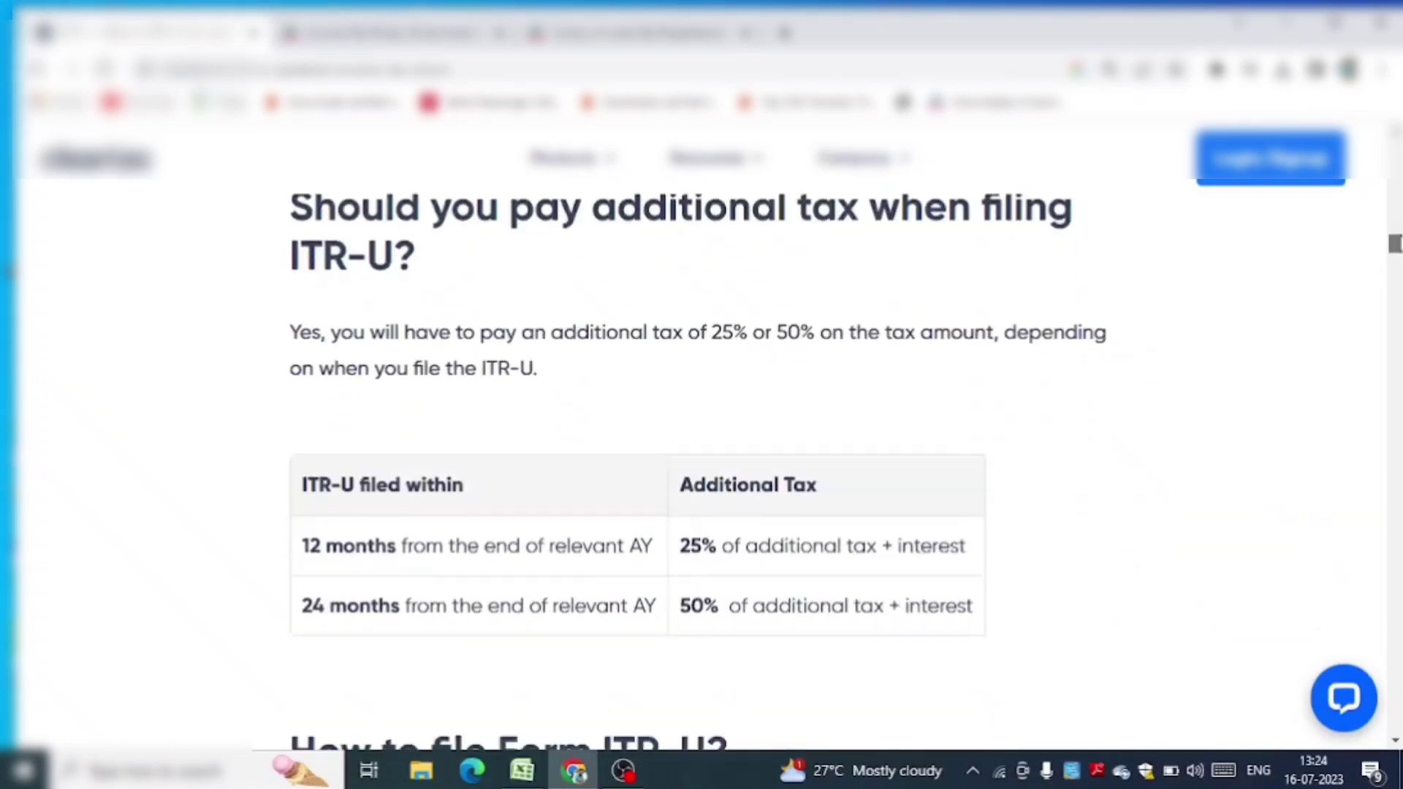
{"action": "scroll", "coordinate": [1394, 241], "scroll_direction": "up", "scroll_amount": 1}
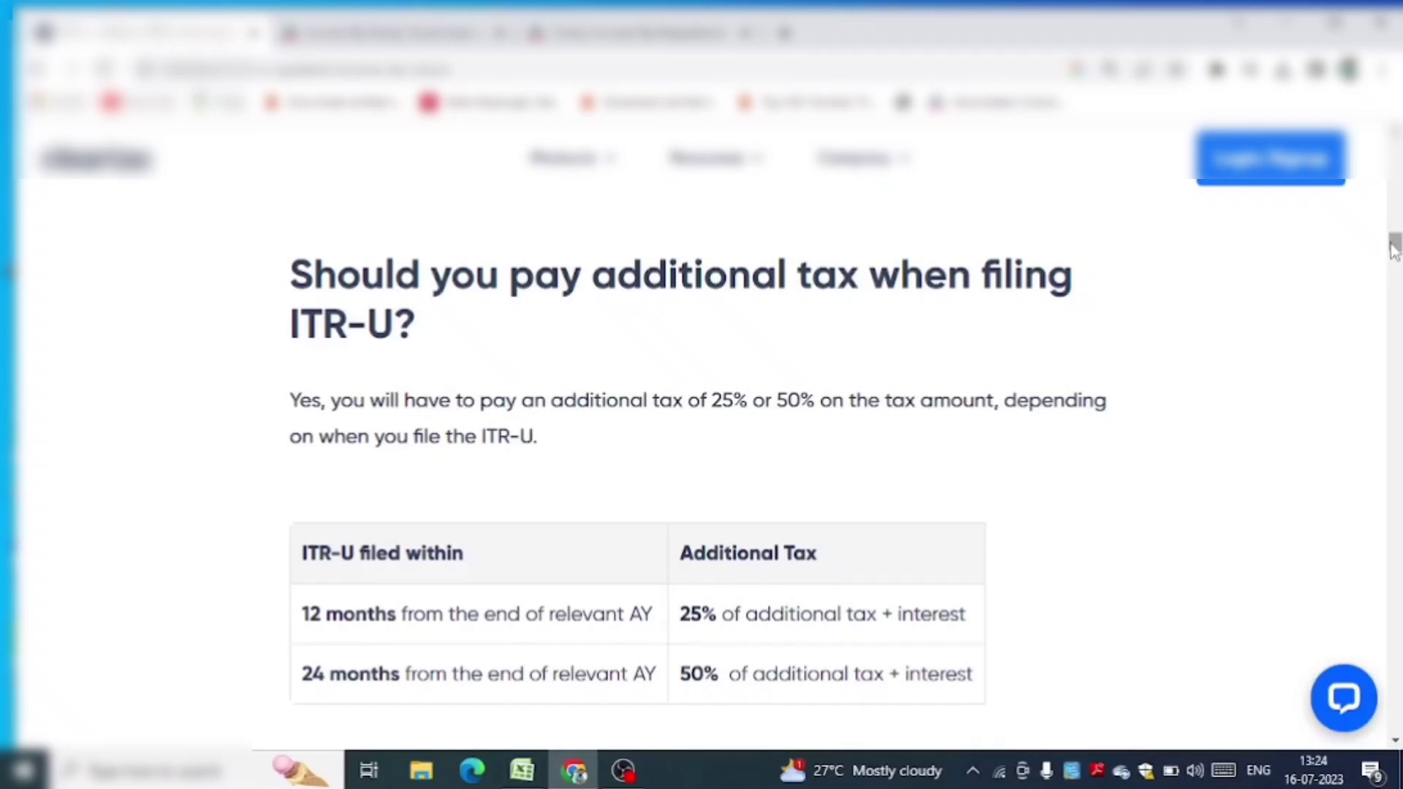
{"action": "left_click_drag", "start_coordinate": [1392, 248], "coordinate": [1394, 261]}
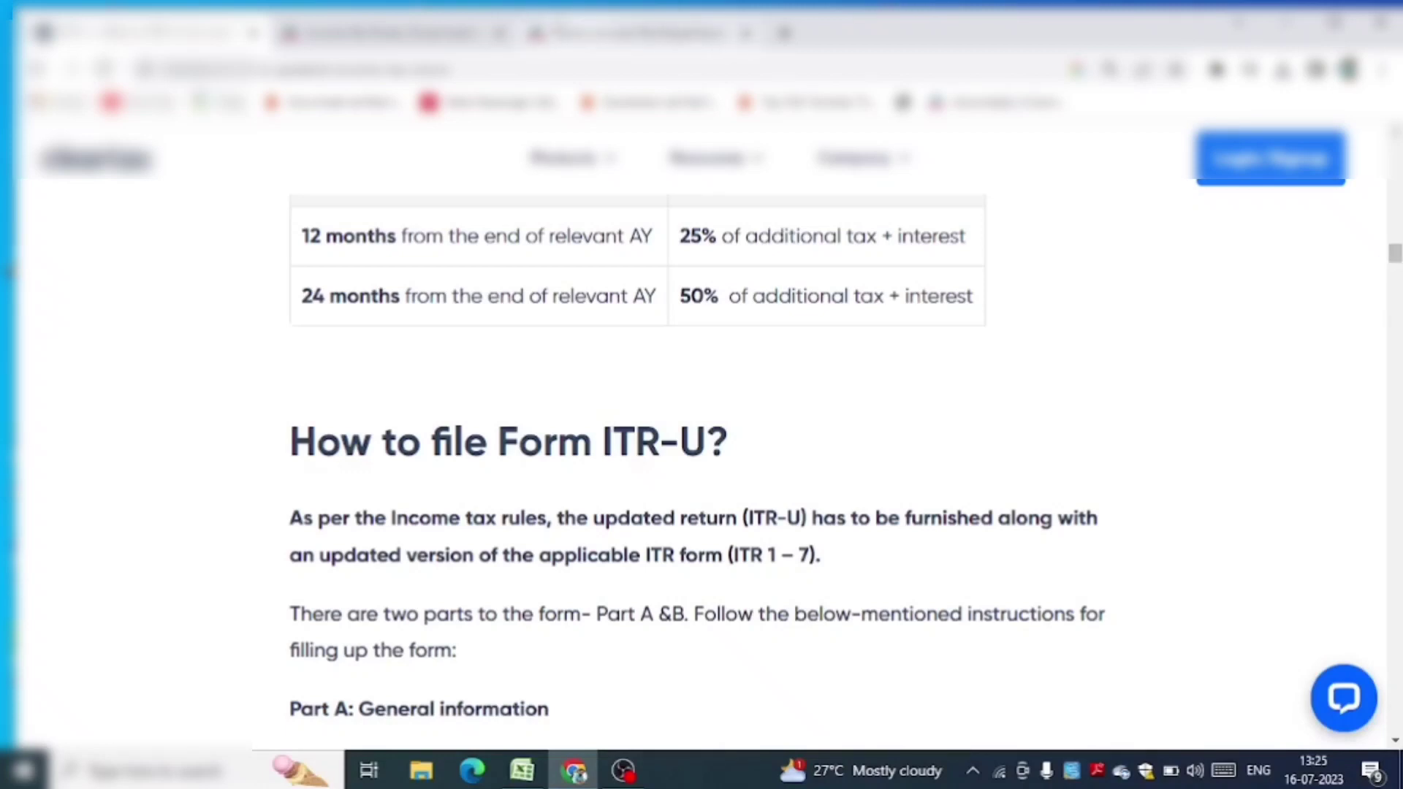
Return to the Income Tax e-Filing portal and open the Downloads page for salaried employees under Individual/HUF
{"action": "left_click", "coordinate": [394, 32]}
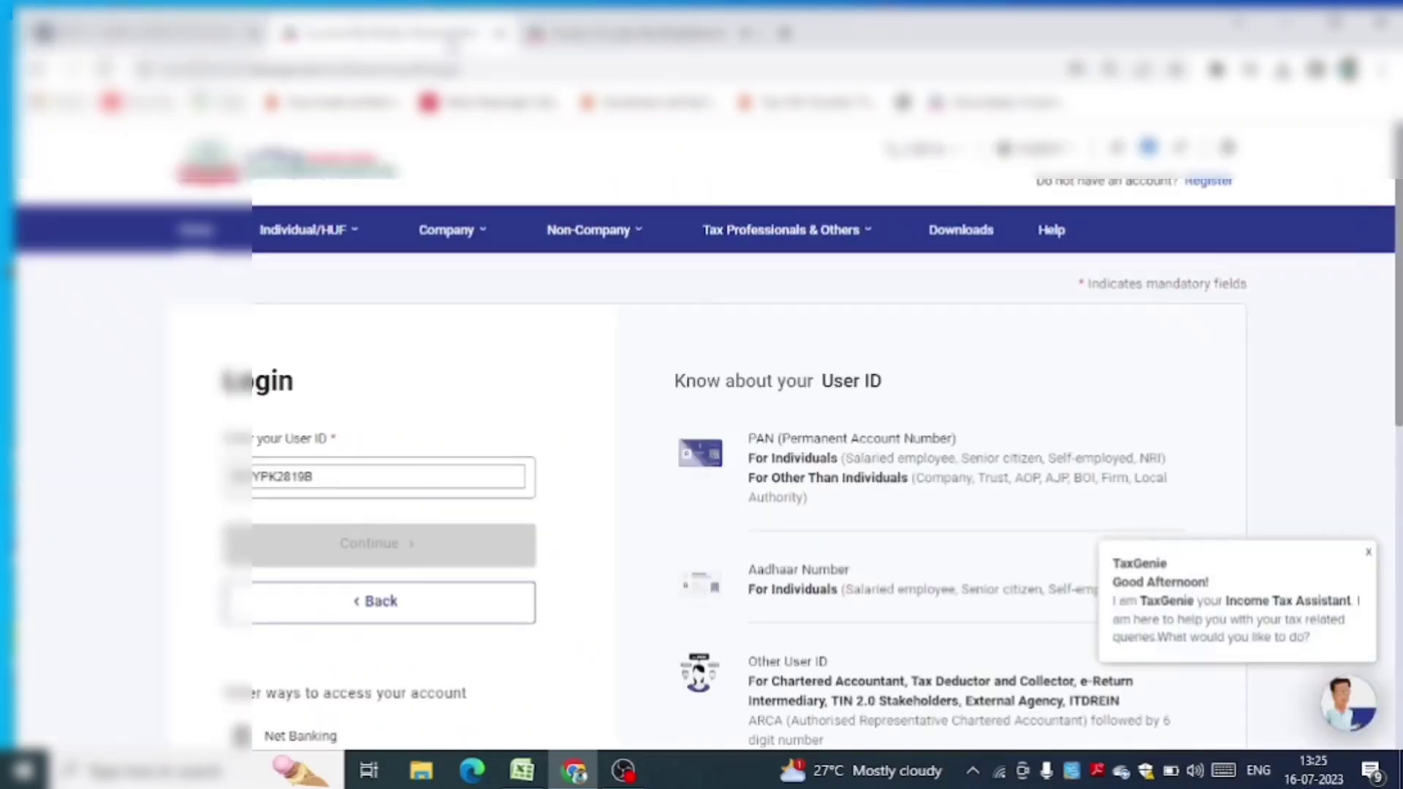
{"action": "left_click", "coordinate": [624, 32]}
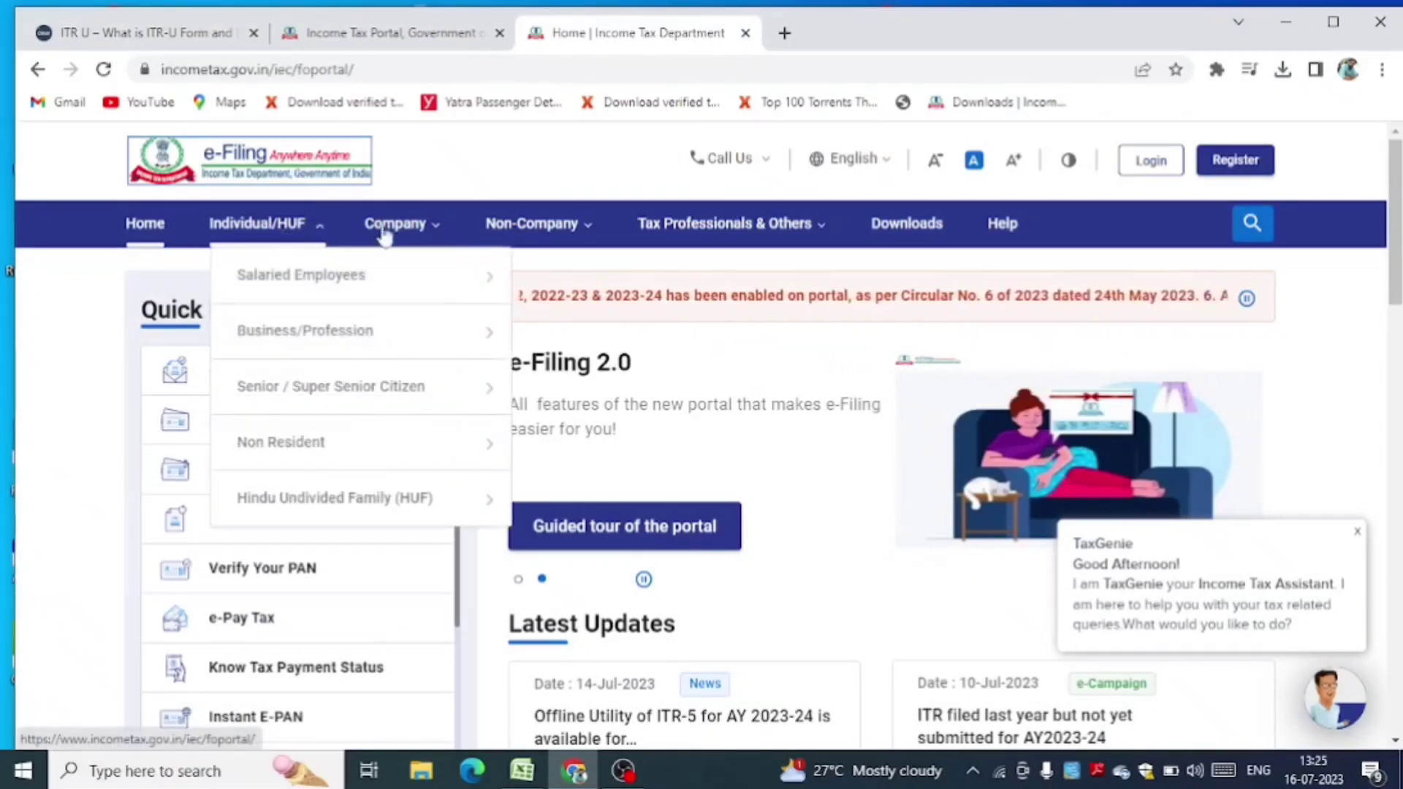
{"action": "mouse_move", "coordinate": [307, 243]}
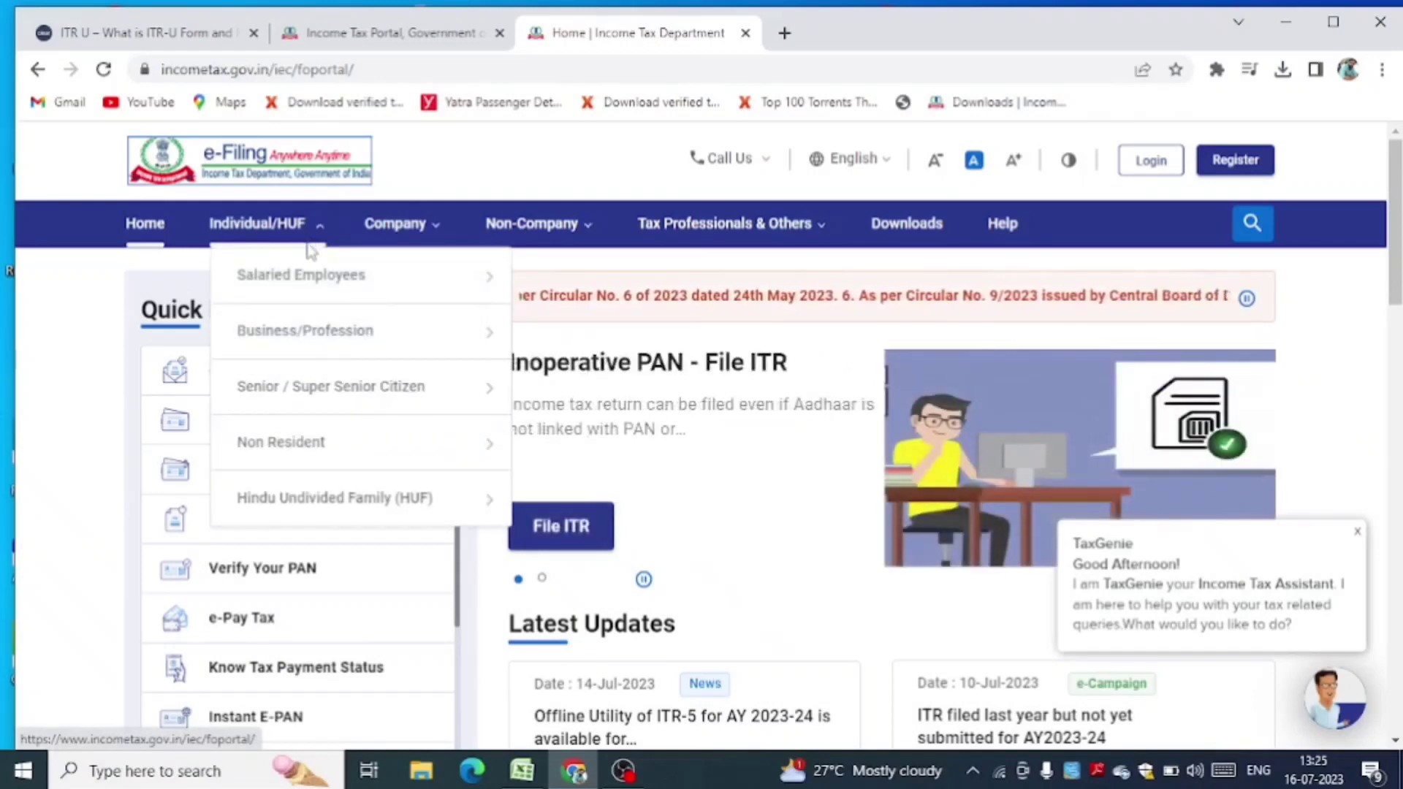
{"action": "mouse_move", "coordinate": [315, 287]}
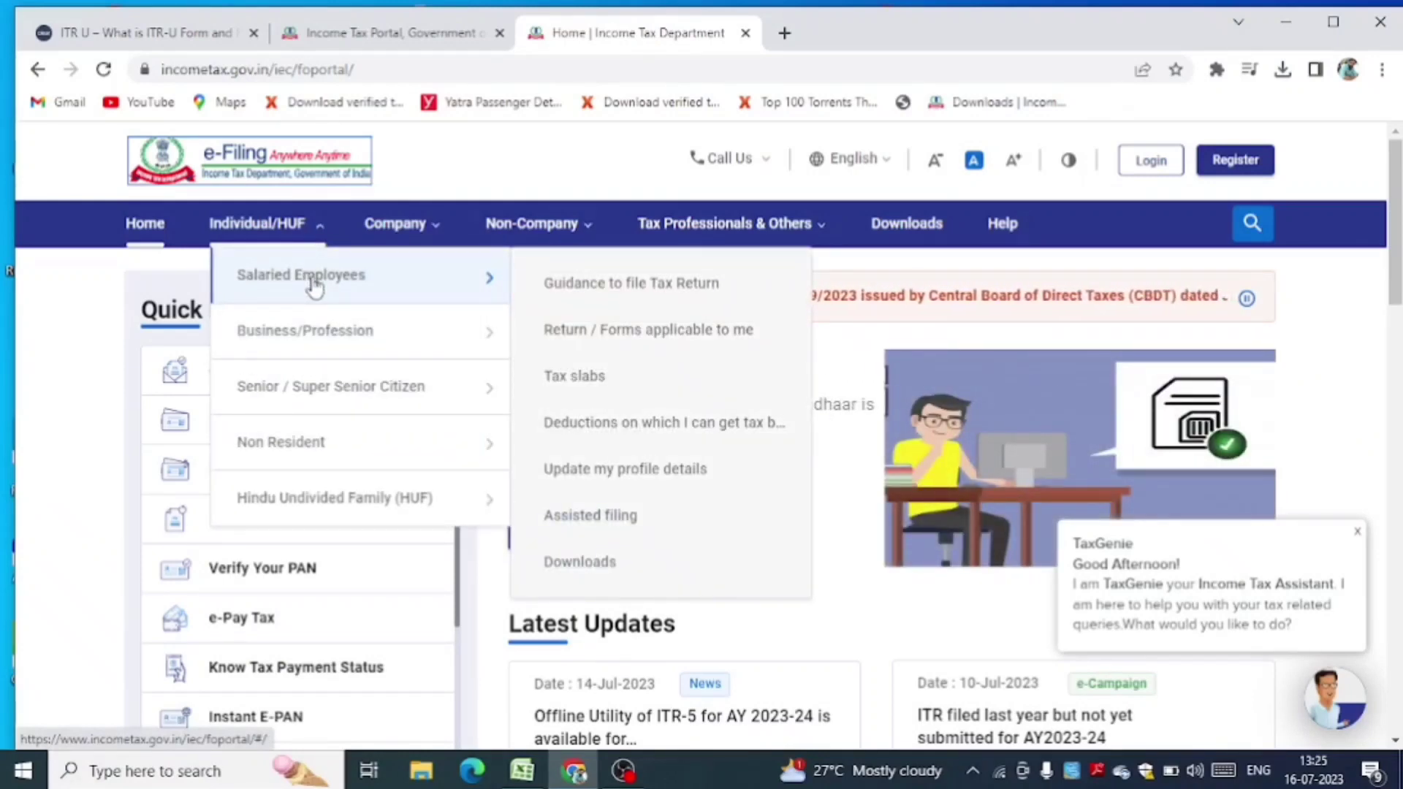
{"action": "left_click", "coordinate": [585, 569]}
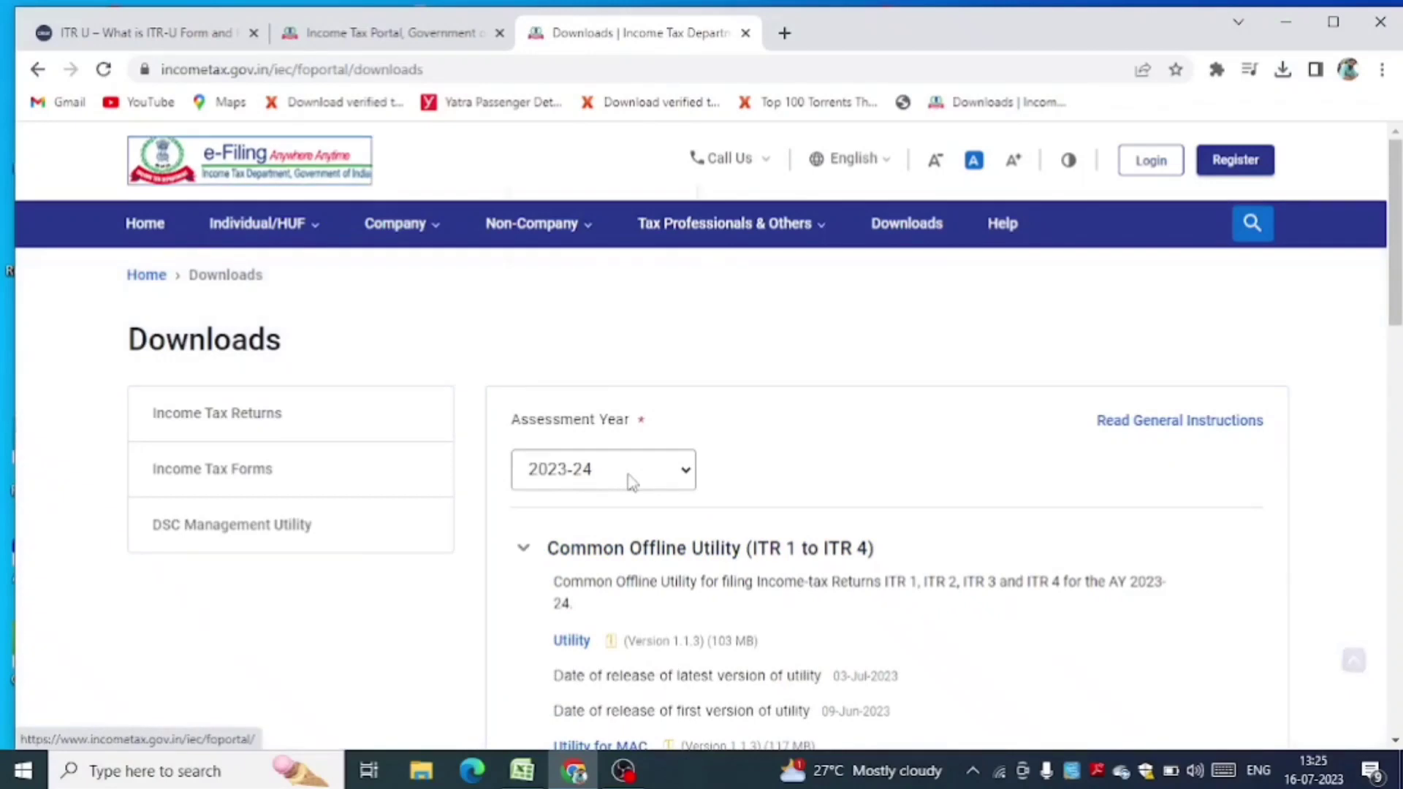
Set the assessment year to 2022-23 and download the Excel-based utility for ITR 1
{"action": "left_click", "coordinate": [632, 482]}
{"action": "left_click", "coordinate": [592, 162]}
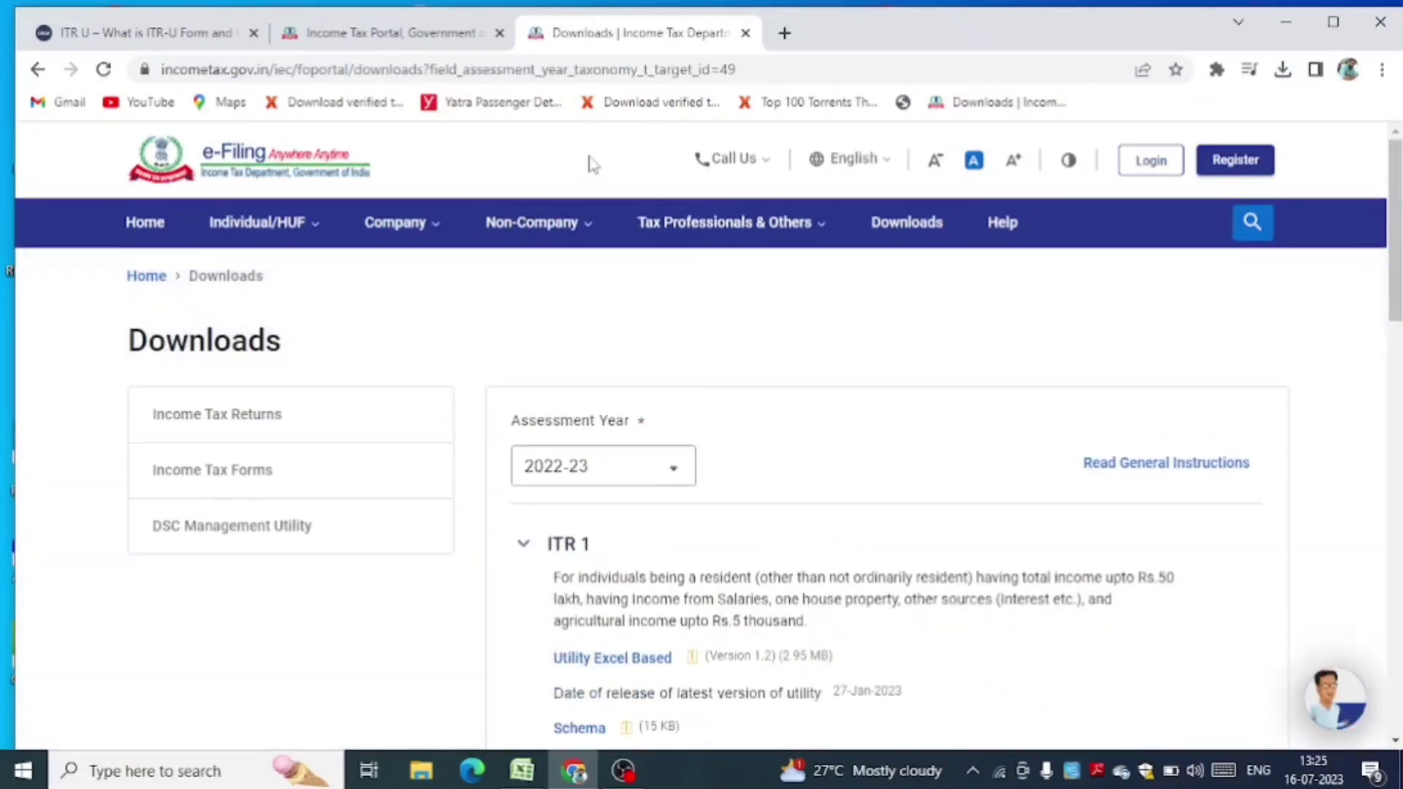
{"action": "left_click_drag", "start_coordinate": [1397, 281], "coordinate": [1397, 340]}
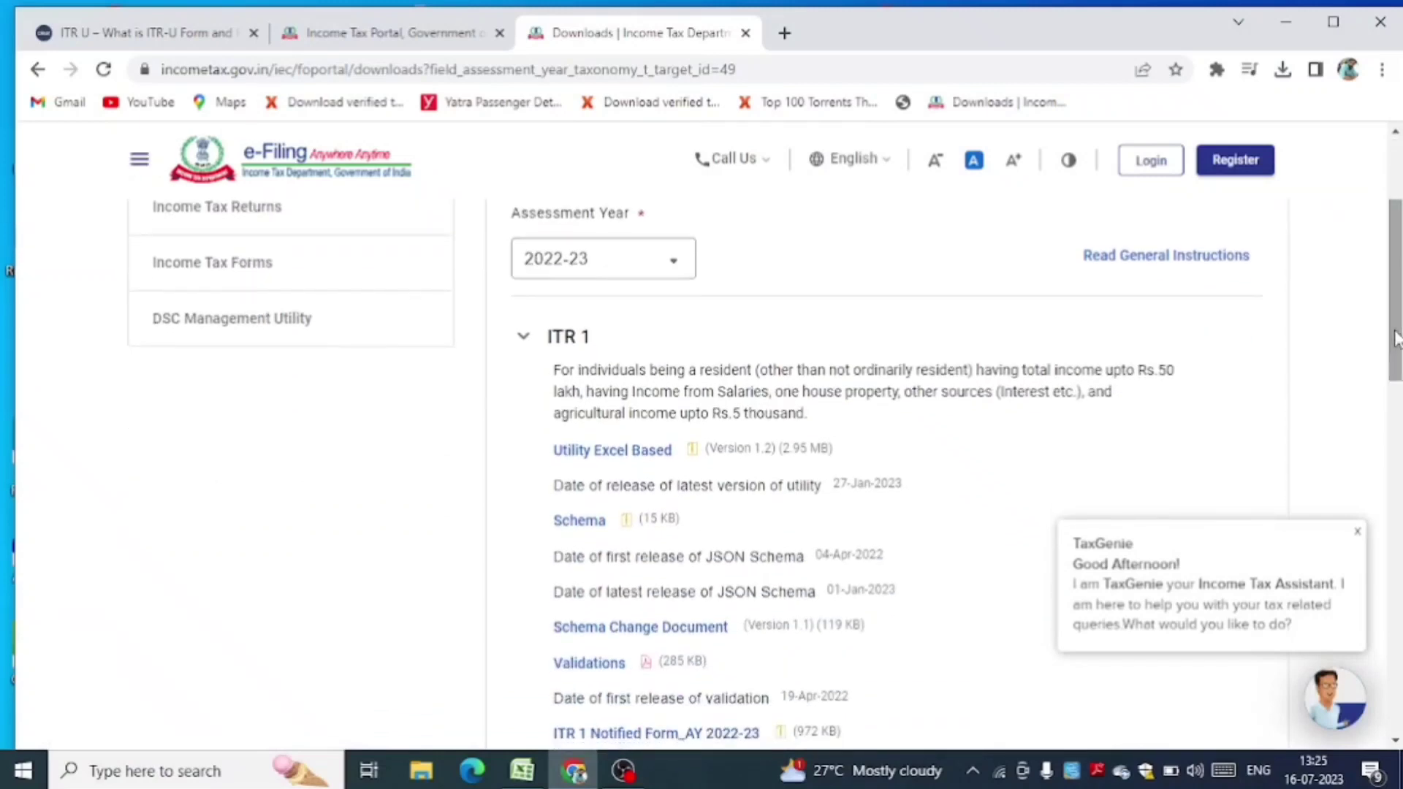
{"action": "left_click", "coordinate": [623, 450]}
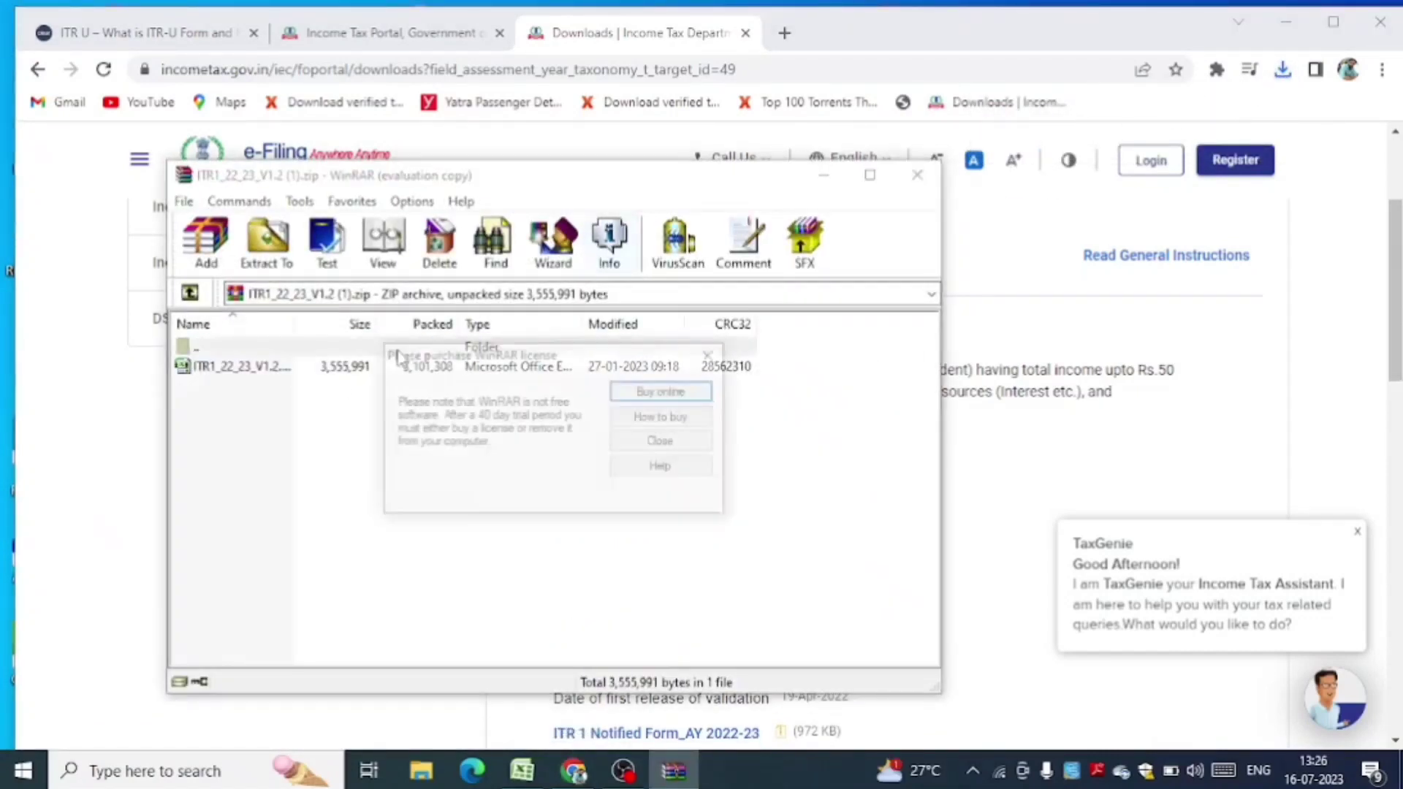
Open the ITR1_22_23_V1.2 workbook from the downloaded archive in Excel and dismiss its opening notice
{"action": "left_click", "coordinate": [661, 441]}
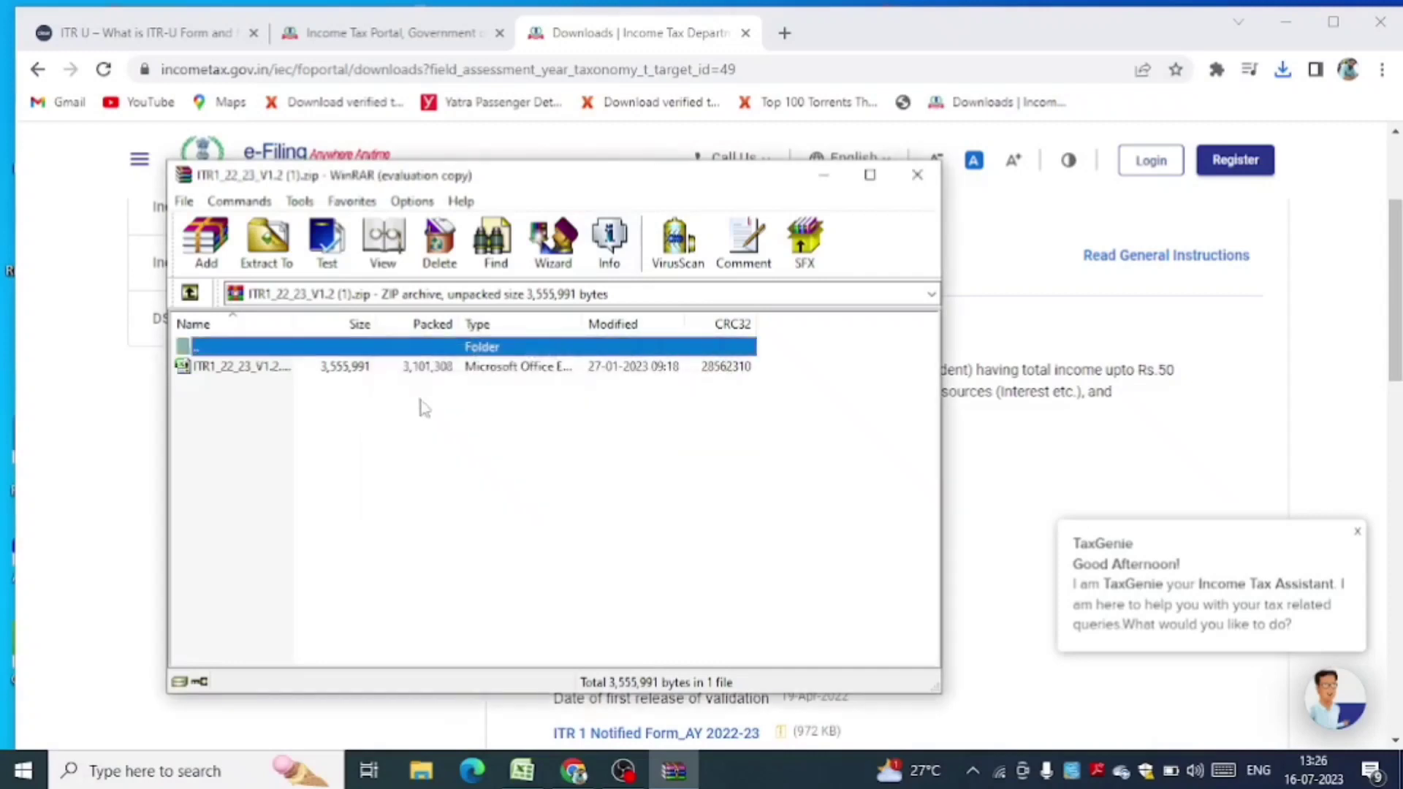
{"action": "double_click", "coordinate": [230, 367]}
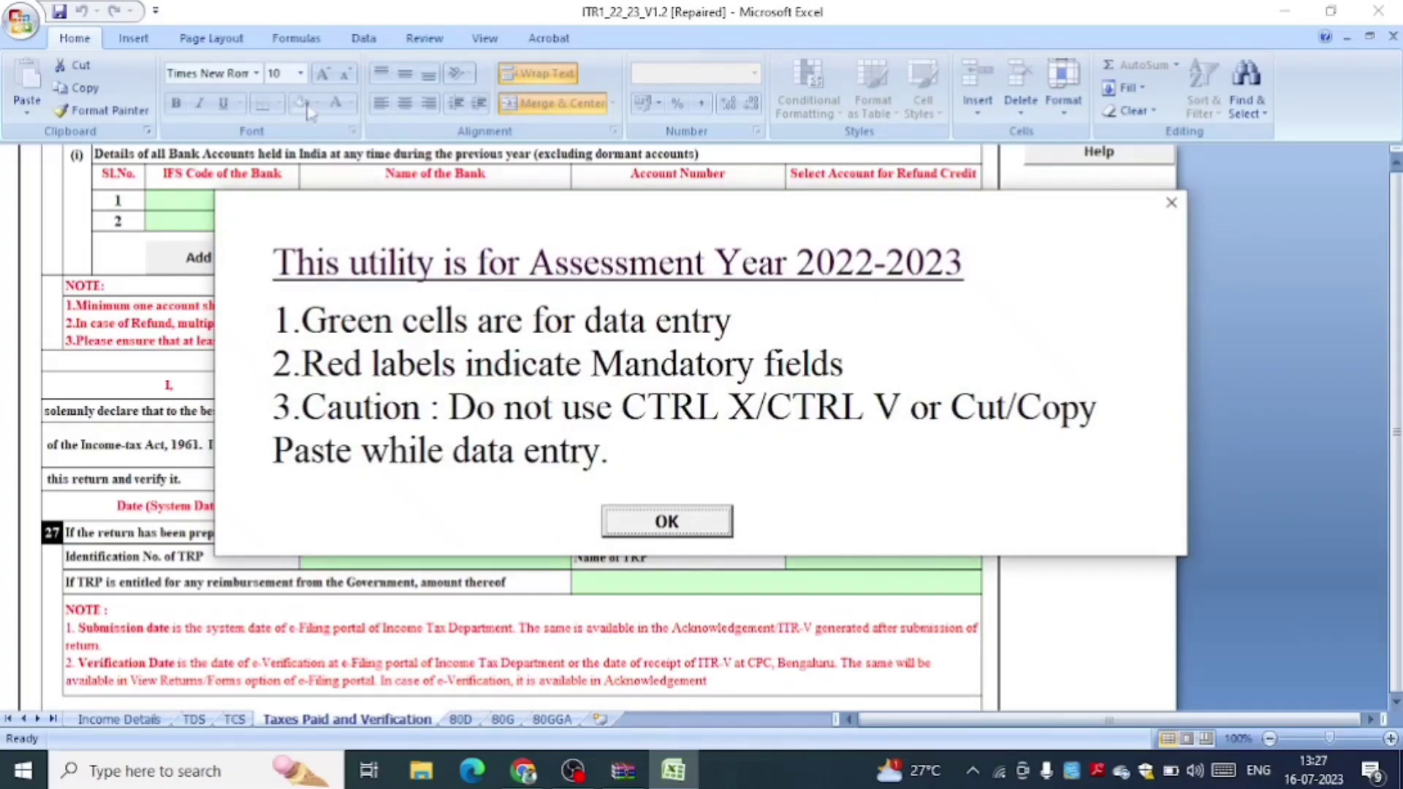
{"action": "left_click", "coordinate": [656, 531]}
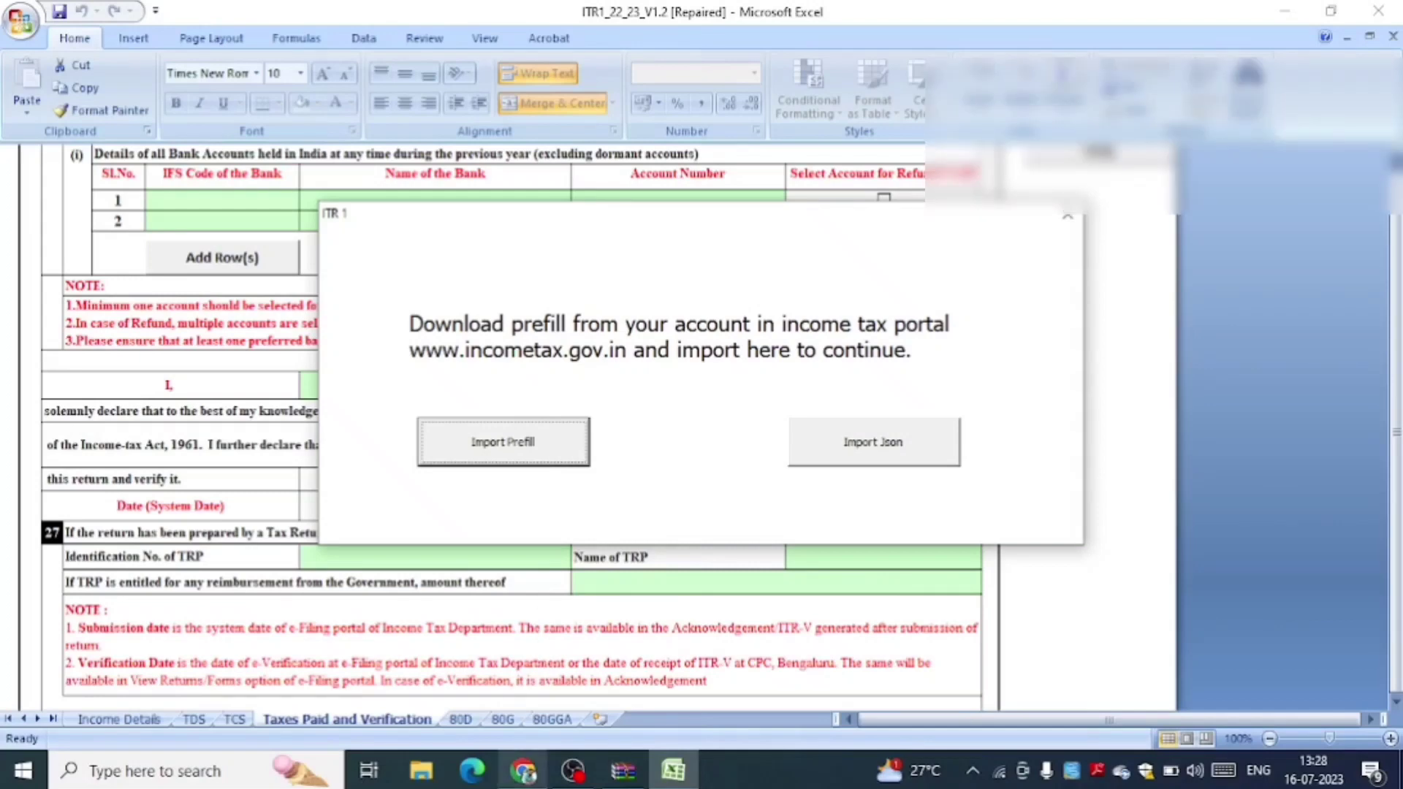
Switch to the logged-in e-Filing portal in the browser and download the pre-filled data for assessment year 2022-23
{"action": "left_click", "coordinate": [524, 680]}
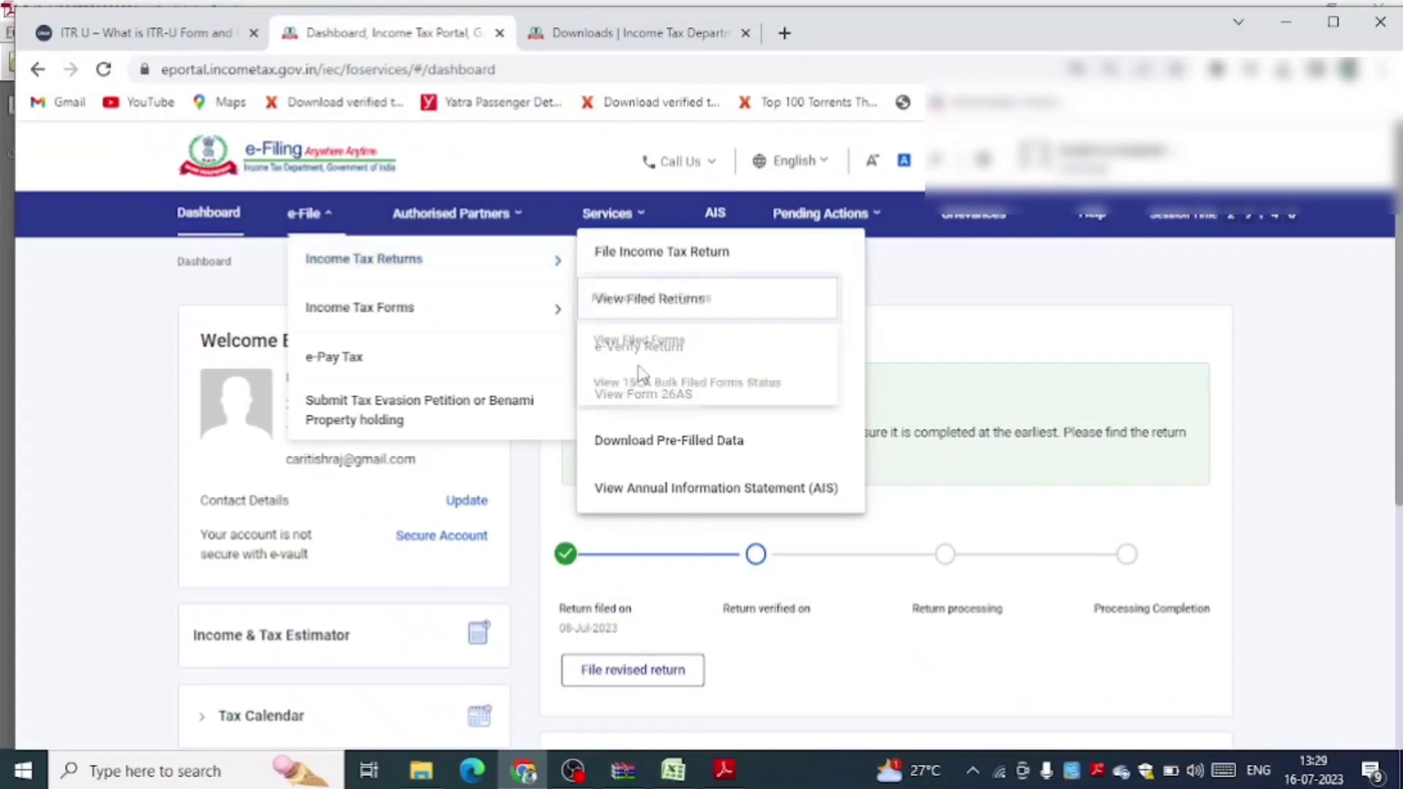
{"action": "left_click", "coordinate": [629, 447]}
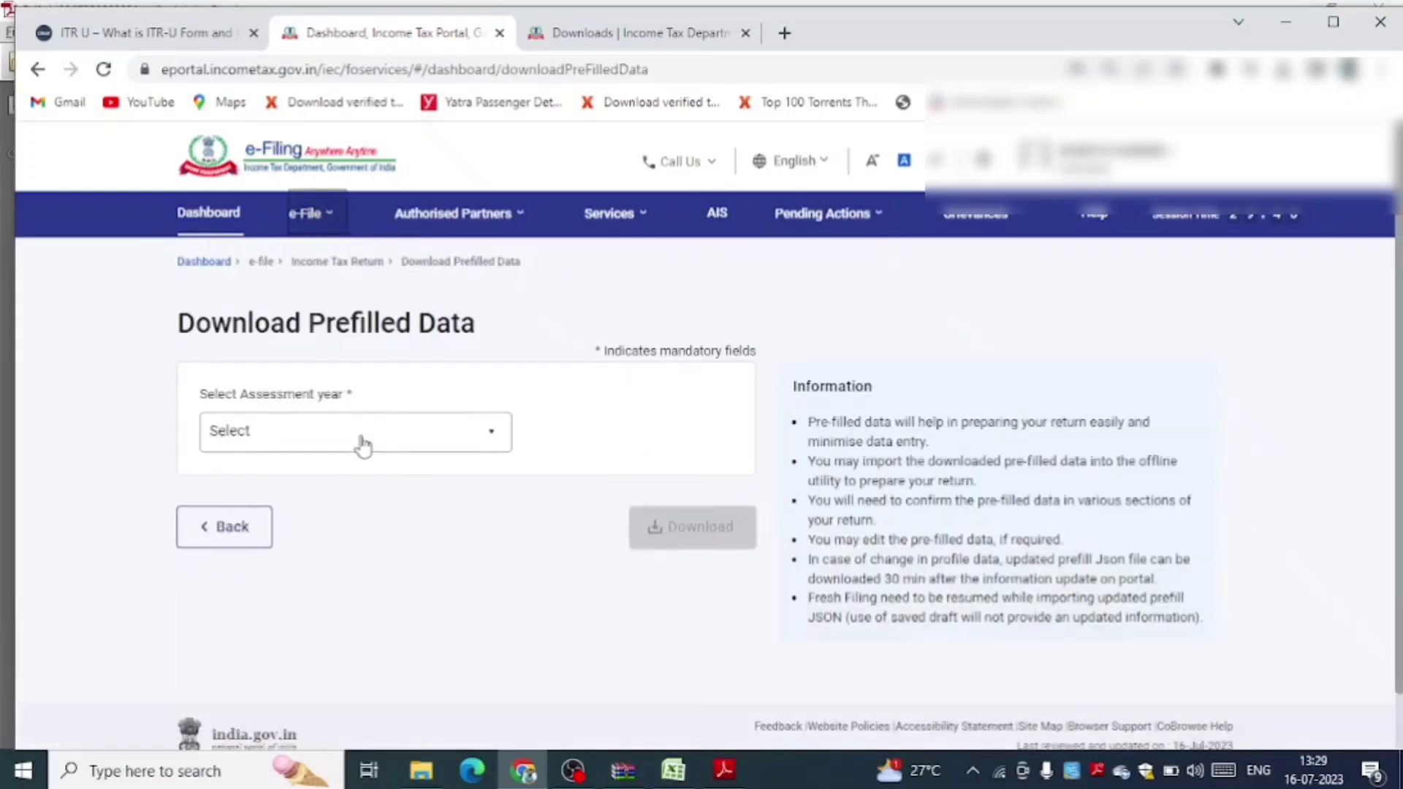
{"action": "left_click", "coordinate": [361, 438]}
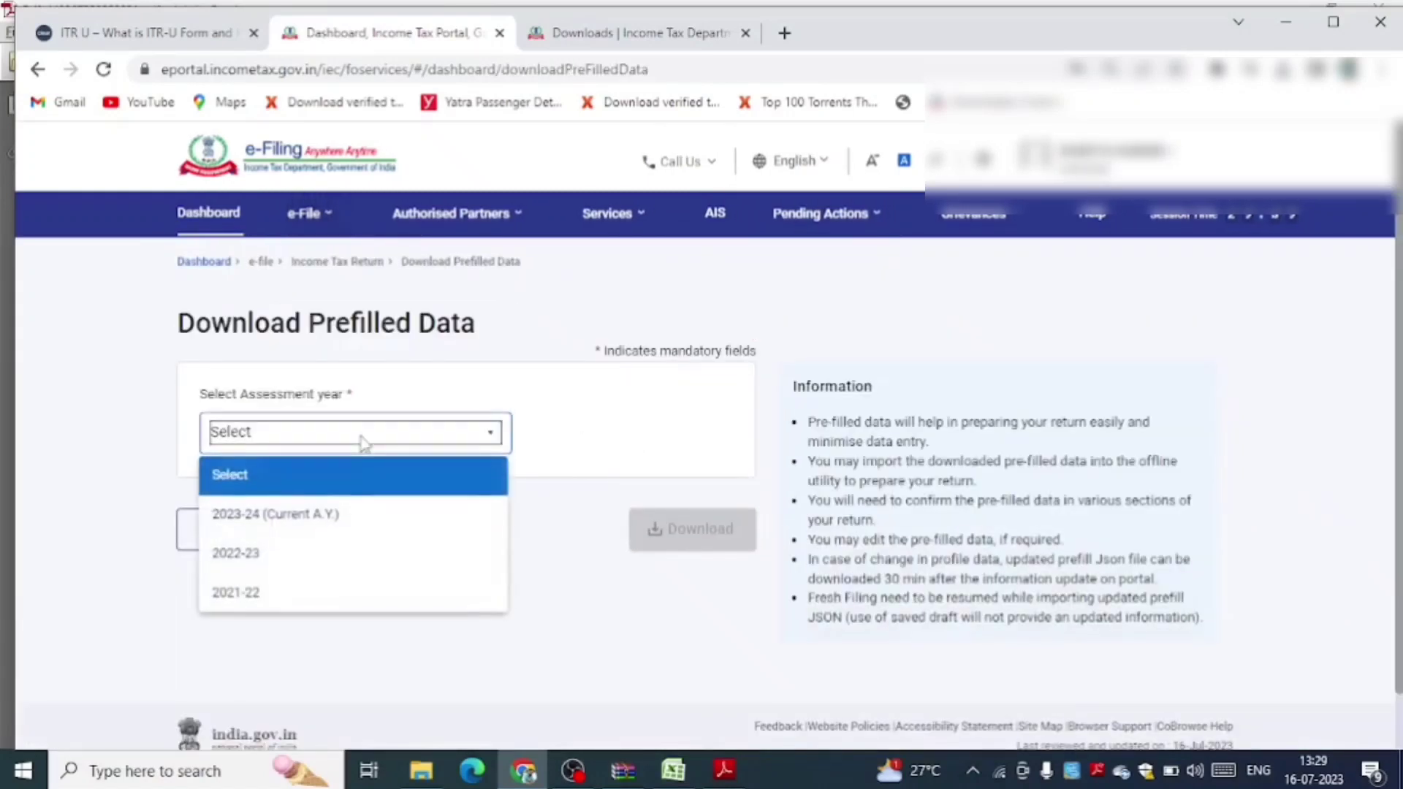
{"action": "left_click", "coordinate": [311, 559]}
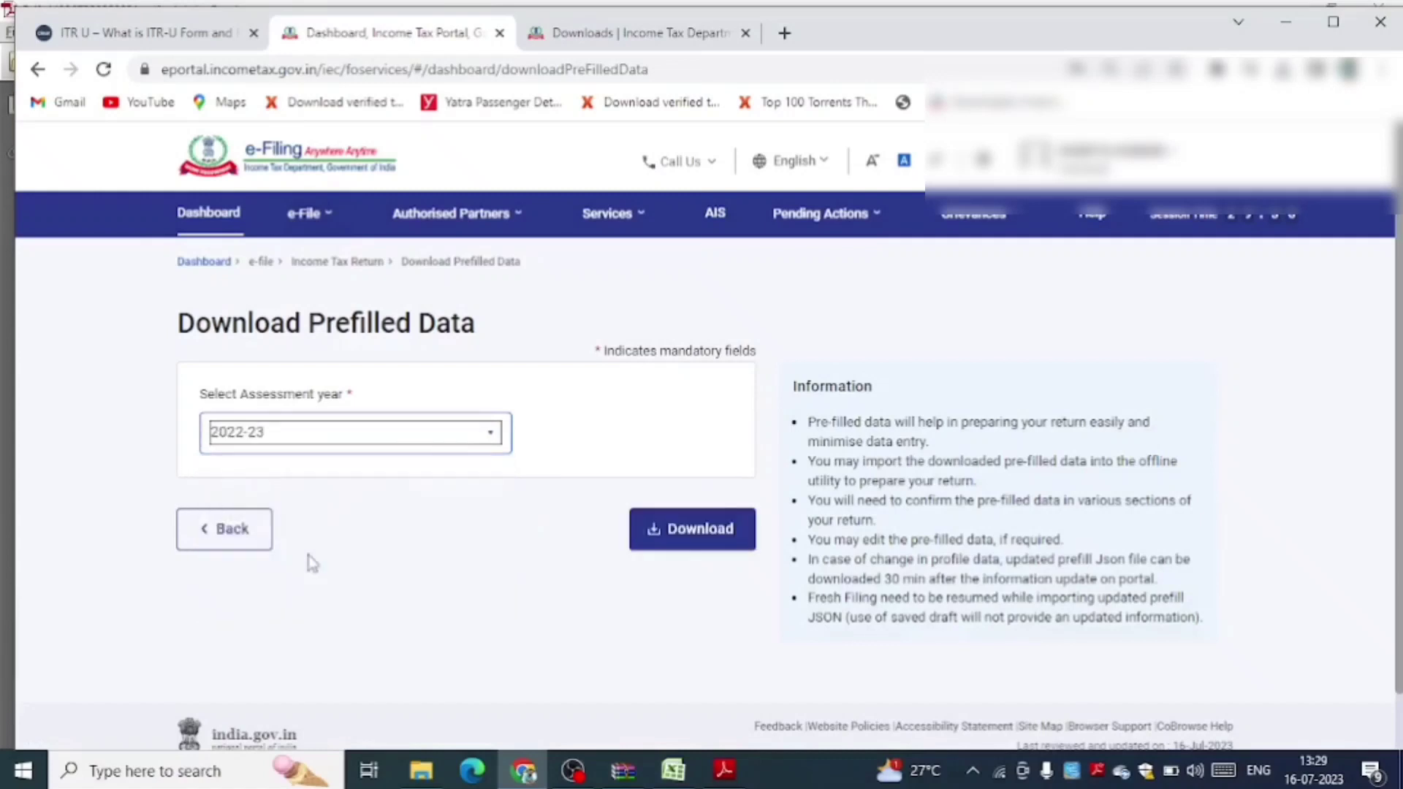
{"action": "left_click", "coordinate": [695, 539]}
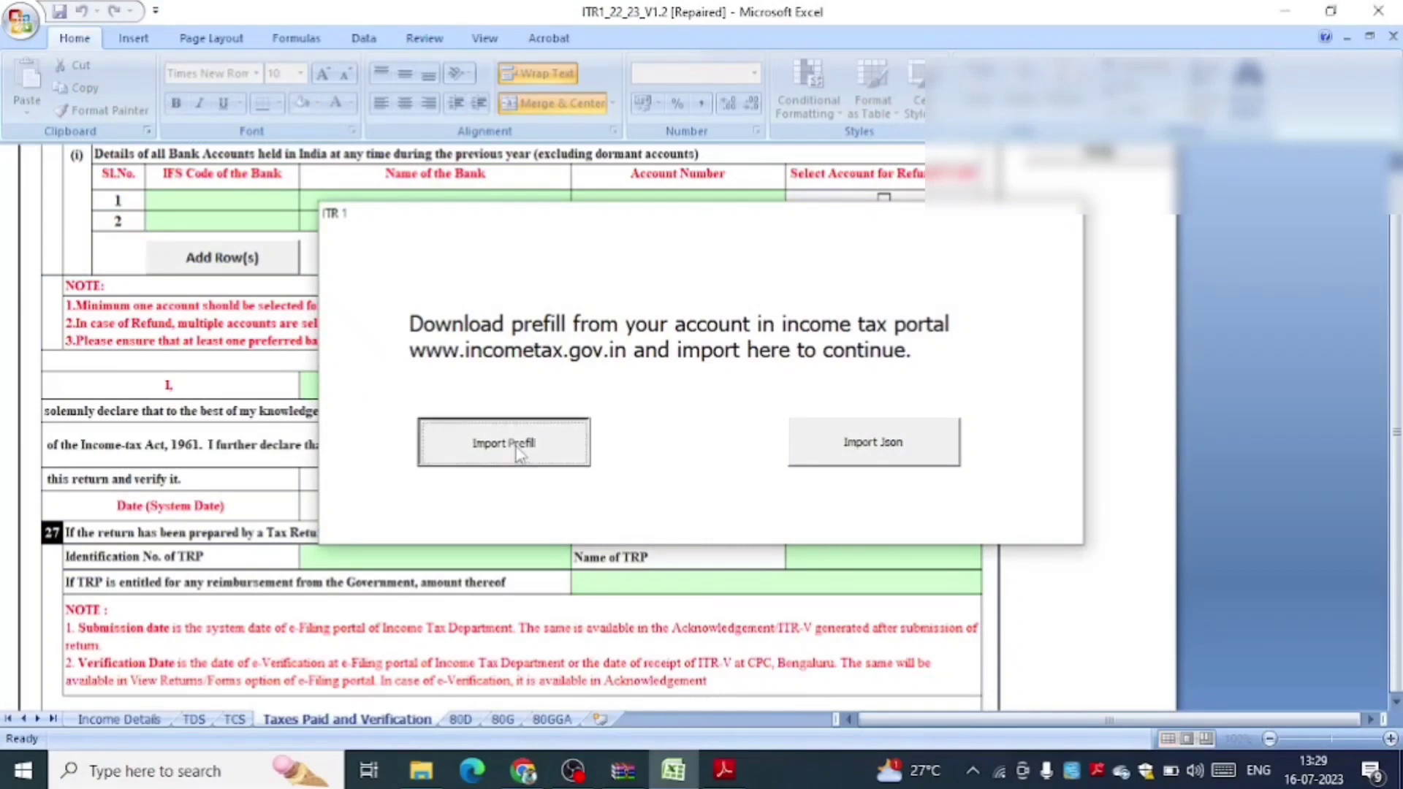
Switch back to the ITR-1 Excel utility and import the downloaded pre-filled JSON
{"action": "left_click", "coordinate": [515, 451]}
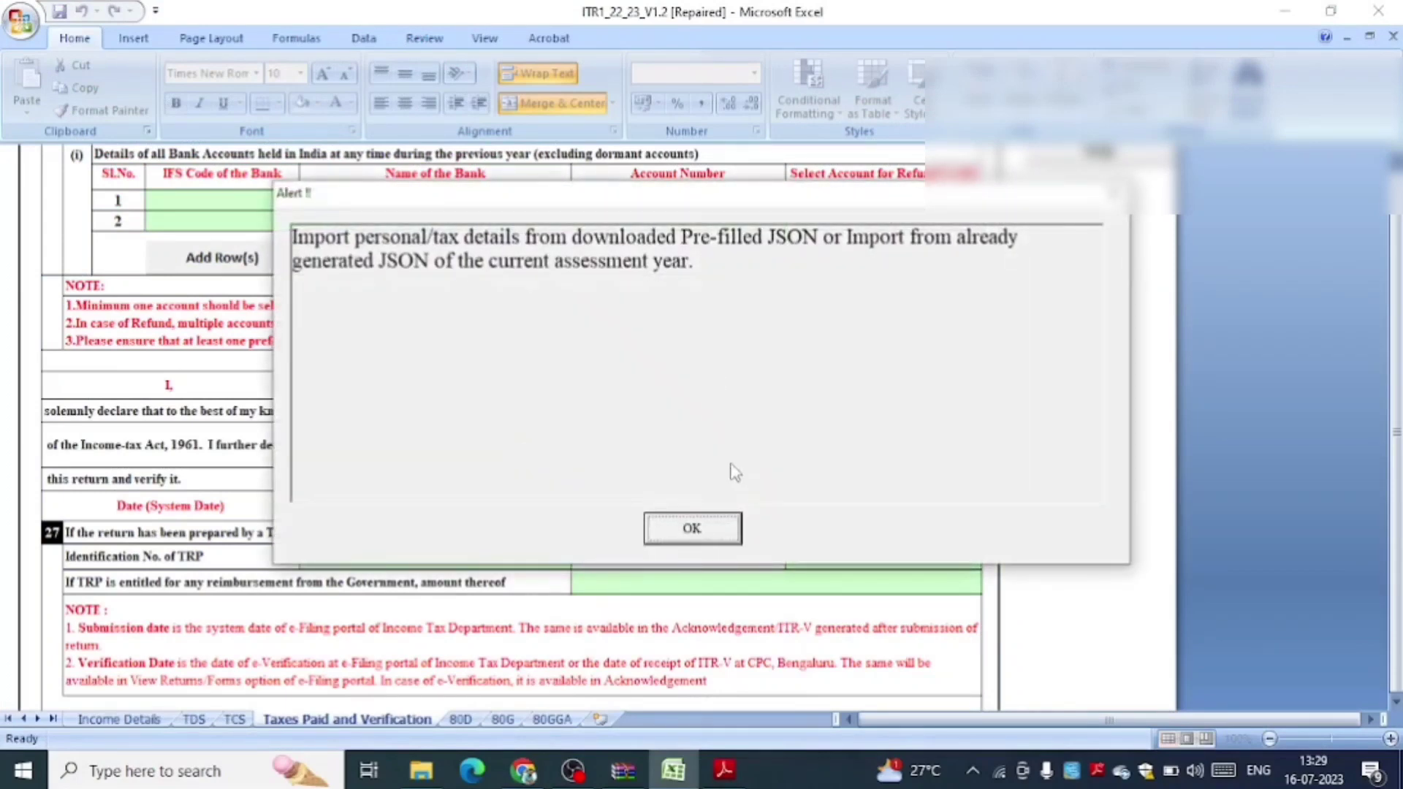
{"action": "left_click", "coordinate": [663, 537]}
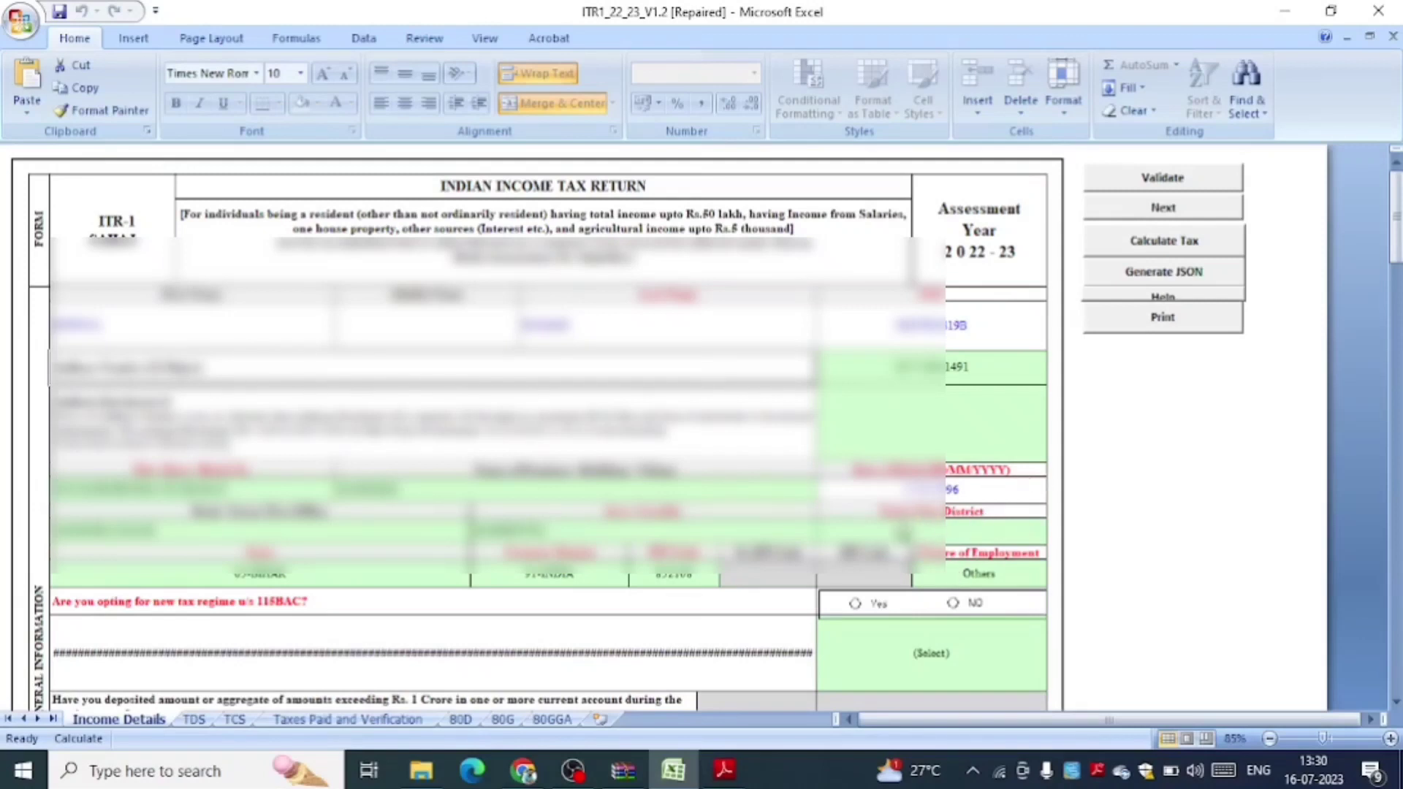
Answer NO to the new tax regime u/s 115BAC and set the Filed u/s section to 139(8A) on the Income Details sheet
{"action": "left_click", "coordinate": [906, 530]}
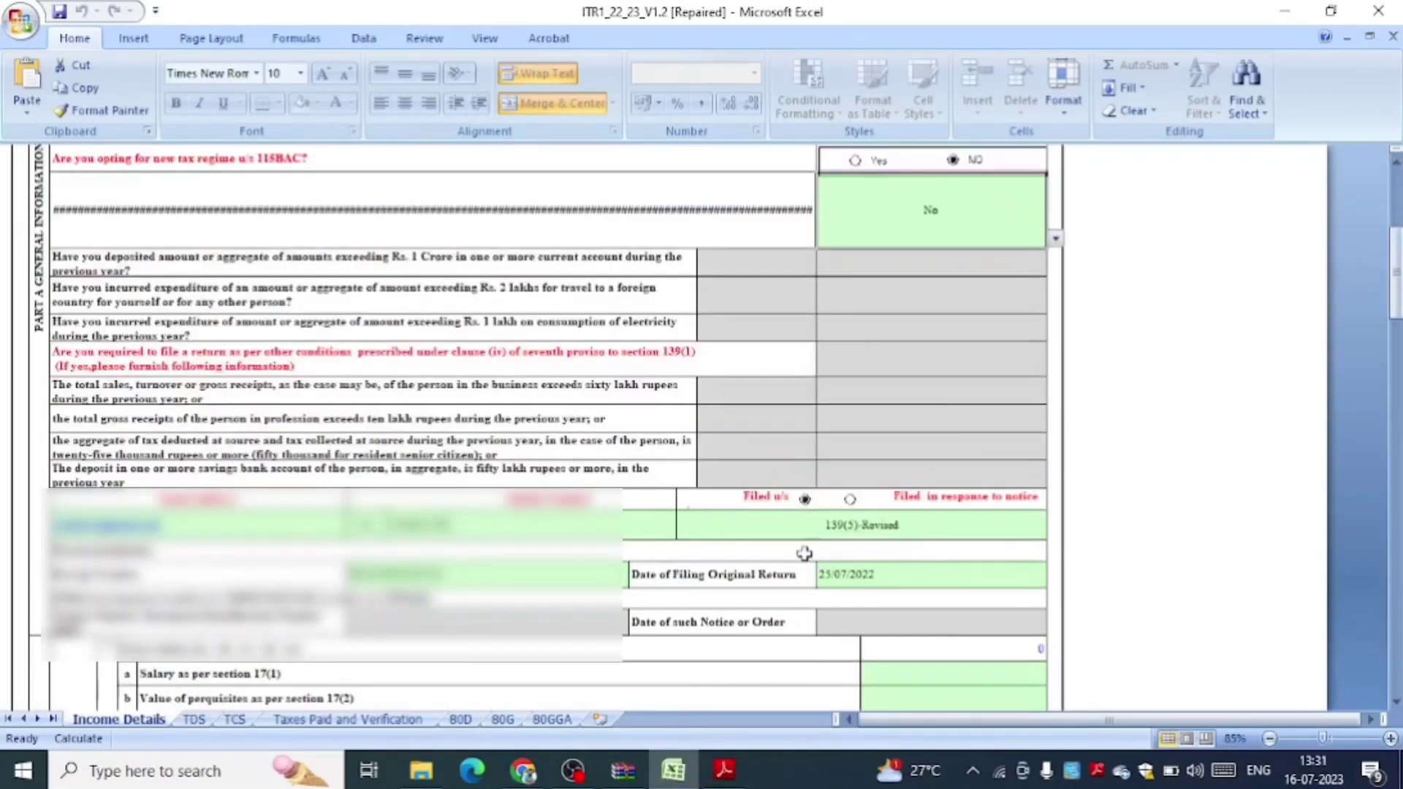
{"action": "left_click", "coordinate": [953, 526]}
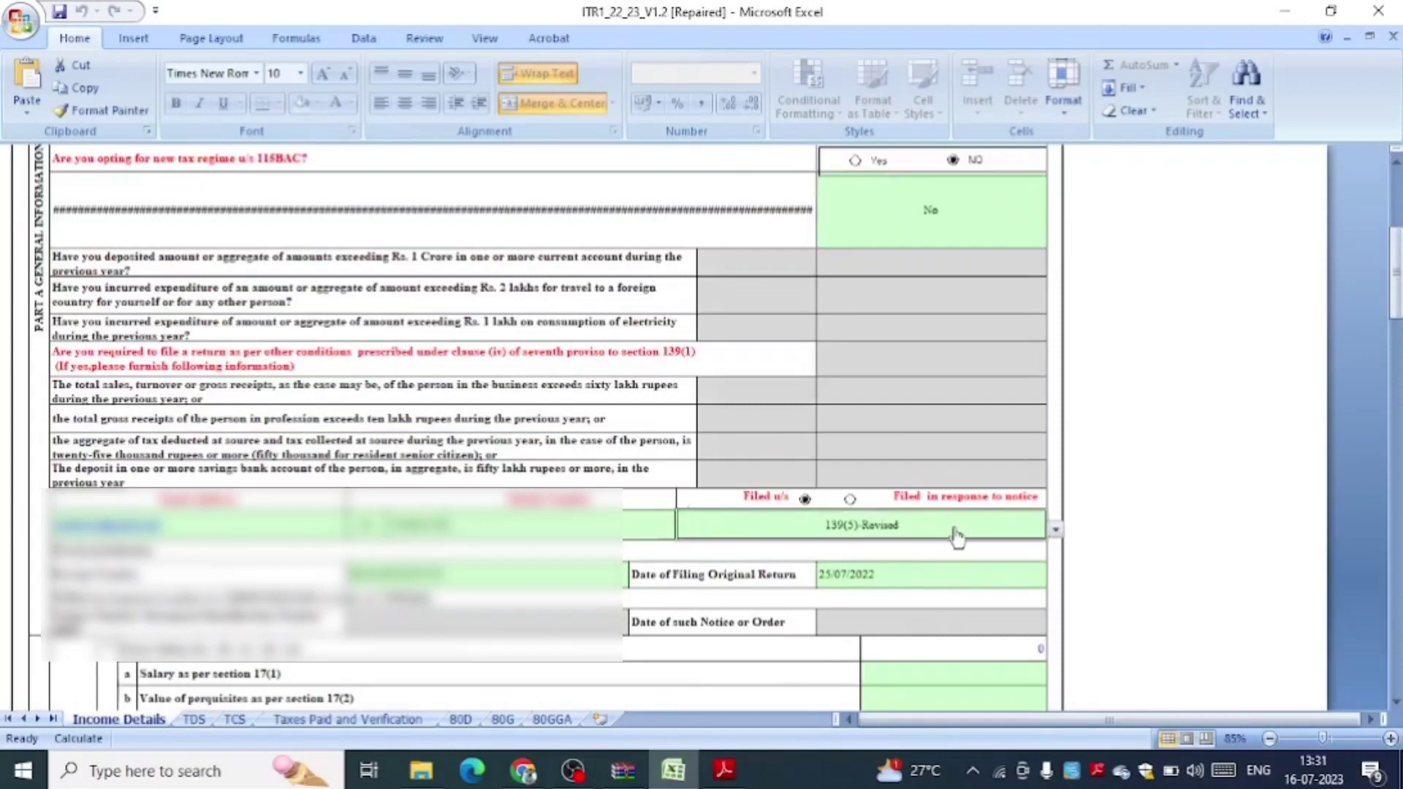
{"action": "left_click", "coordinate": [1054, 531]}
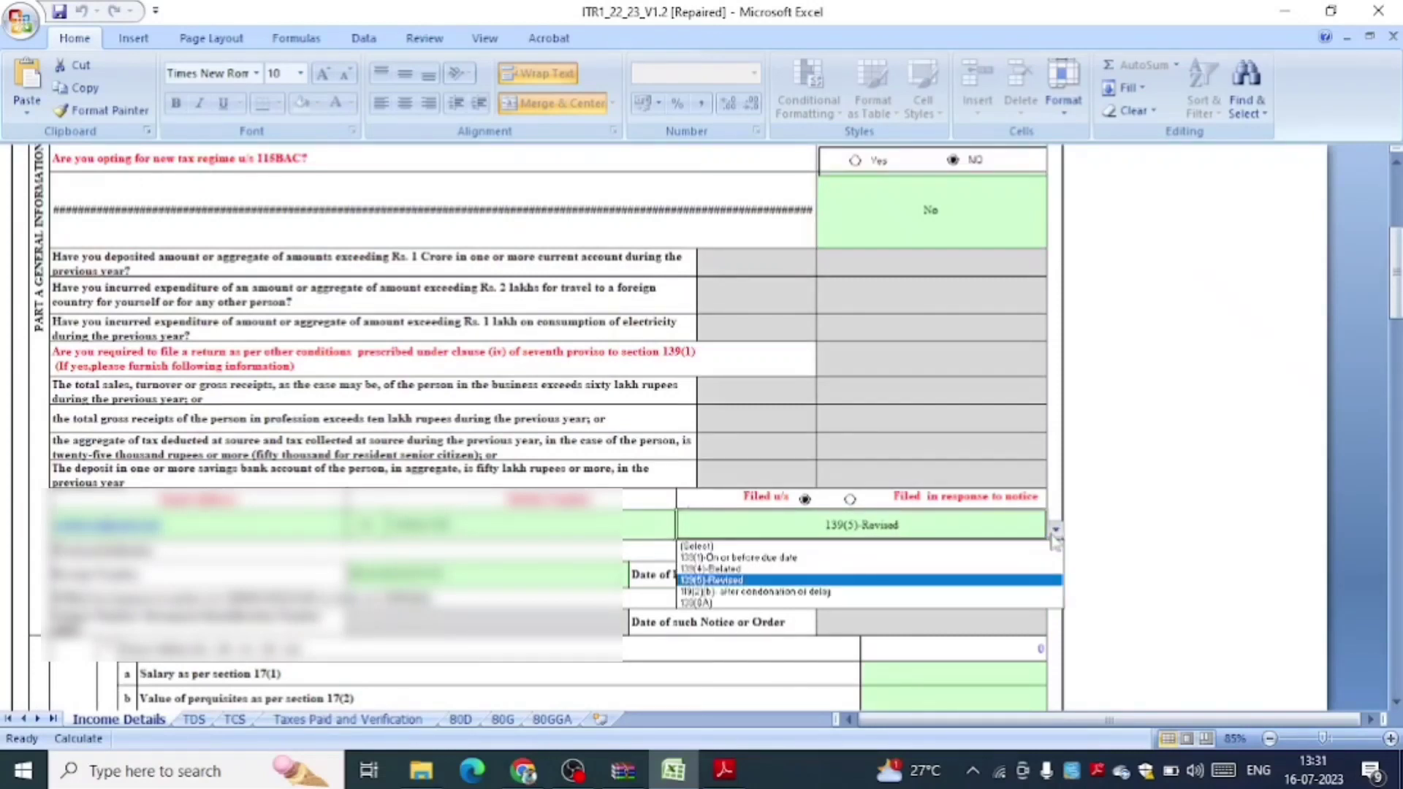
{"action": "left_click", "coordinate": [770, 603]}
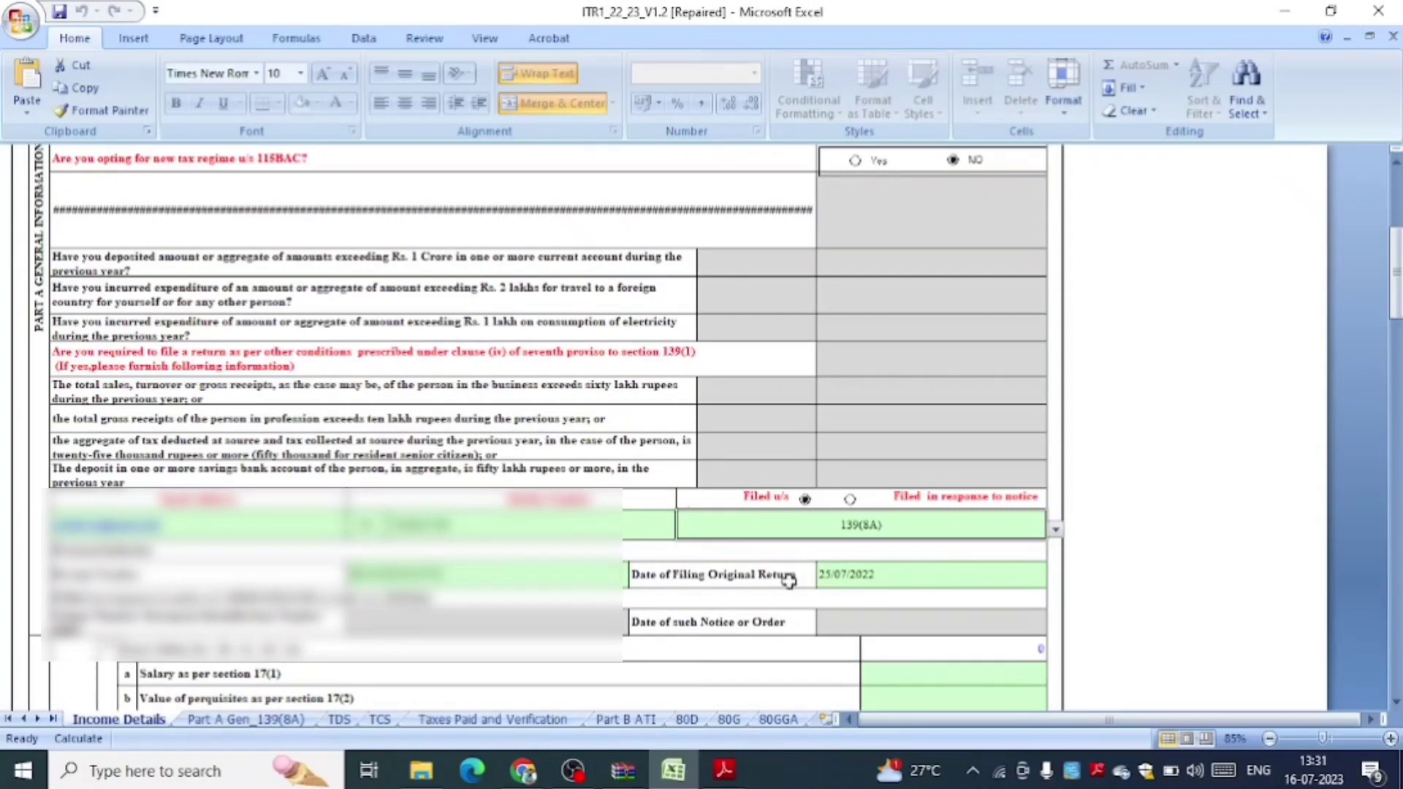
{"action": "left_click", "coordinate": [402, 577]}
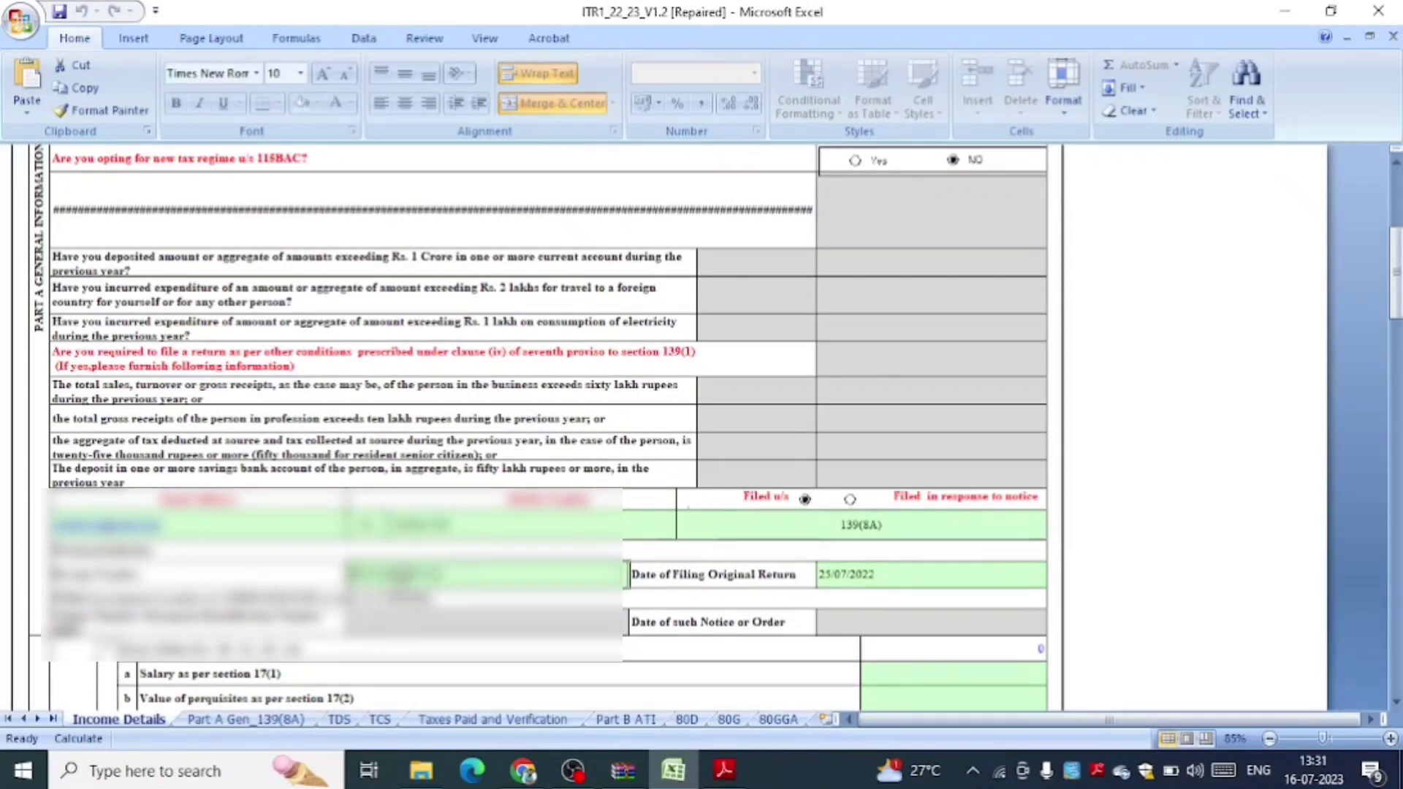
Clear the original return's receipt number and filing date on the Income Details sheet
{"action": "key", "text": "Tab"}
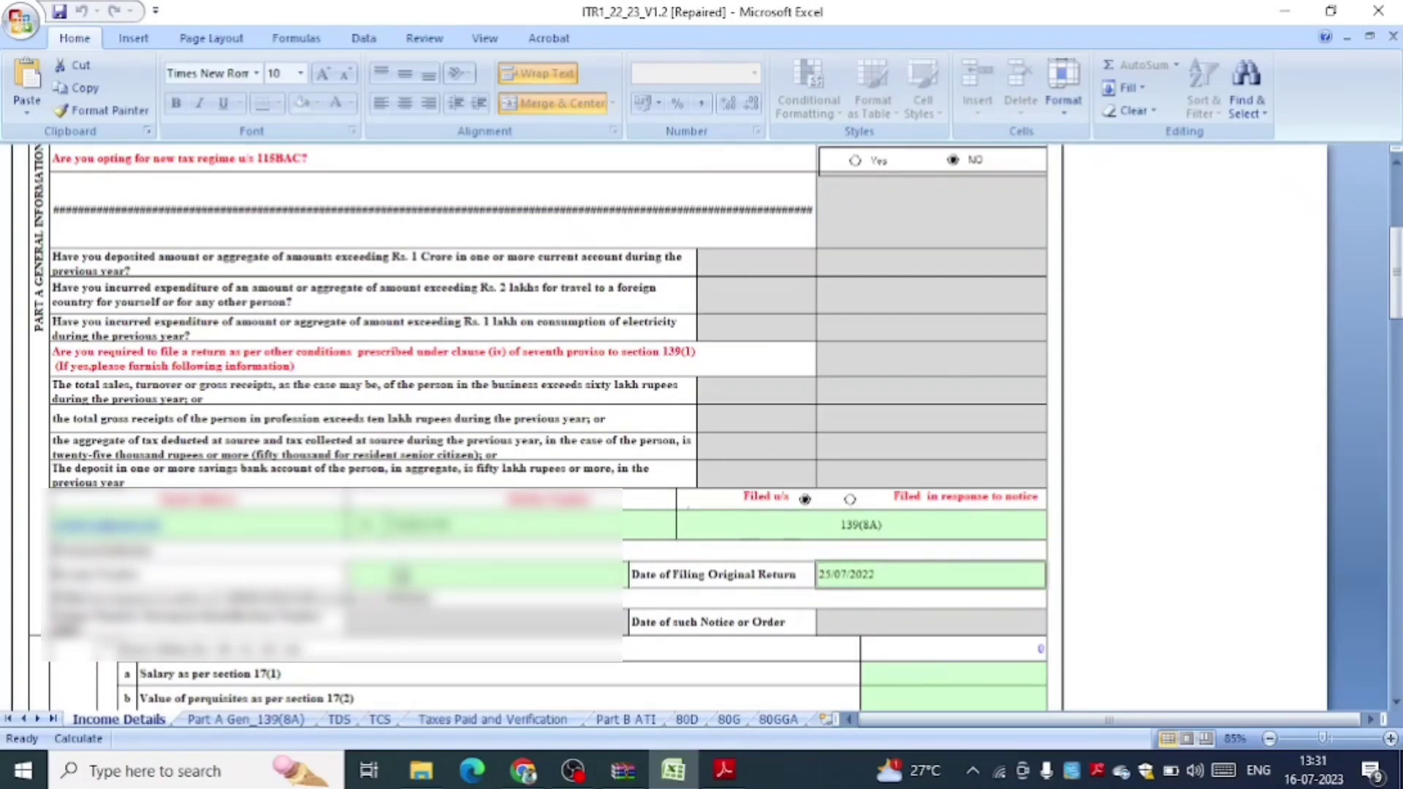
{"action": "key", "text": "Delete"}
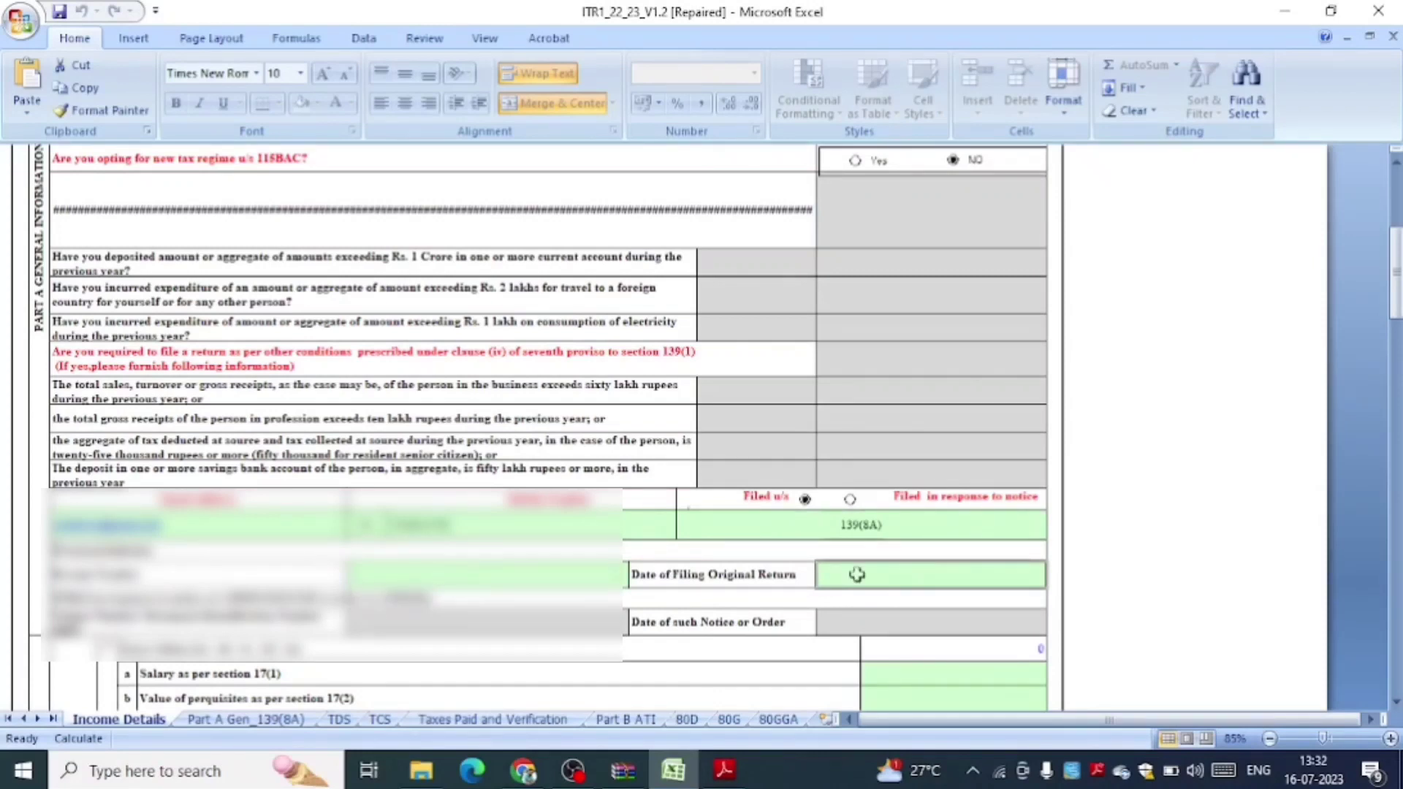
{"action": "left_click_drag", "start_coordinate": [1397, 272], "coordinate": [1326, 655]}
On the Part A Gen_139(8A) sheet, answer No to A5, whether a return was previously filed for this assessment year
{"action": "left_click", "coordinate": [238, 723]}
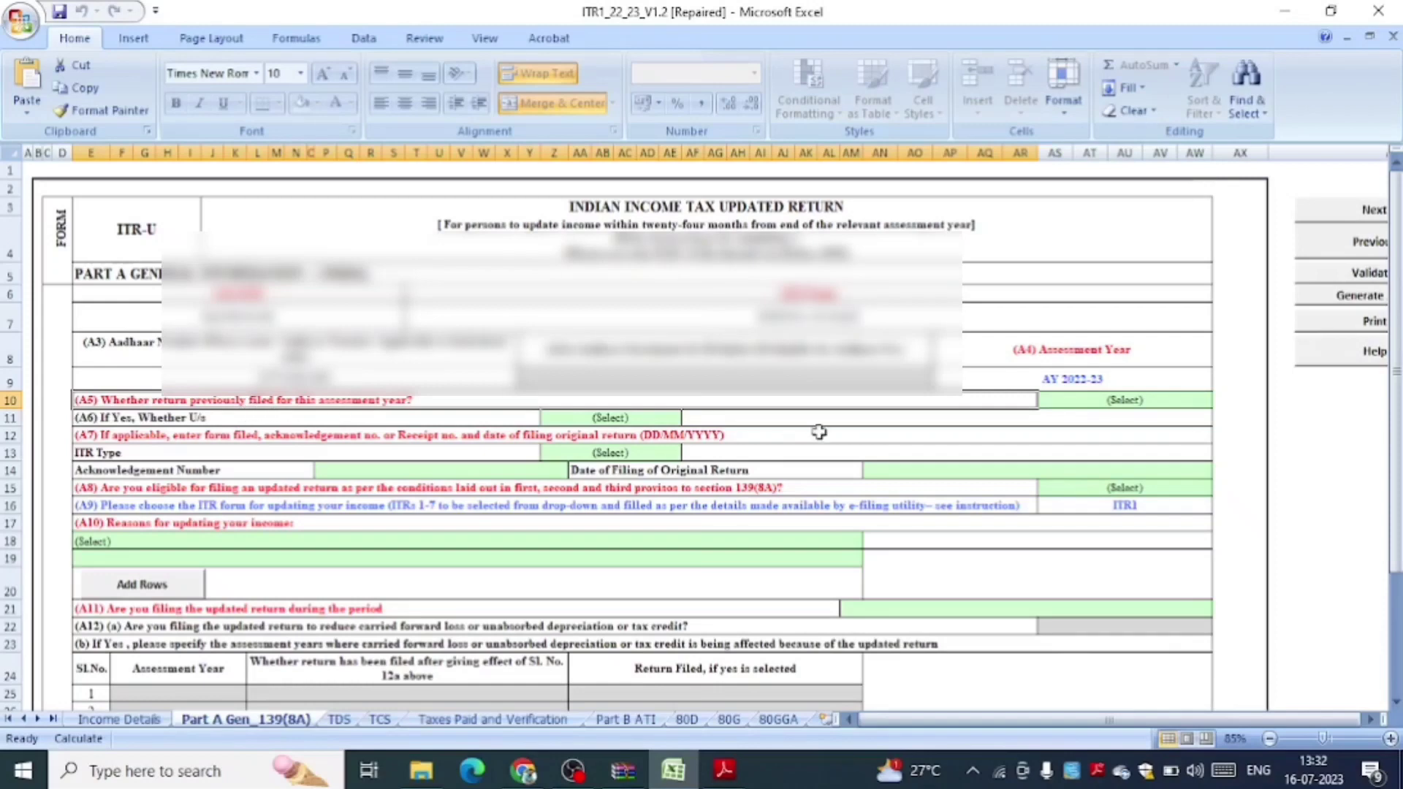
{"action": "left_click", "coordinate": [1162, 400]}
{"action": "left_click", "coordinate": [1220, 400]}
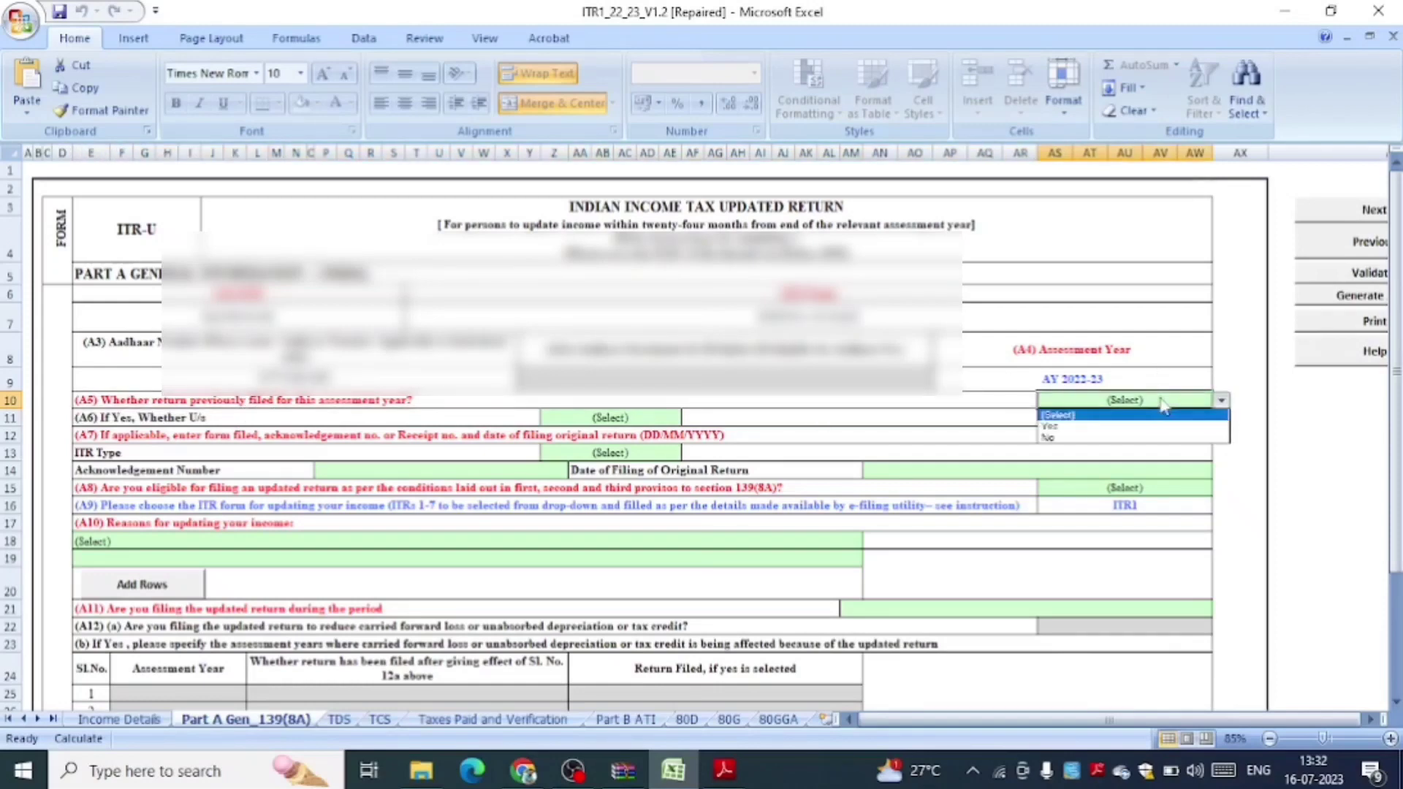
{"action": "left_click", "coordinate": [1110, 438]}
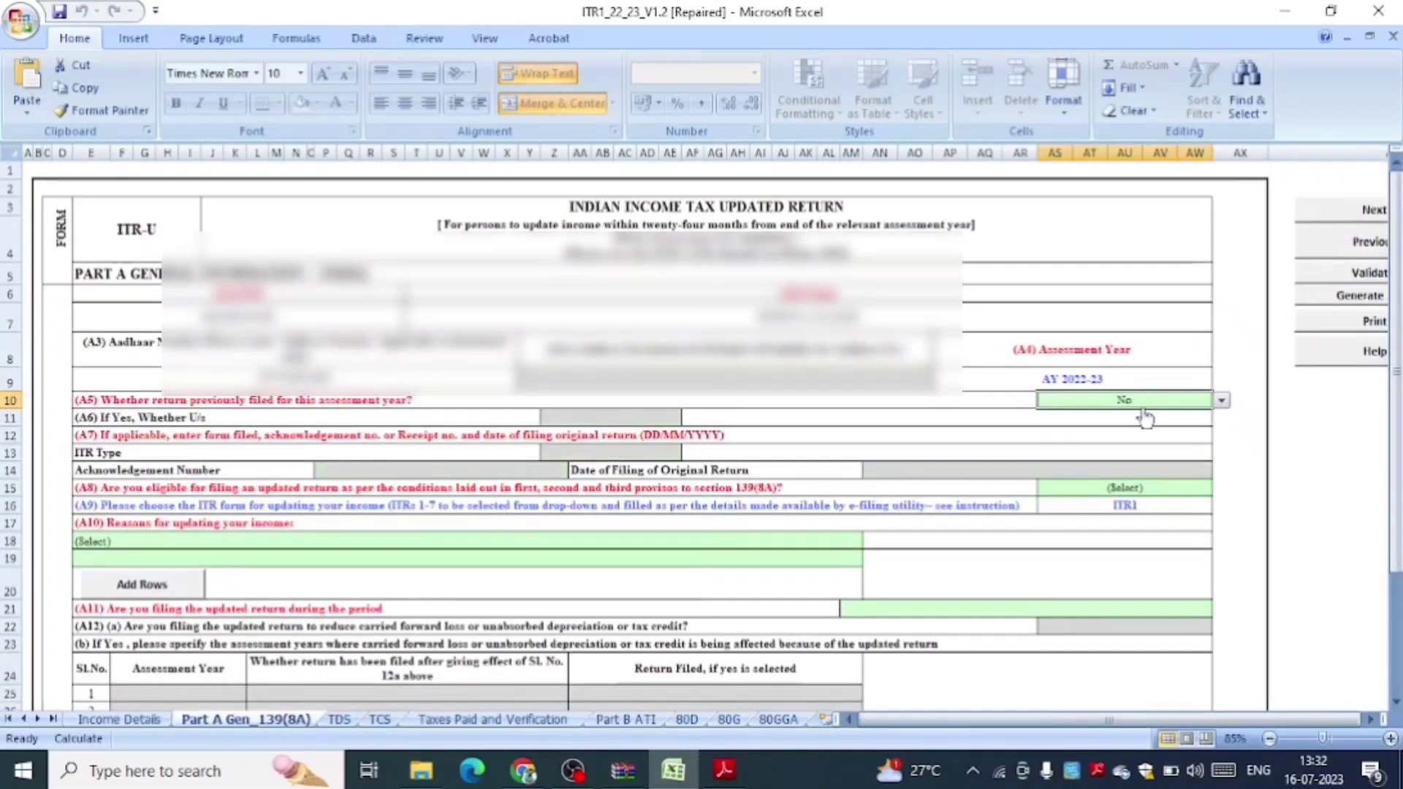
{"action": "left_click", "coordinate": [1221, 400]}
{"action": "left_click", "coordinate": [1118, 439]}
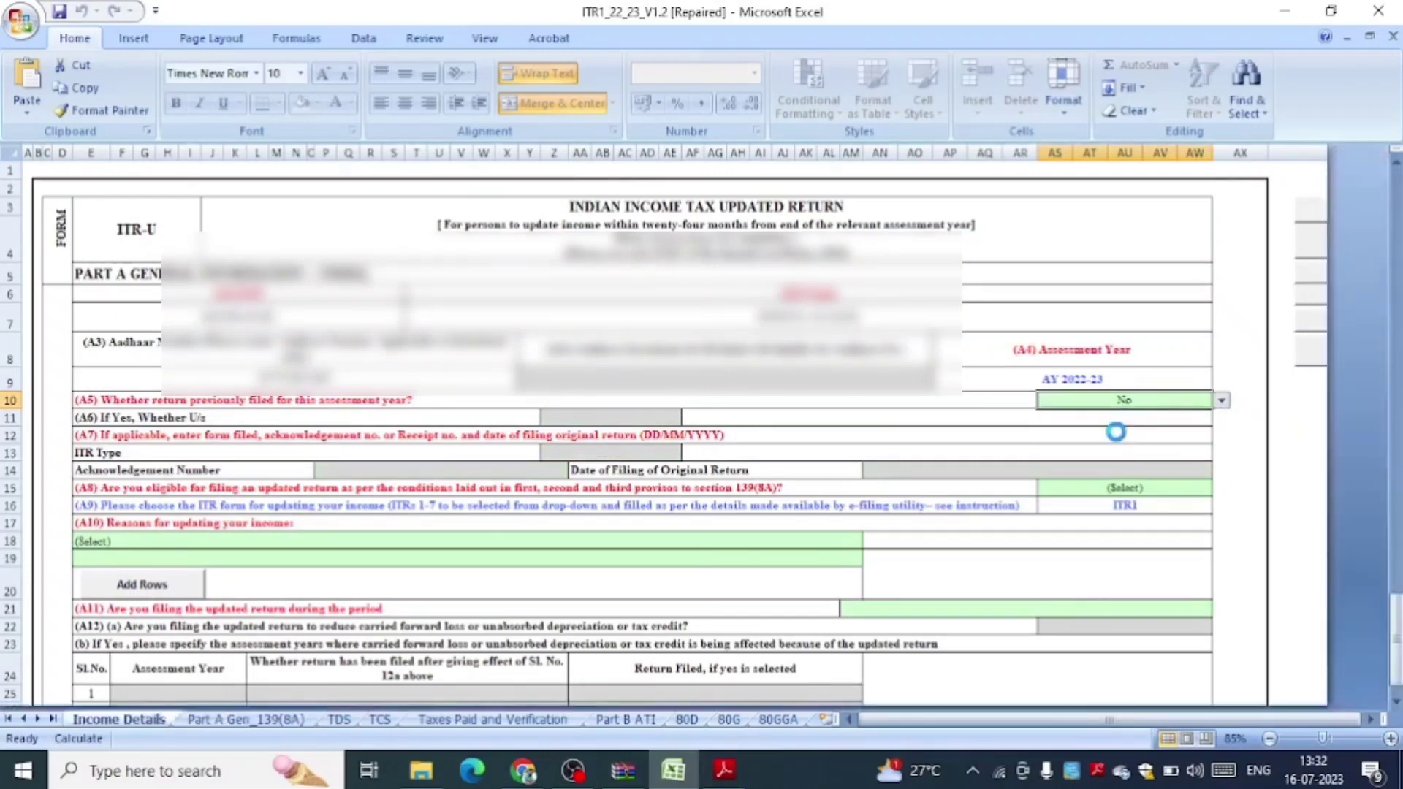
Answer Yes to A5, set the A6 section to 139(1) and the original return's ITR type to ITR1
{"action": "key", "text": "alt+Down"}
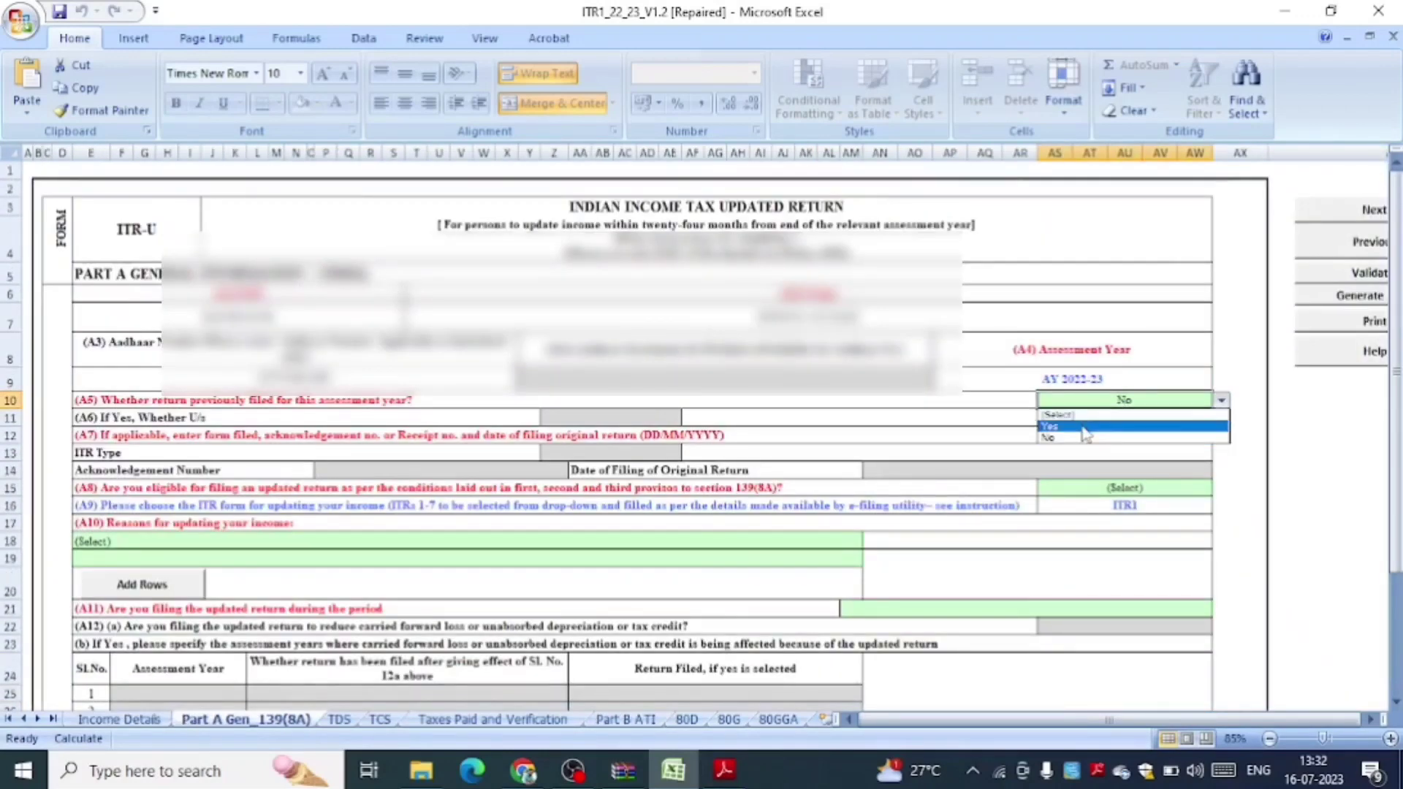
{"action": "left_click", "coordinate": [1081, 425]}
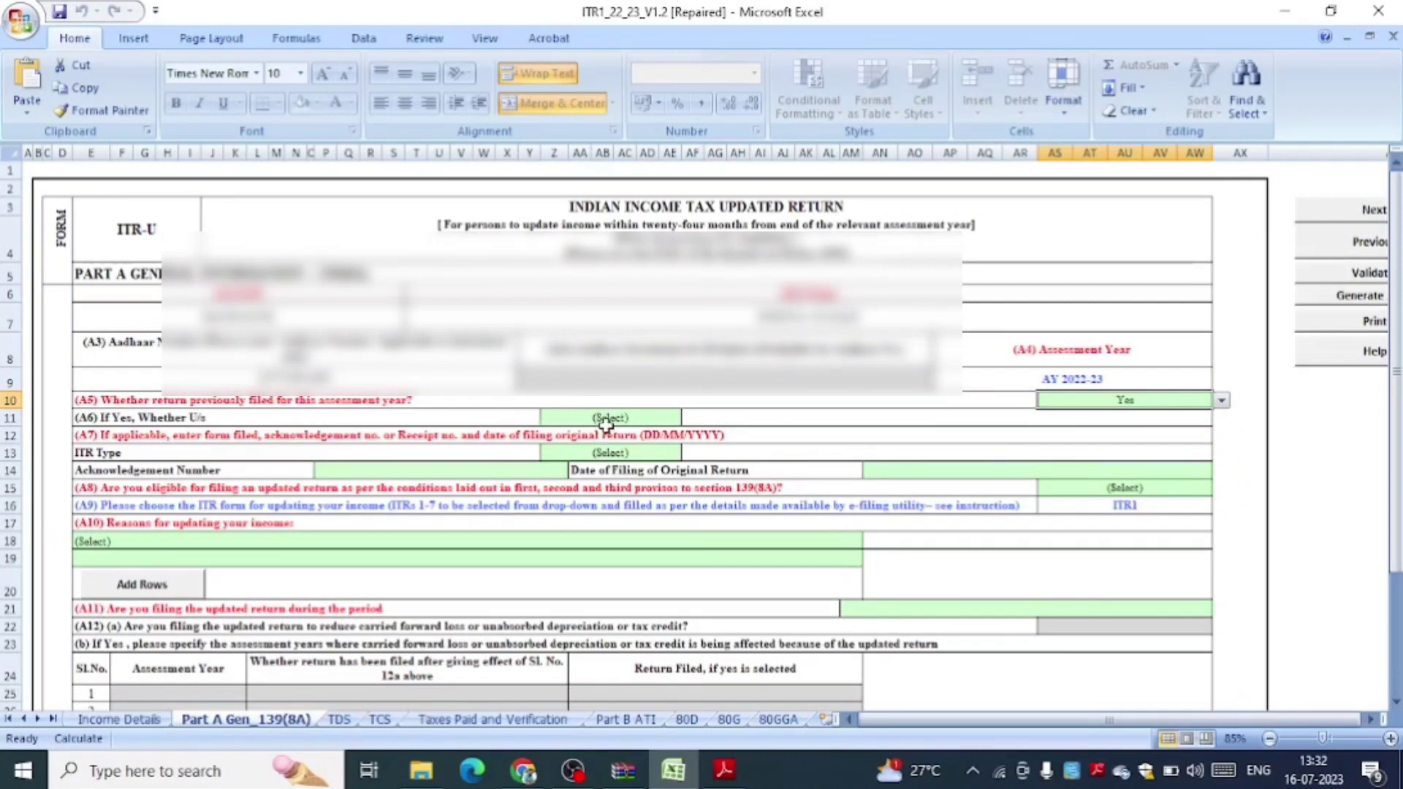
{"action": "left_click", "coordinate": [607, 421]}
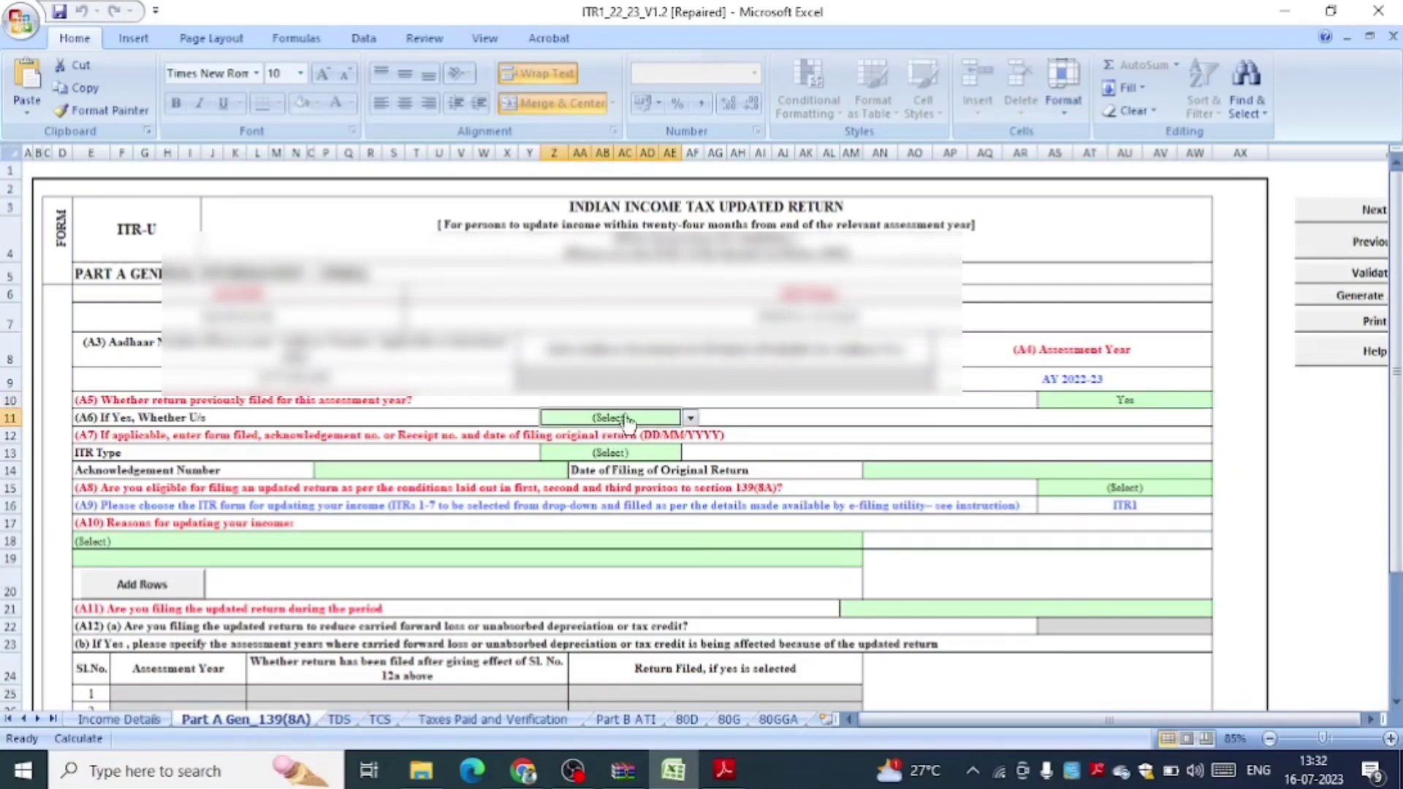
{"action": "key", "text": "alt+Down"}
{"action": "left_click", "coordinate": [610, 445]}
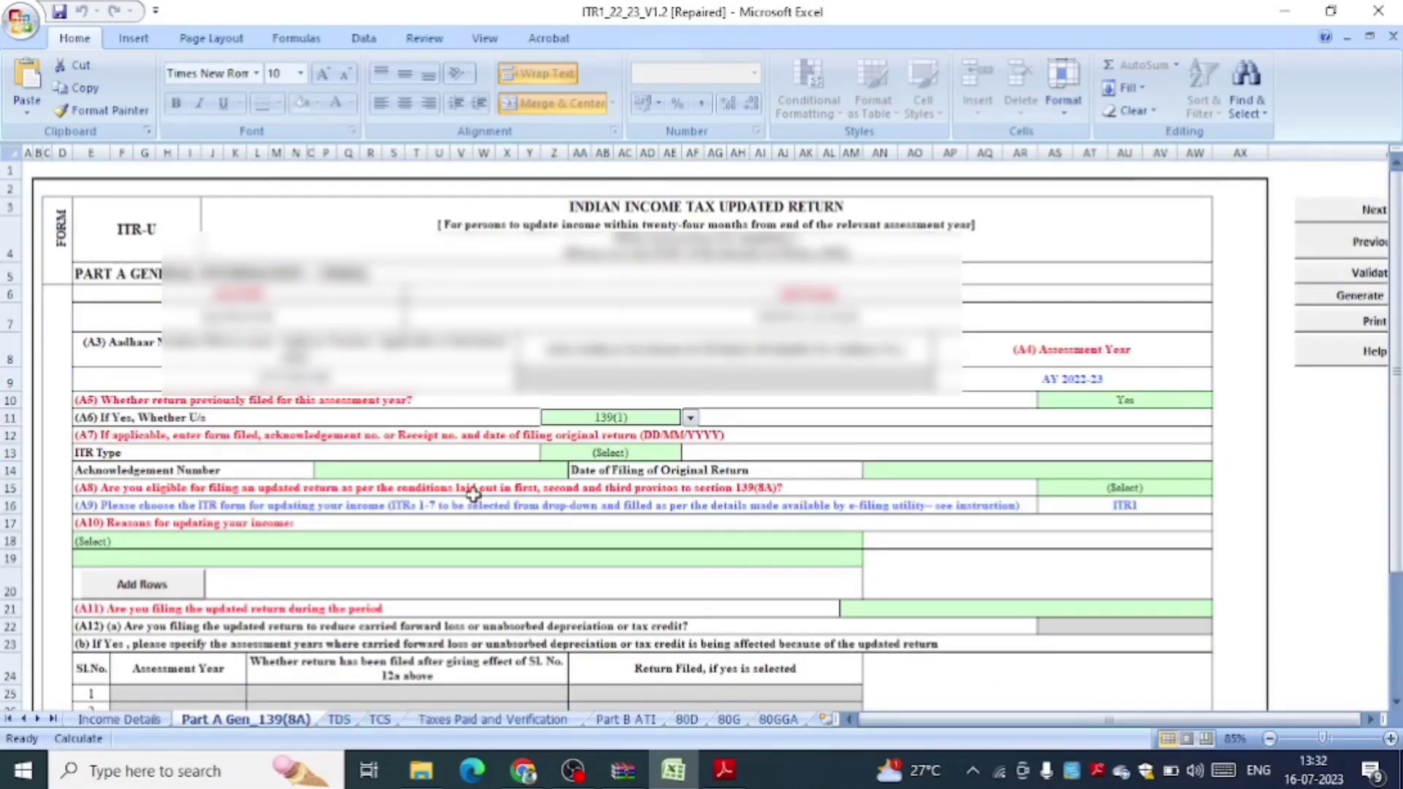
{"action": "left_click", "coordinate": [643, 456]}
{"action": "left_click", "coordinate": [690, 453]}
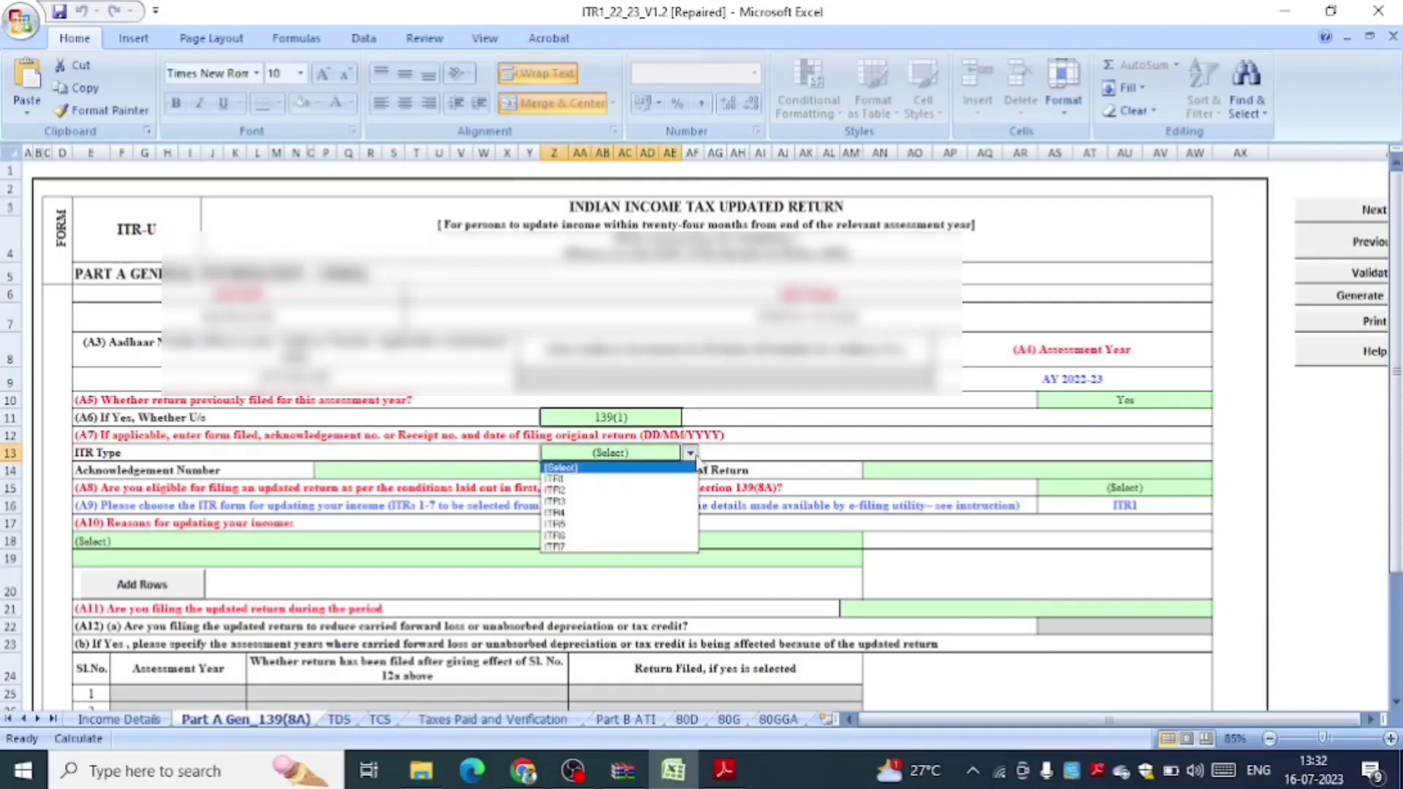
{"action": "left_click", "coordinate": [630, 481]}
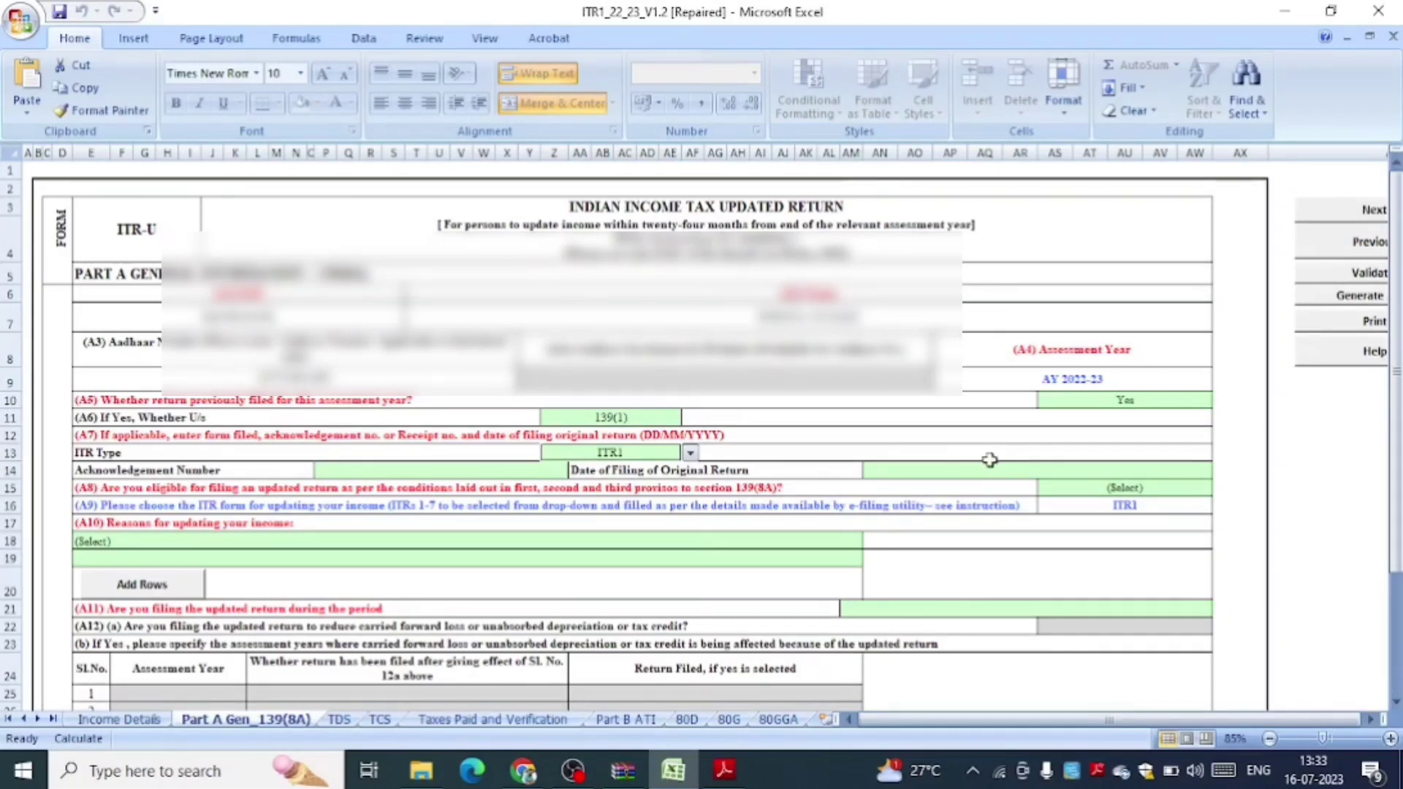
Set A5, return previously filed, to No and answer Yes to A8, eligibility for filing an updated return
{"action": "left_click", "coordinate": [1183, 400]}
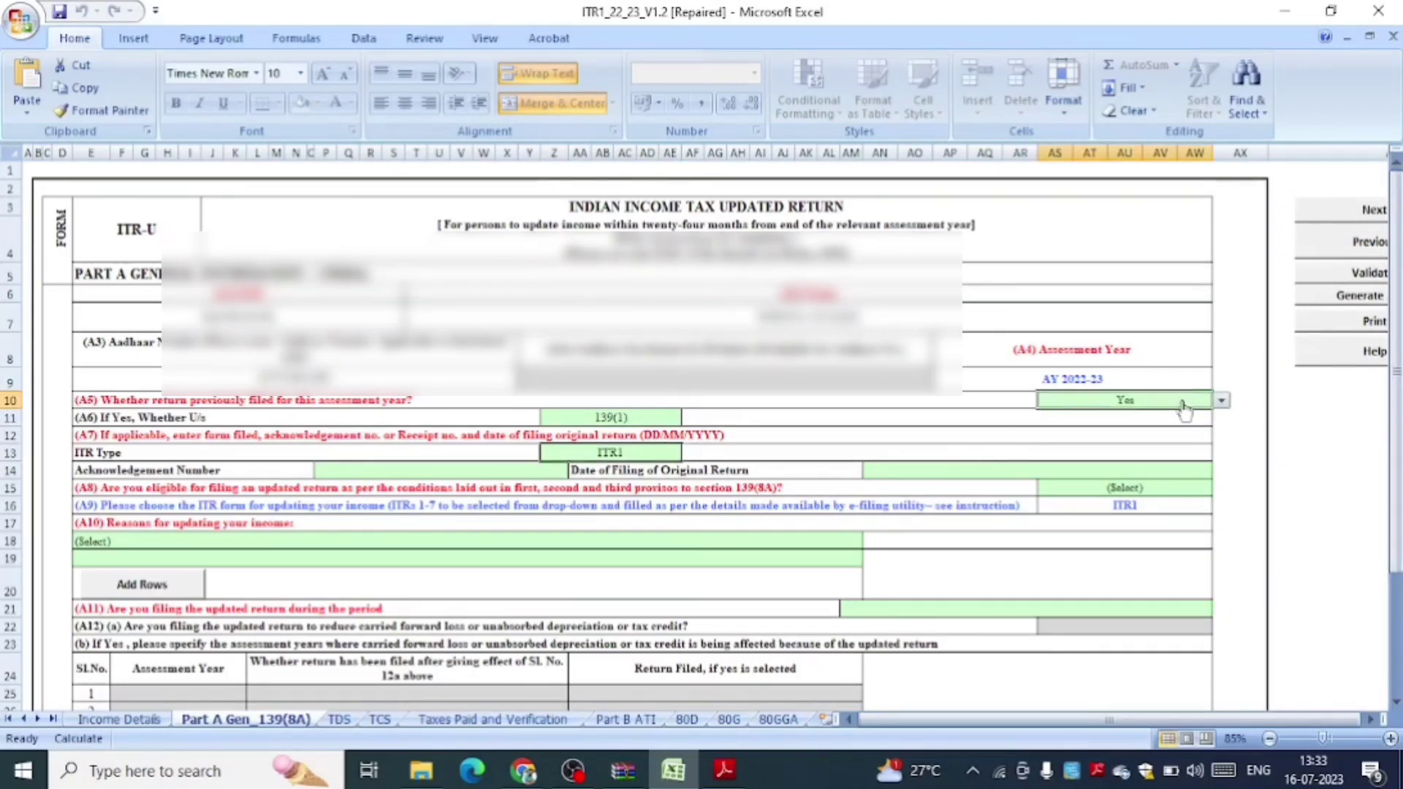
{"action": "left_click", "coordinate": [1220, 400]}
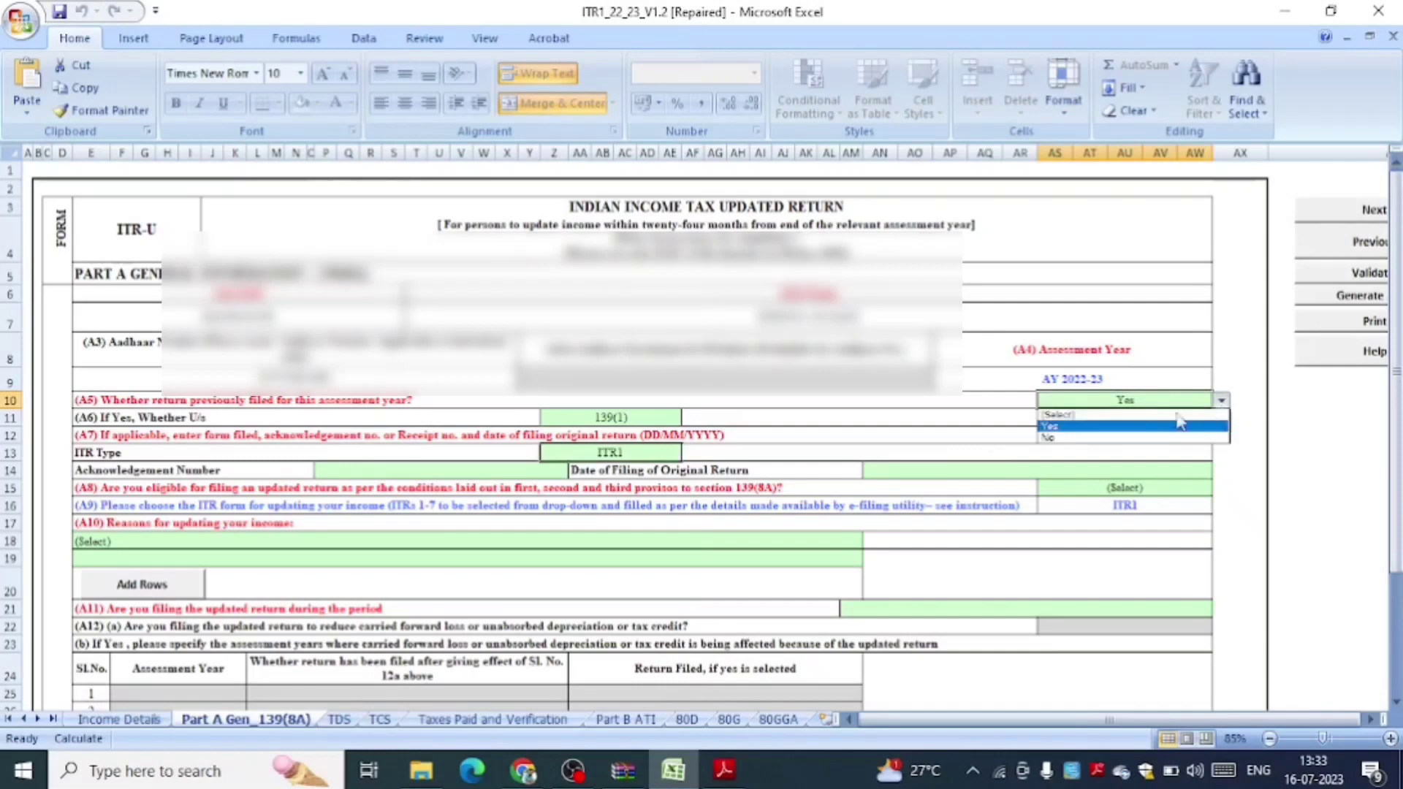
{"action": "left_click", "coordinate": [1120, 438]}
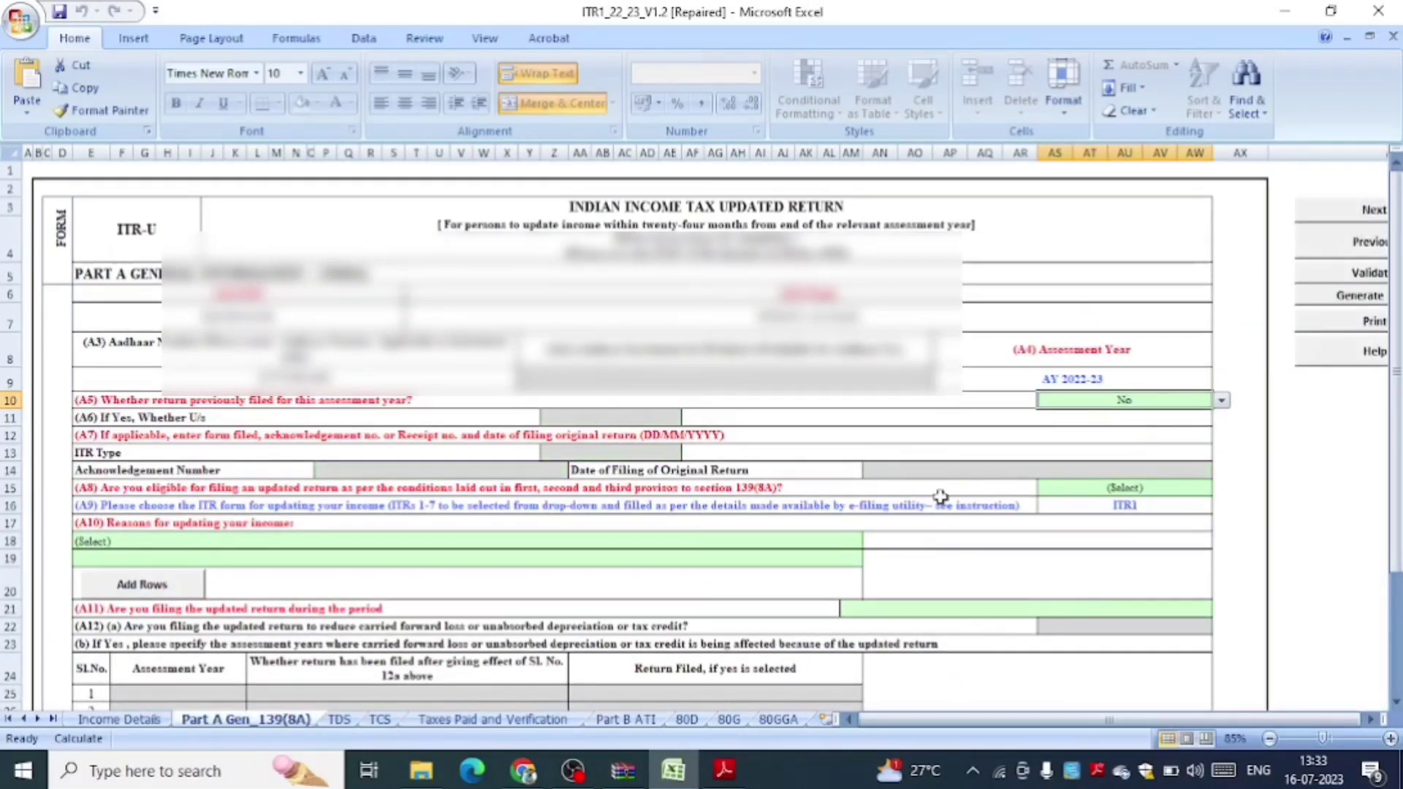
{"action": "left_click", "coordinate": [1129, 492]}
{"action": "left_click", "coordinate": [1221, 487]}
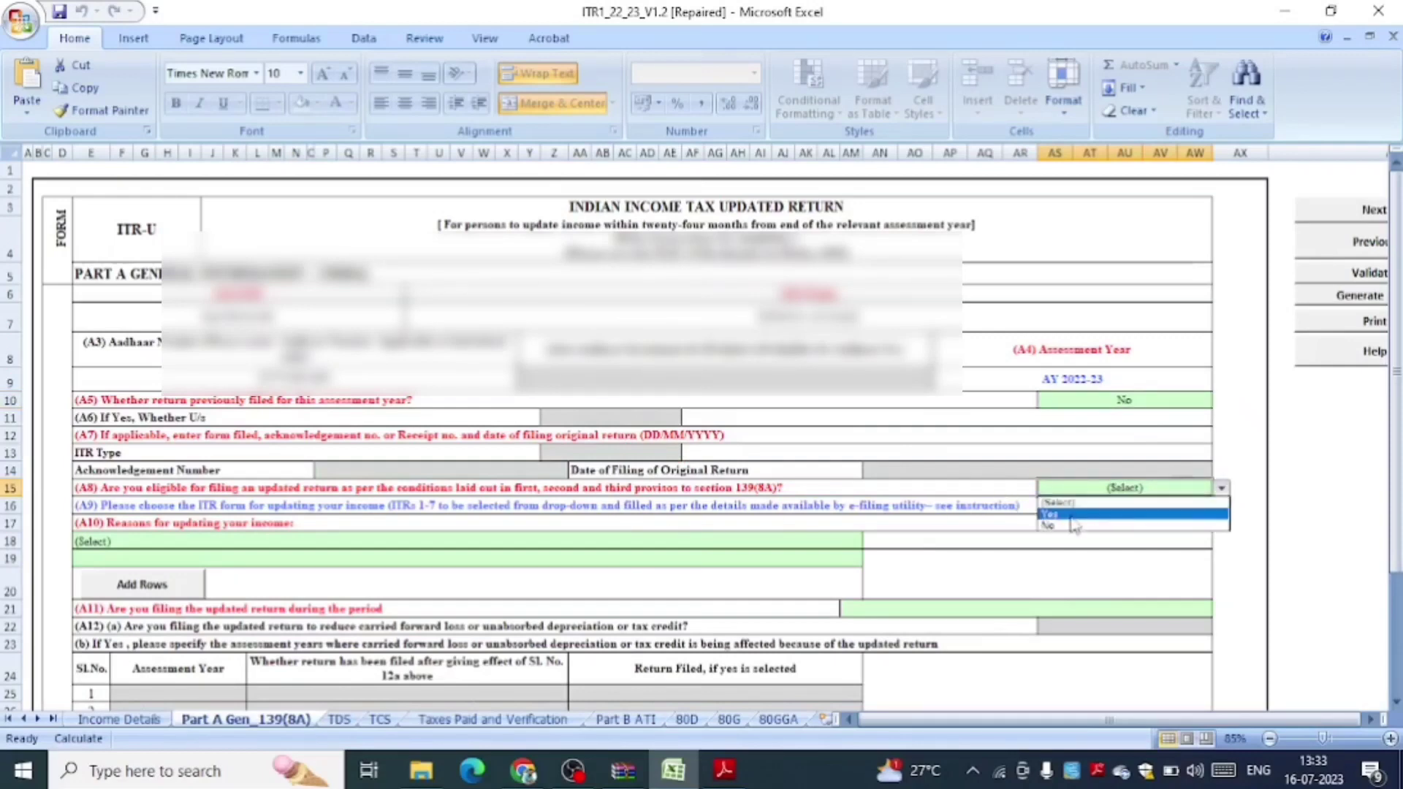
{"action": "left_click", "coordinate": [1071, 518]}
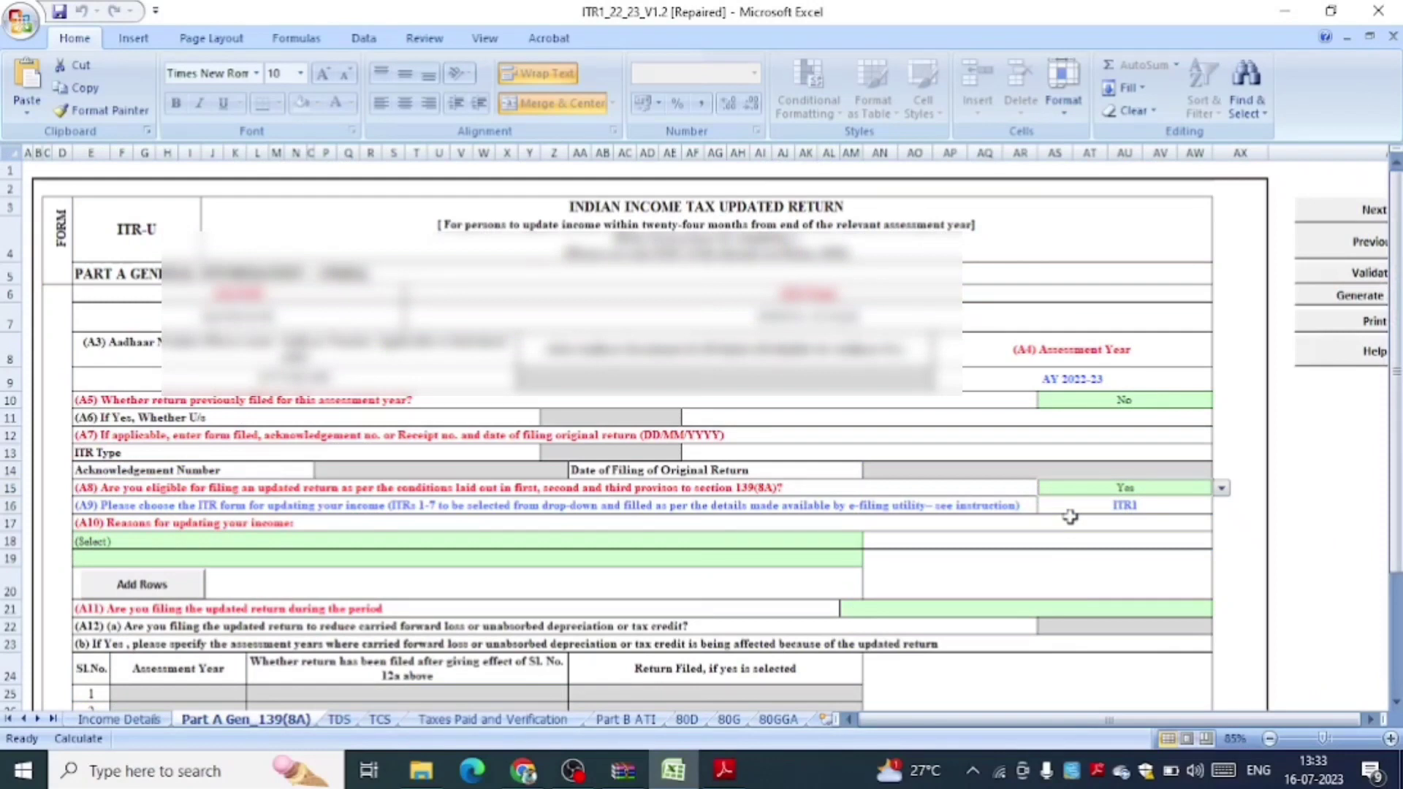
Set the A10 reason to Return previously not filed and the A11 period to Up to 12 months from the end of Relevant Assessment Year
{"action": "left_click", "coordinate": [448, 543]}
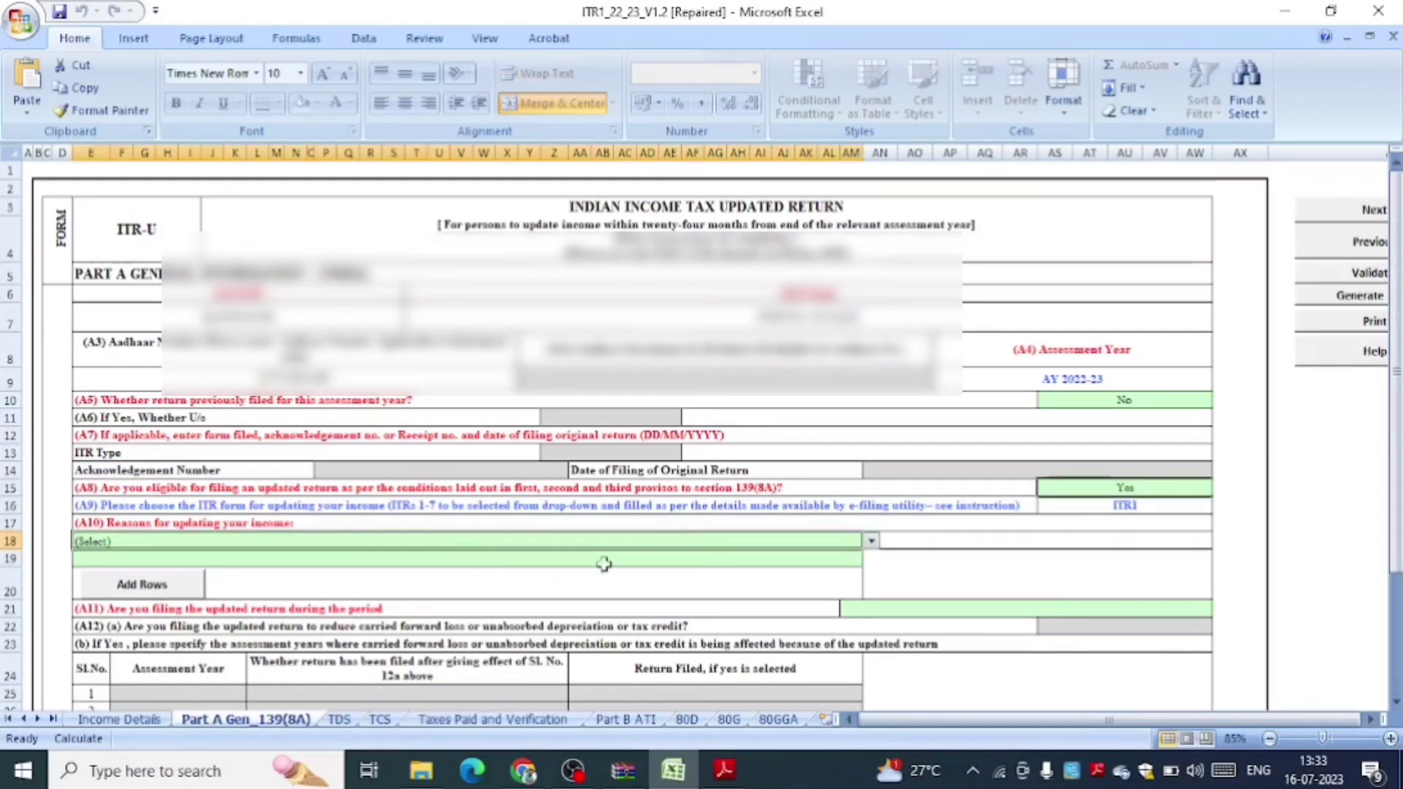
{"action": "left_click", "coordinate": [871, 541]}
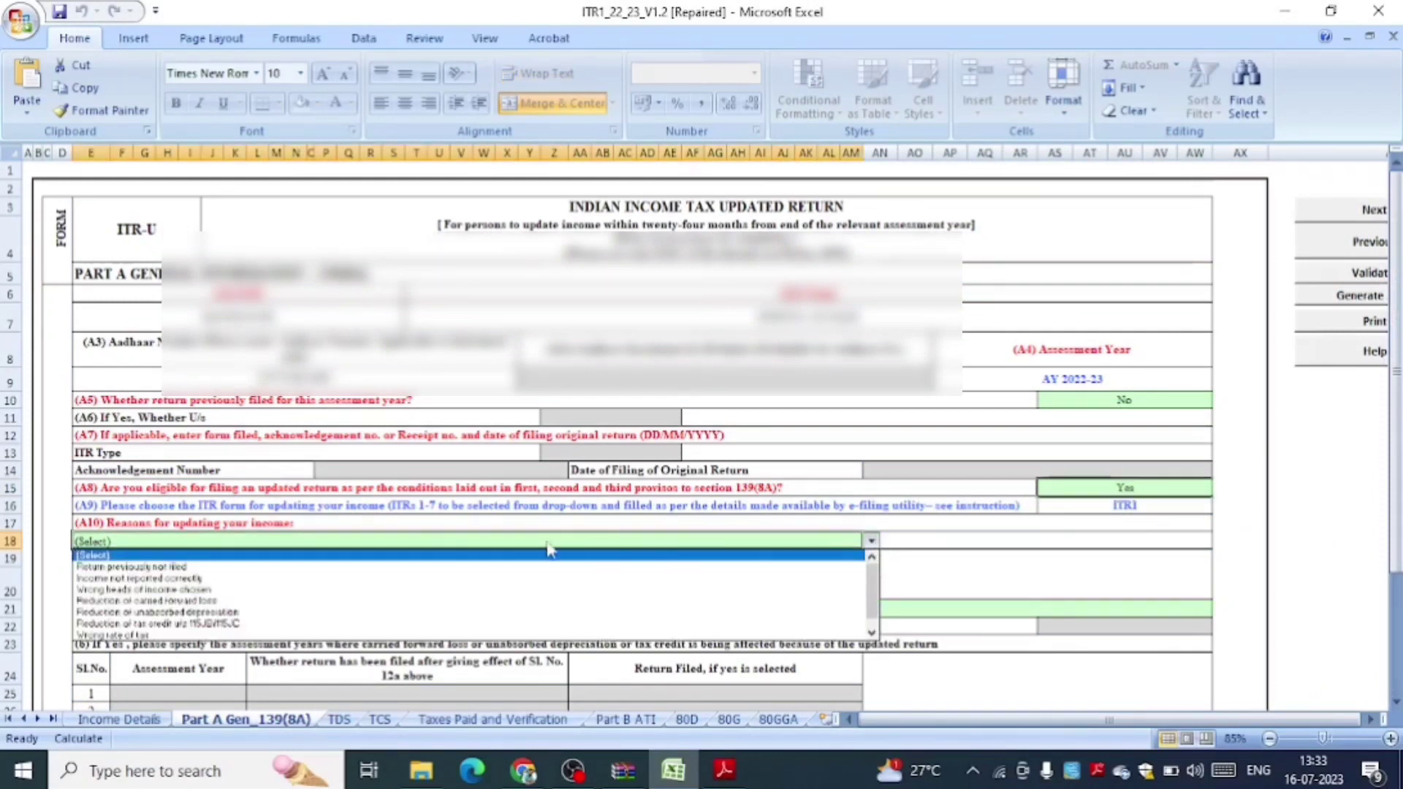
{"action": "left_click", "coordinate": [161, 568]}
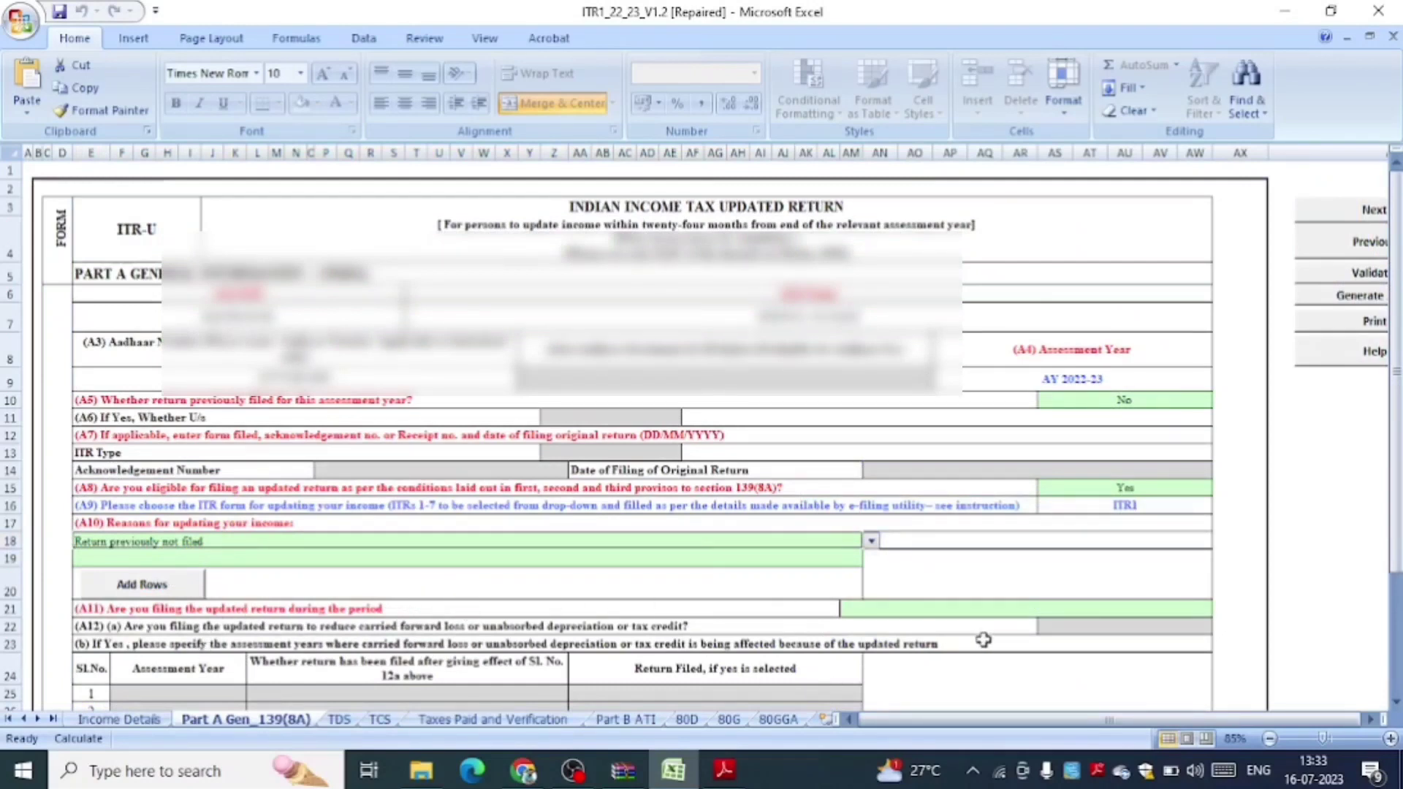
{"action": "left_click", "coordinate": [998, 611]}
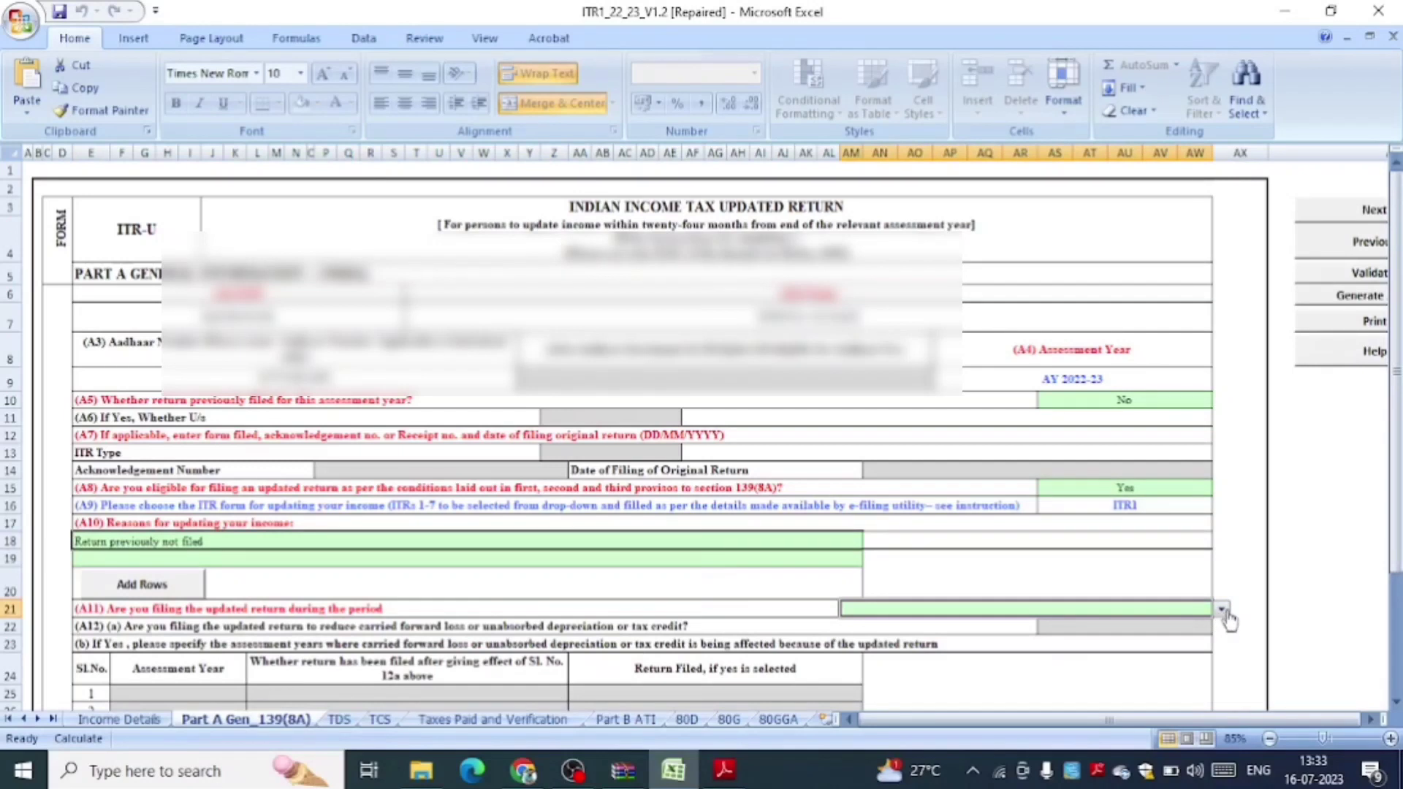
{"action": "left_click", "coordinate": [1222, 610]}
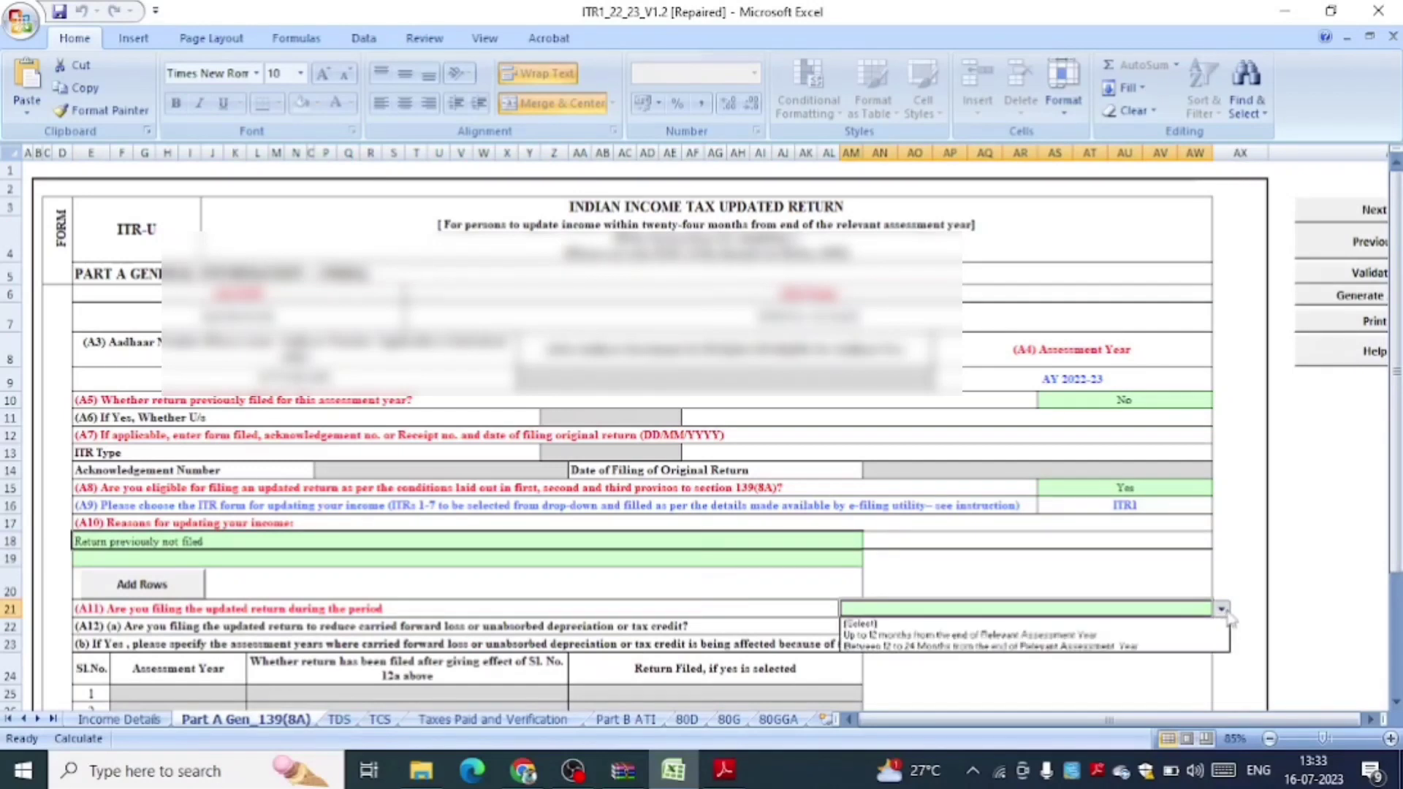
{"action": "left_click", "coordinate": [1094, 637]}
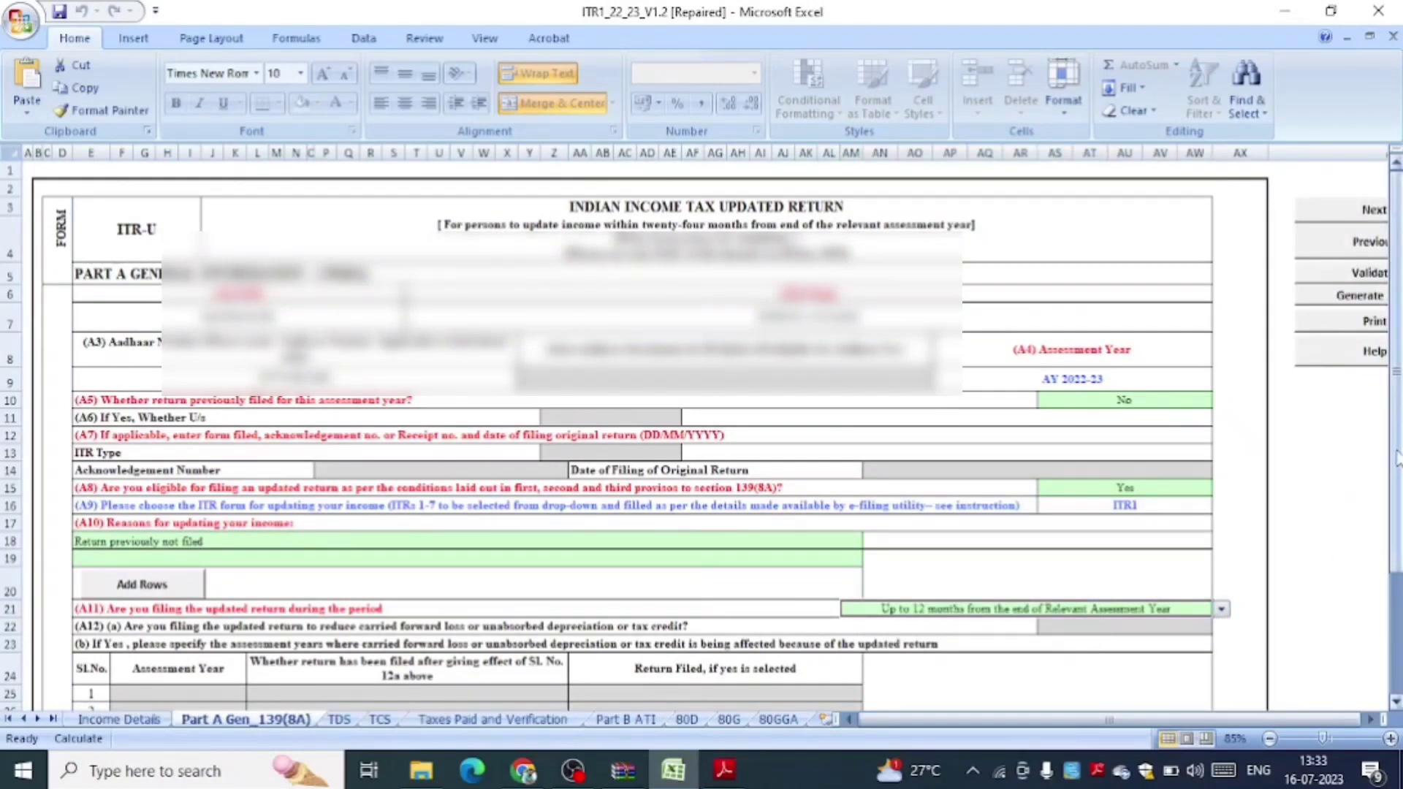
Review the rest of Part A and the TDS and TCS sheets, dismissing the alerts
{"action": "left_click_drag", "start_coordinate": [1397, 456], "coordinate": [1393, 559]}
{"action": "left_click_drag", "start_coordinate": [1392, 557], "coordinate": [1392, 559]}
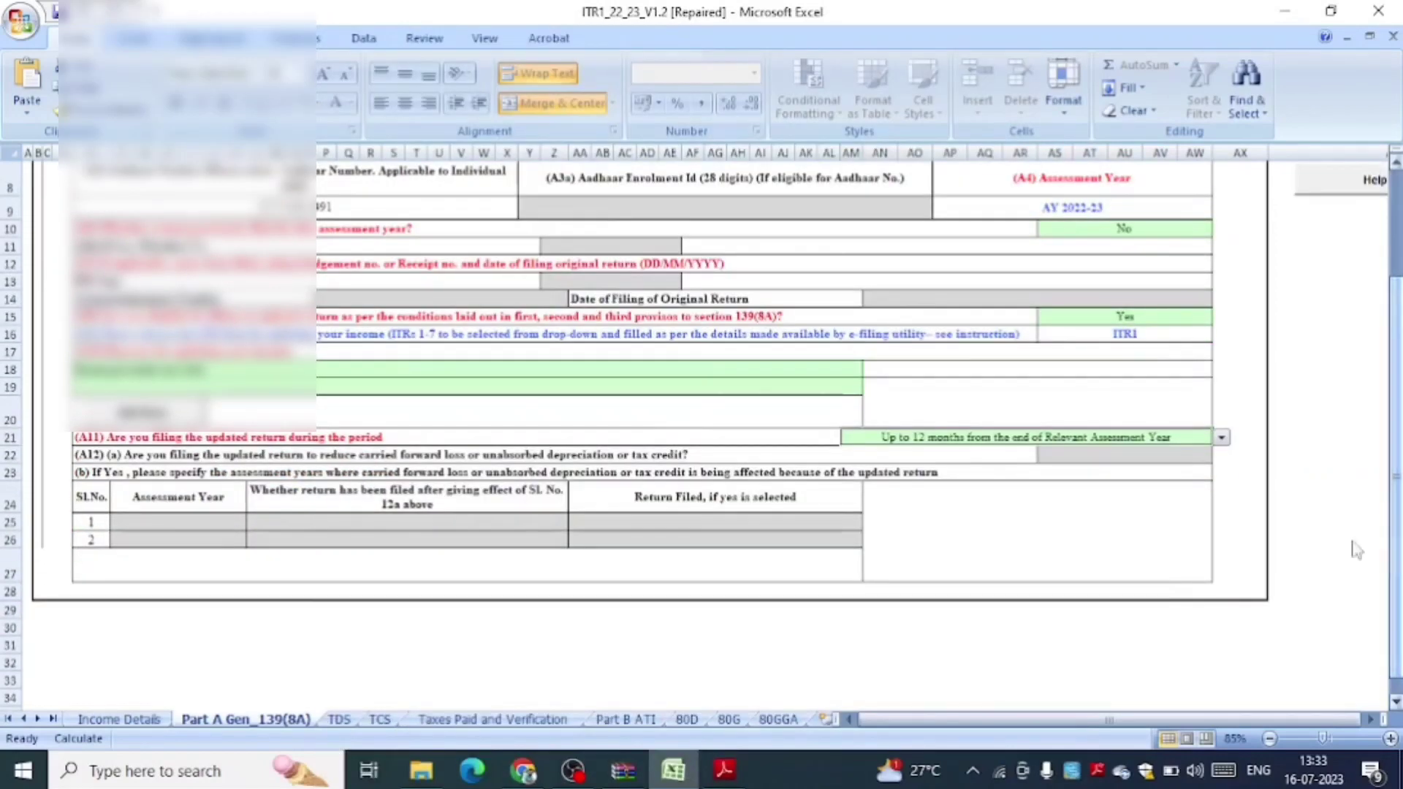
{"action": "left_click", "coordinate": [340, 721]}
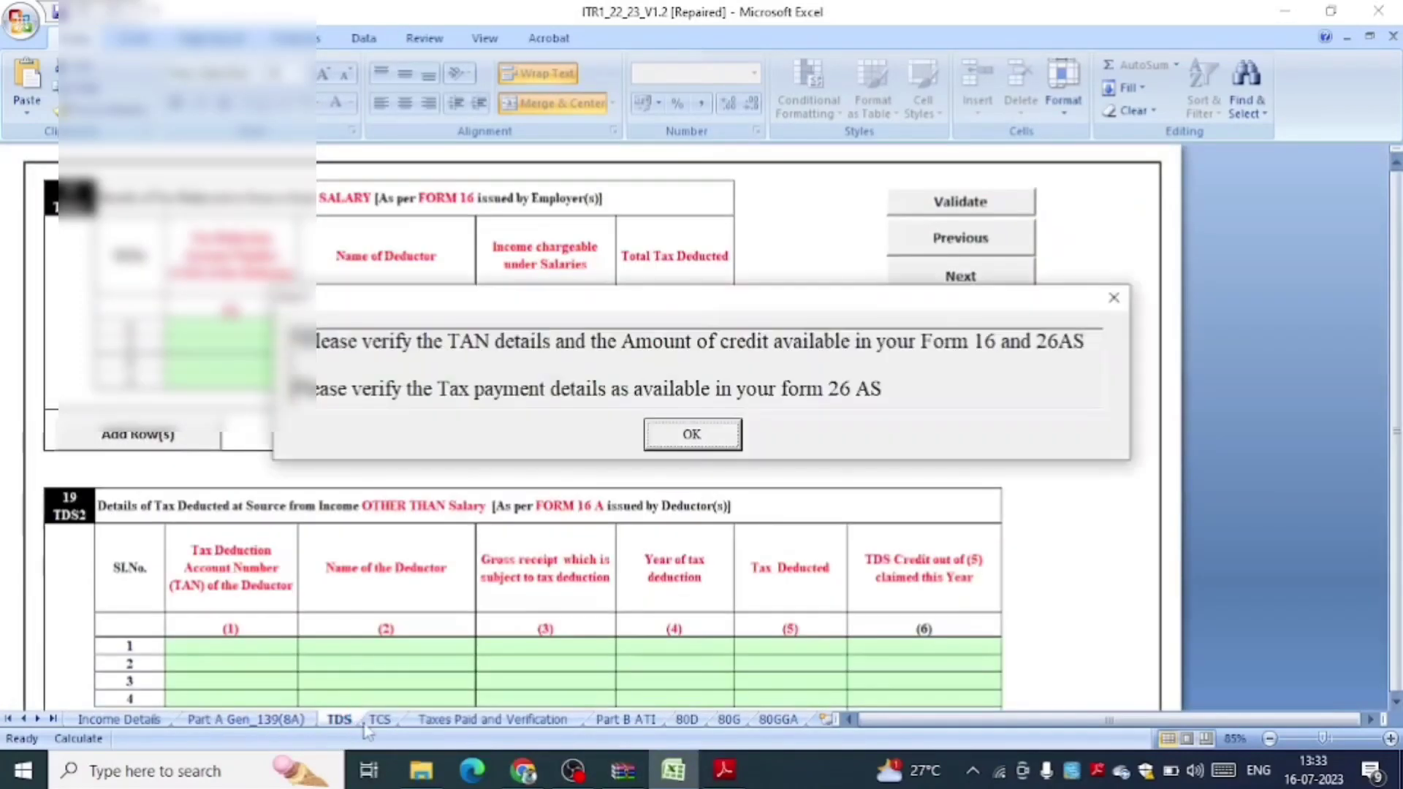
{"action": "left_click", "coordinate": [693, 439]}
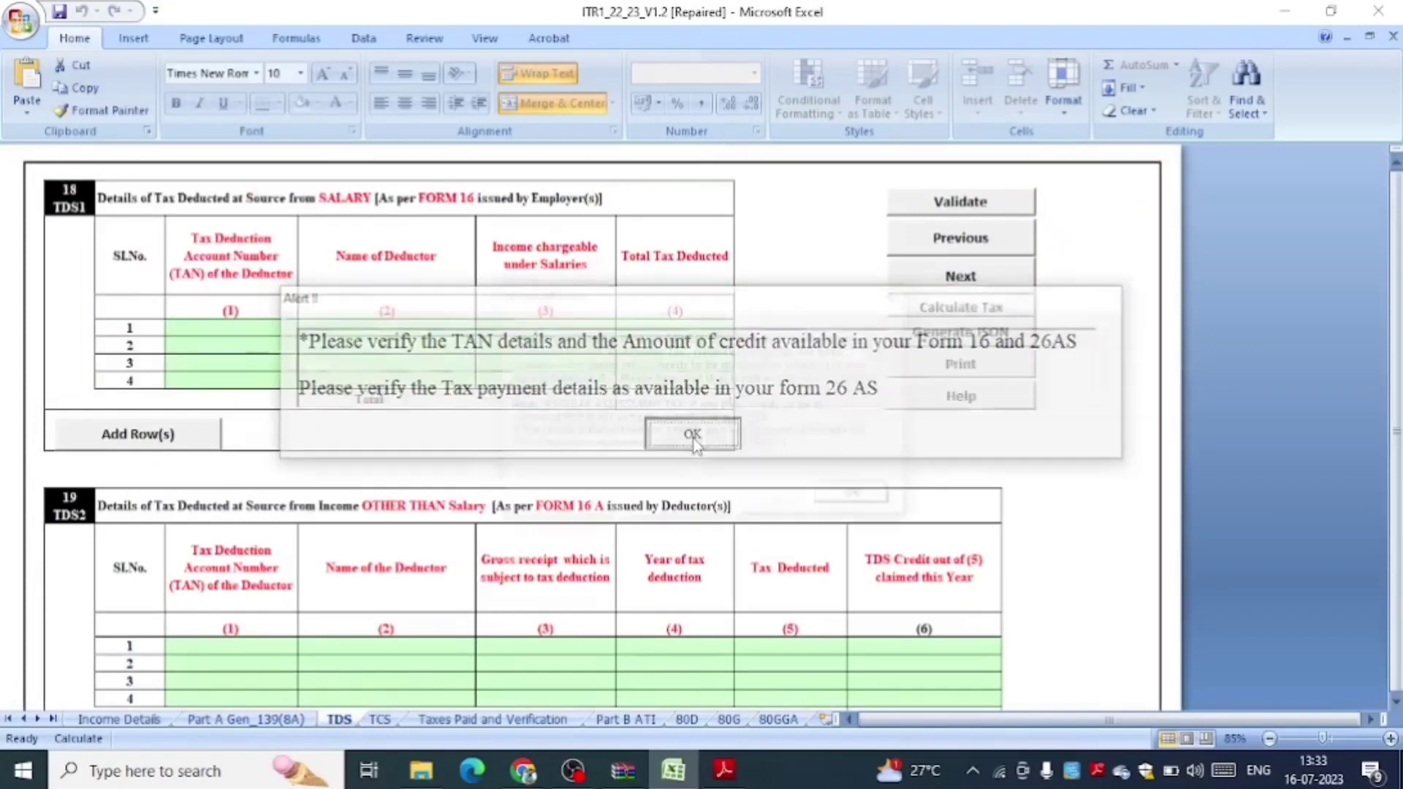
{"action": "left_click", "coordinate": [887, 500]}
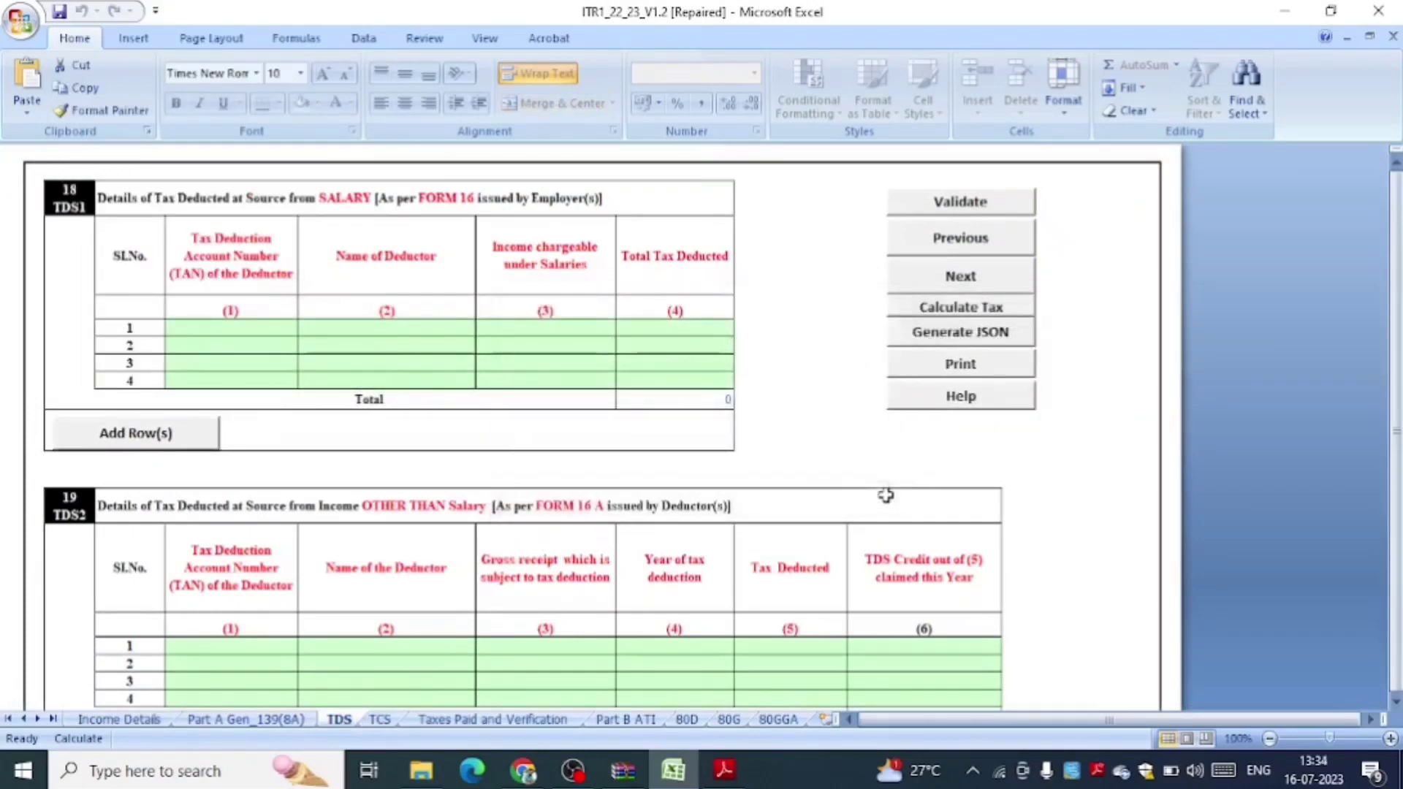
{"action": "left_click", "coordinate": [413, 721]}
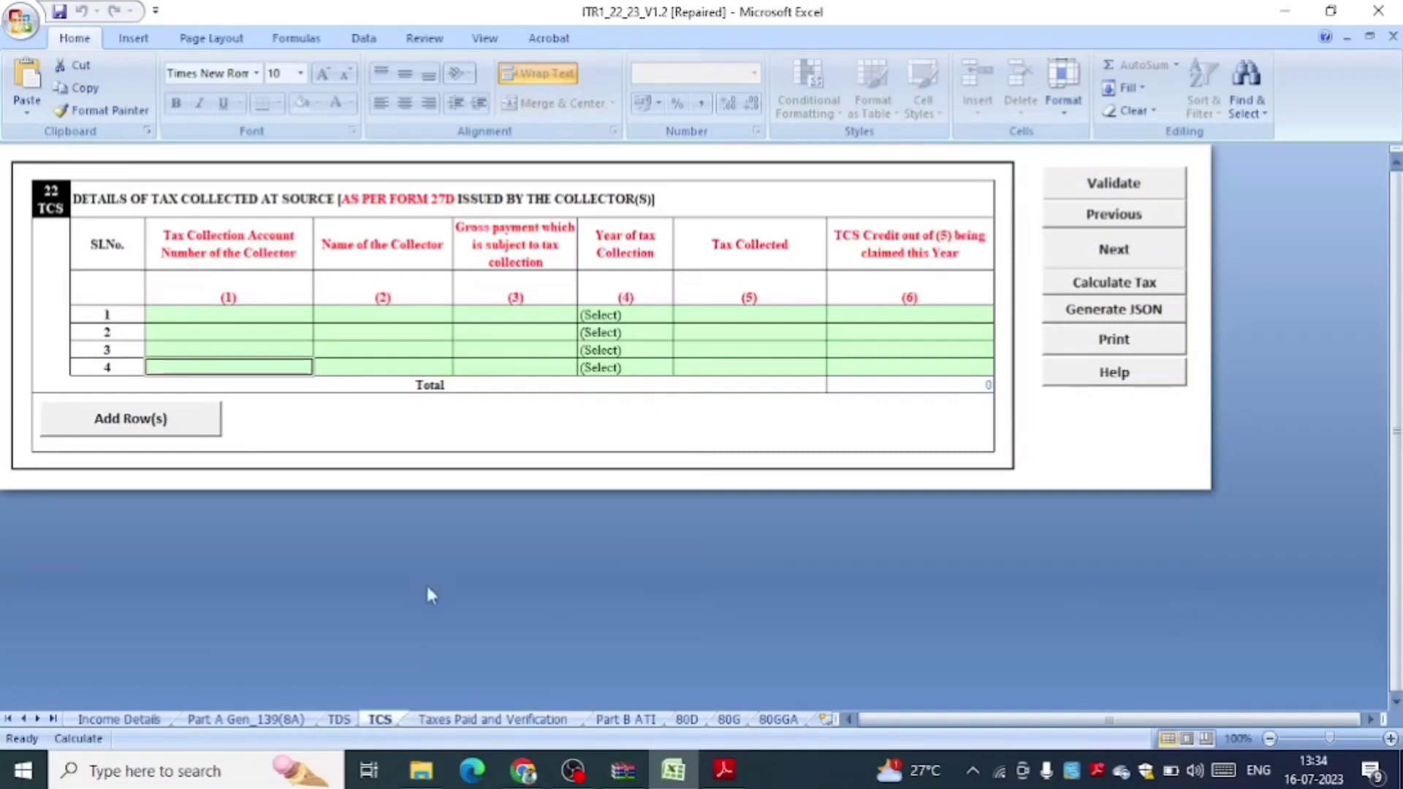
Fill in the place in the verification section of the Taxes Paid and Verification sheet
{"action": "left_click", "coordinate": [483, 720]}
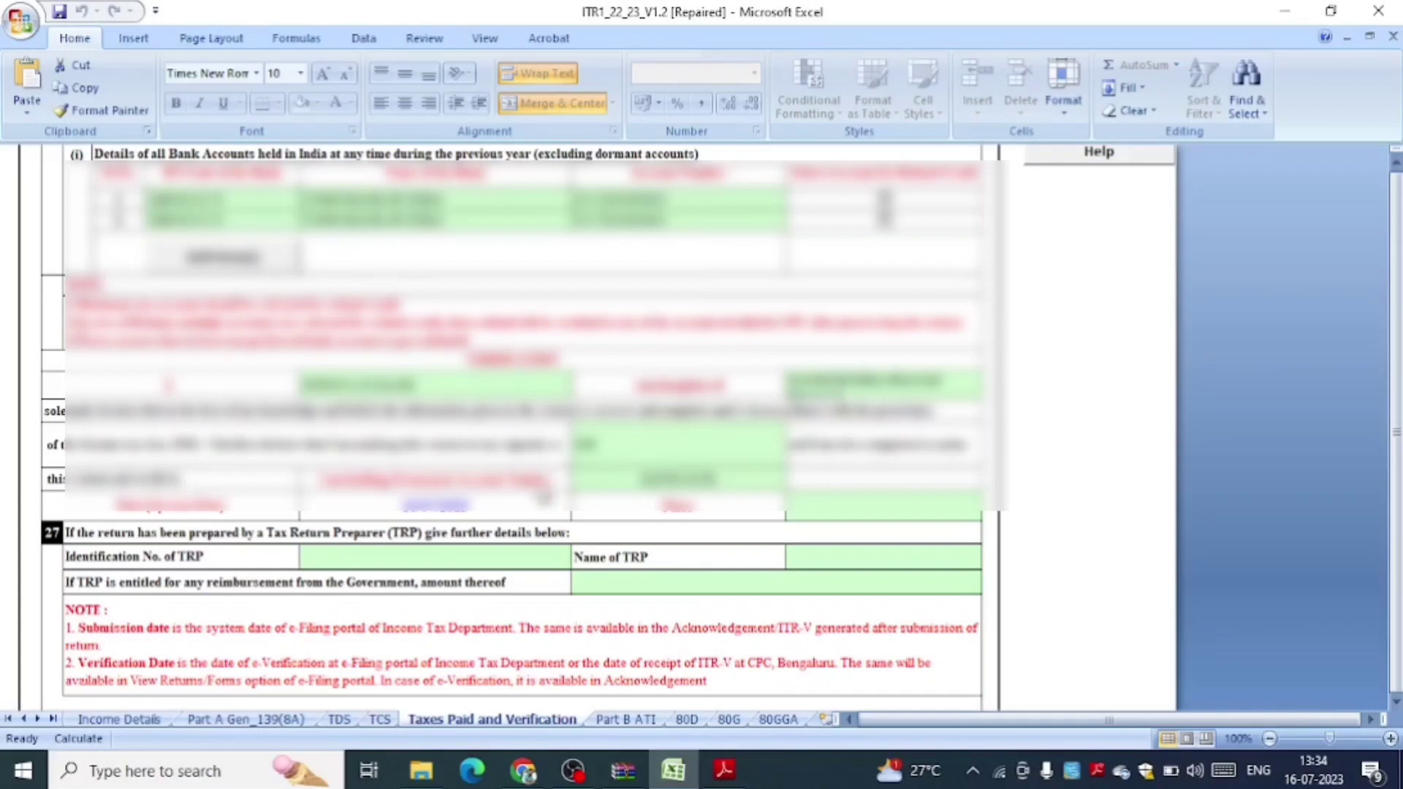
{"action": "left_click", "coordinate": [824, 504]}
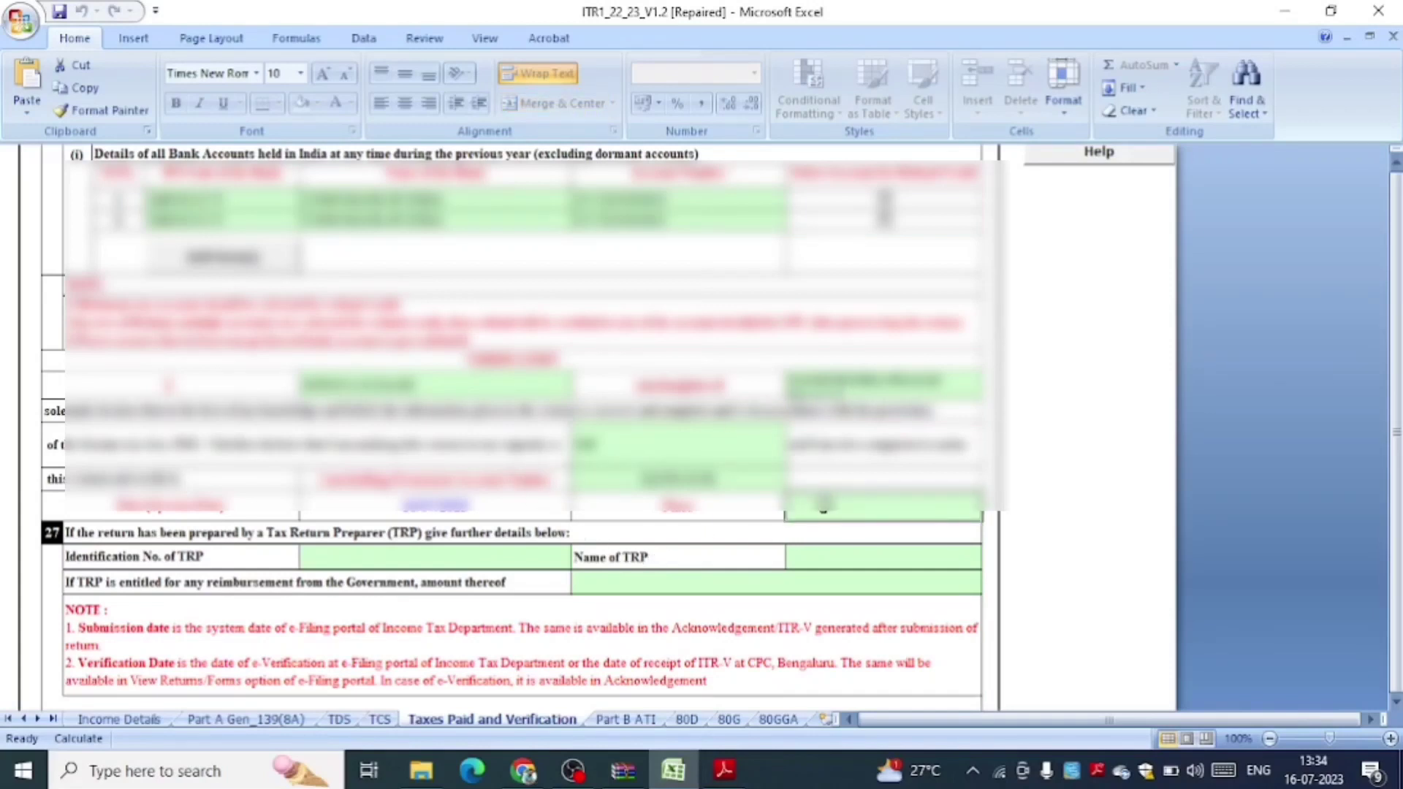
{"action": "type", "text": "raj"}
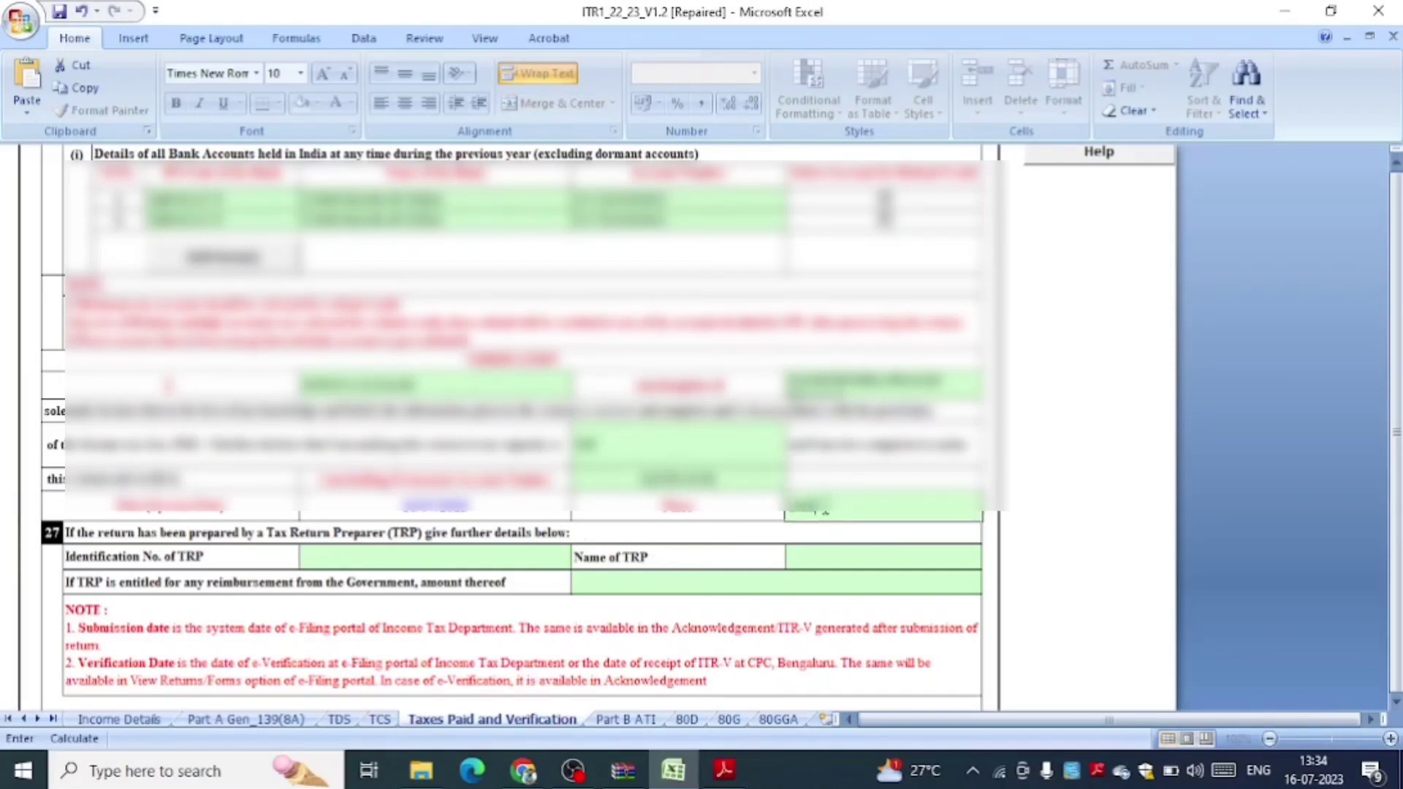
{"action": "left_click", "coordinate": [880, 606]}
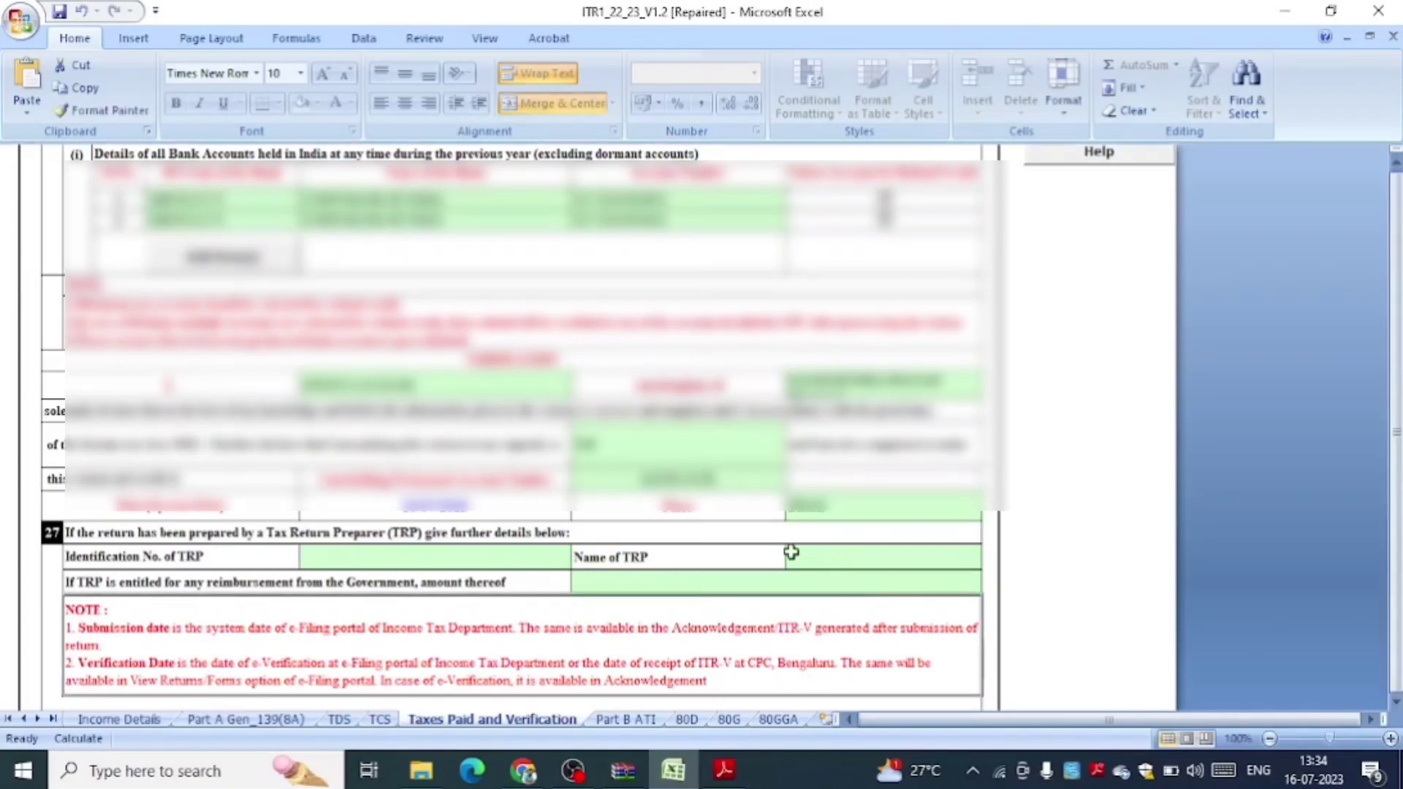
Enter 490000 as Salary as per section 17(1) on the Income Details sheet
{"action": "left_click_drag", "start_coordinate": [1393, 431], "coordinate": [1394, 447]}
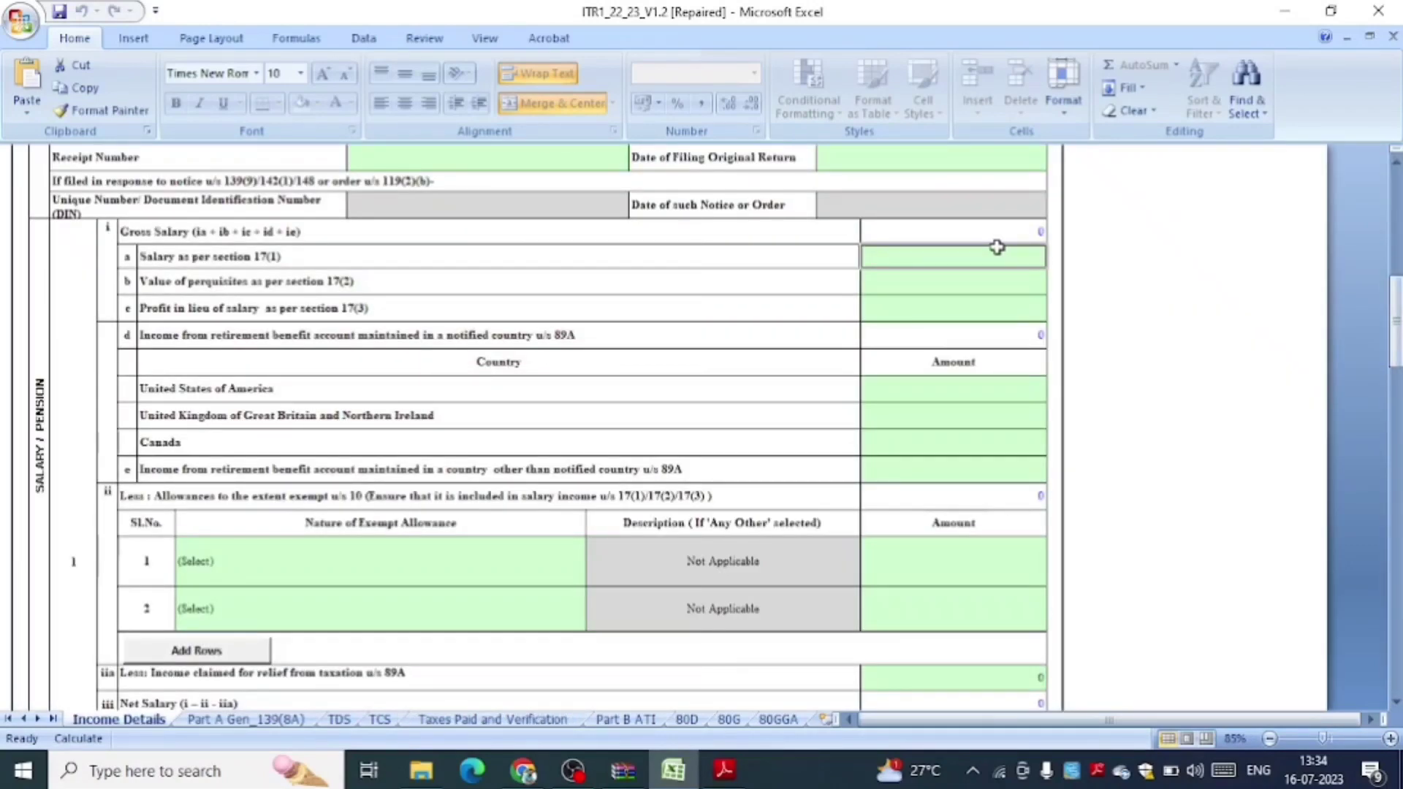
{"action": "type", "text": "490000"}
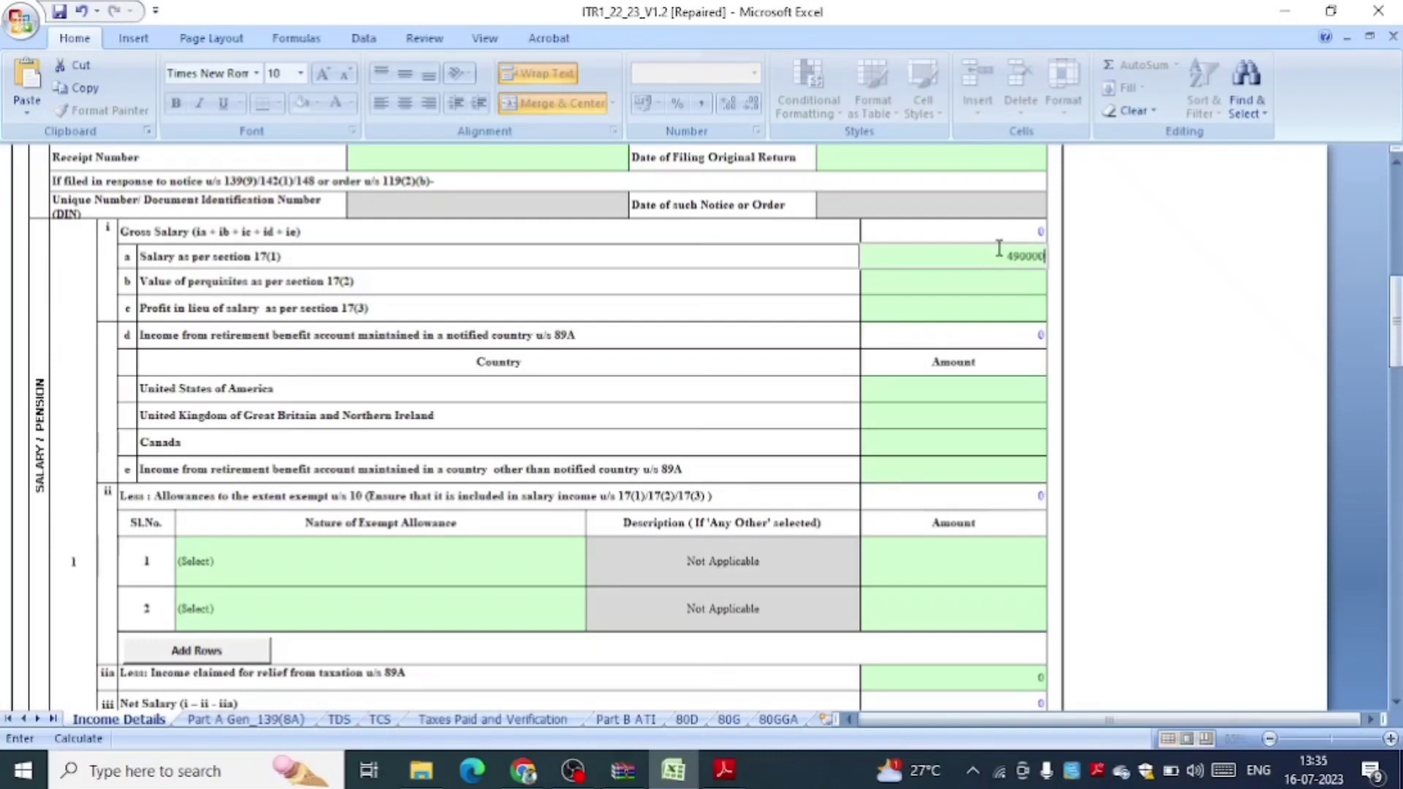
{"action": "left_click", "coordinate": [1107, 438]}
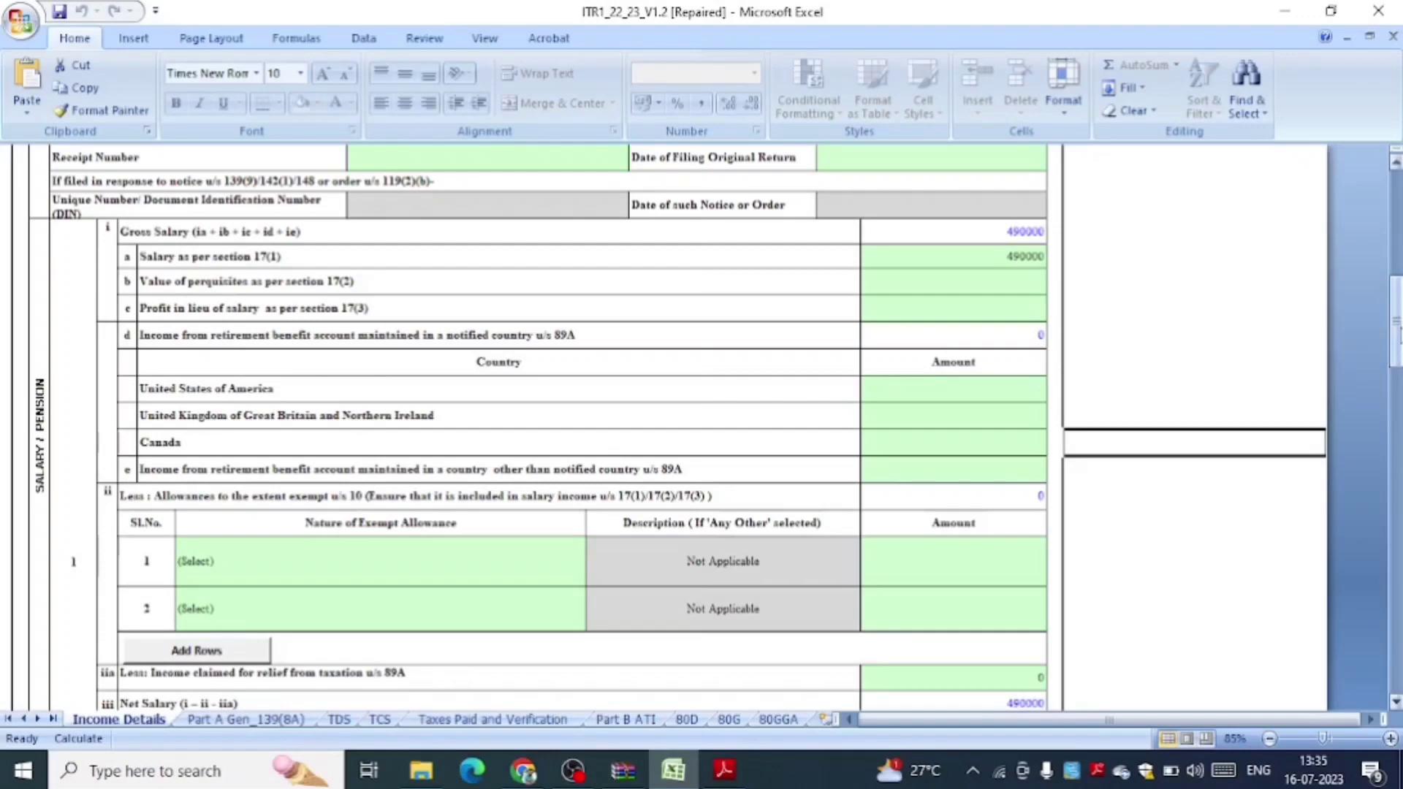
Calculate the tax from the Taxes Paid and Verification sheet and review the computed figures on the Income Details sheet
{"action": "left_click", "coordinate": [493, 720]}
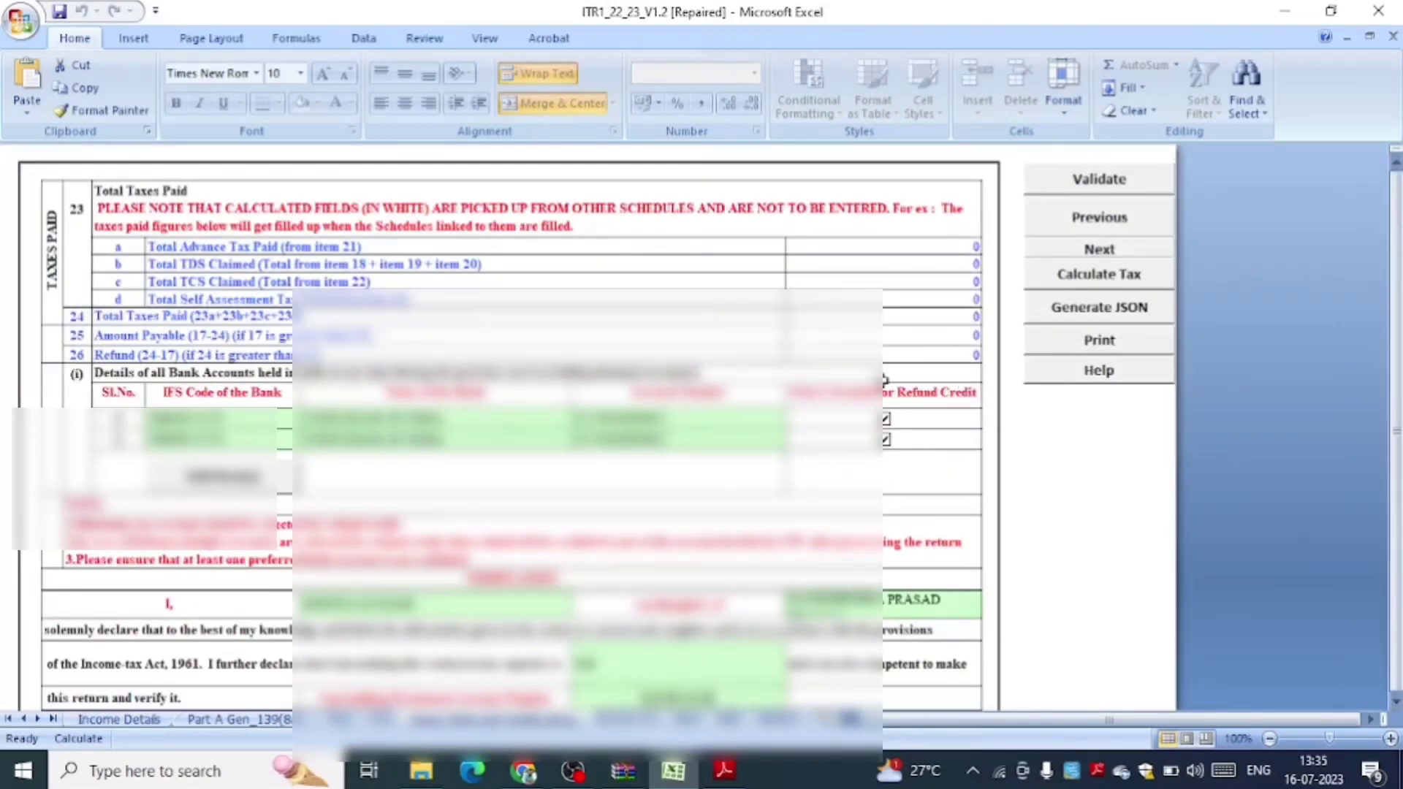
{"action": "left_click", "coordinate": [1096, 273]}
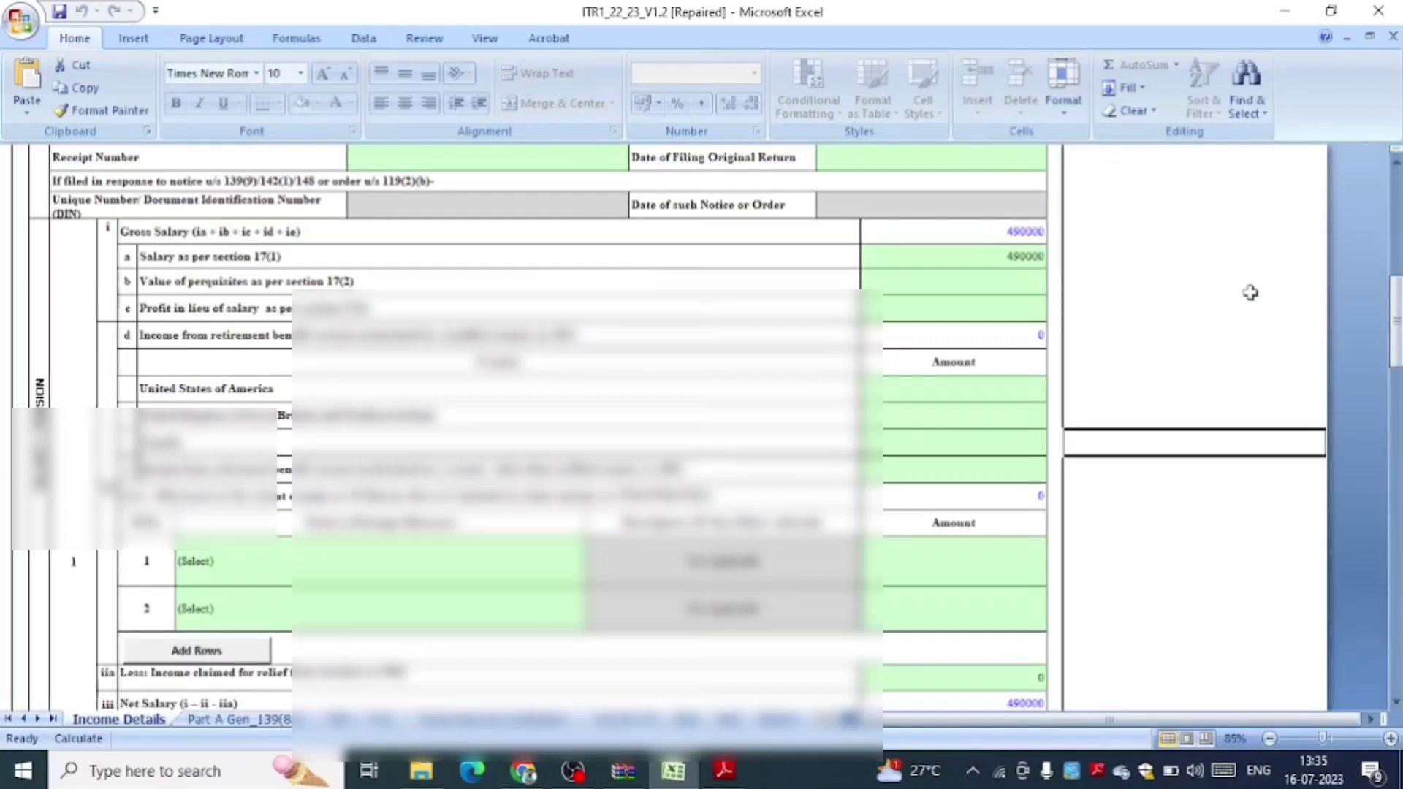
{"action": "left_click_drag", "start_coordinate": [1388, 331], "coordinate": [1372, 514]}
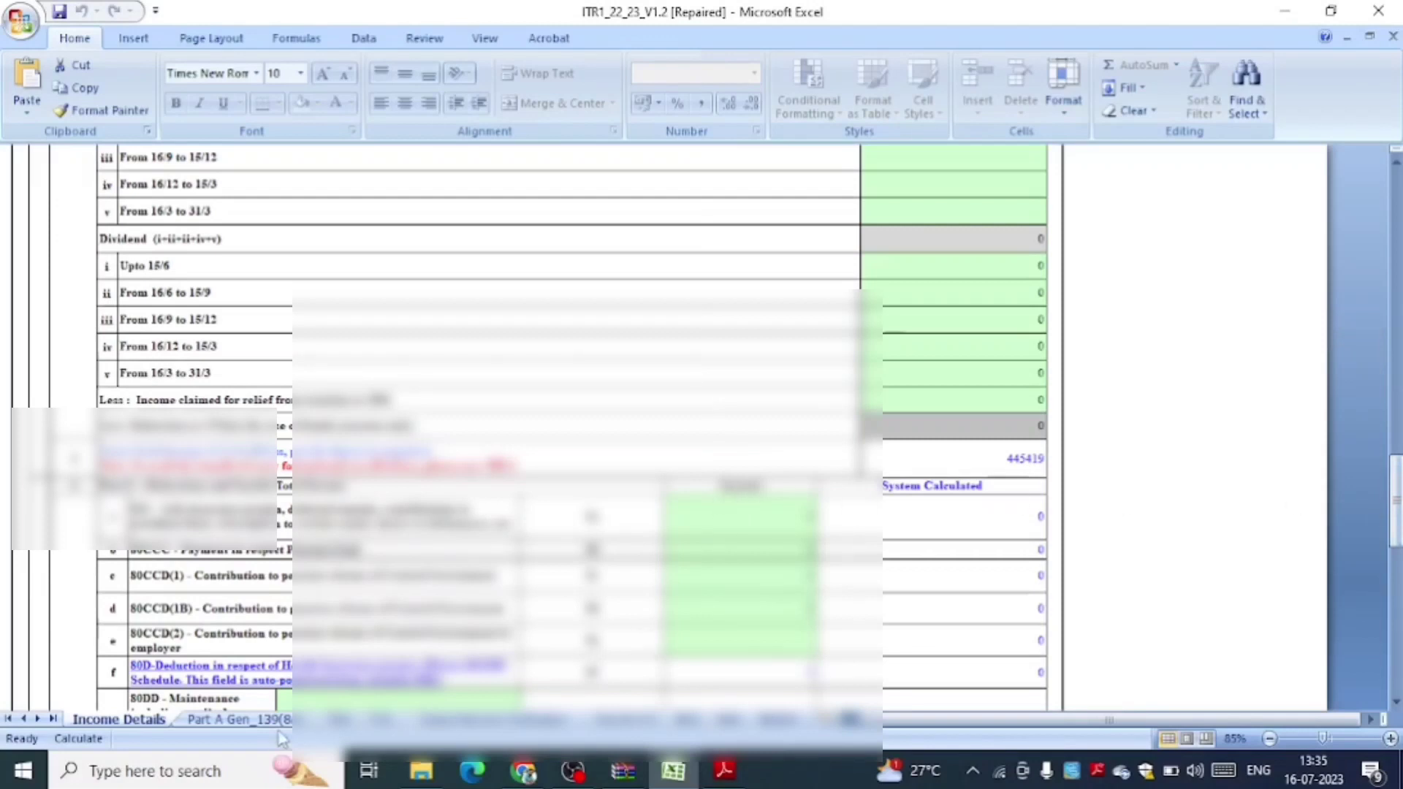
Start the payment for Amount Payable on the Taxes Paid and Verification sheet, acknowledge the alert, and open the Part B ATI sheet
{"action": "left_click", "coordinate": [497, 720]}
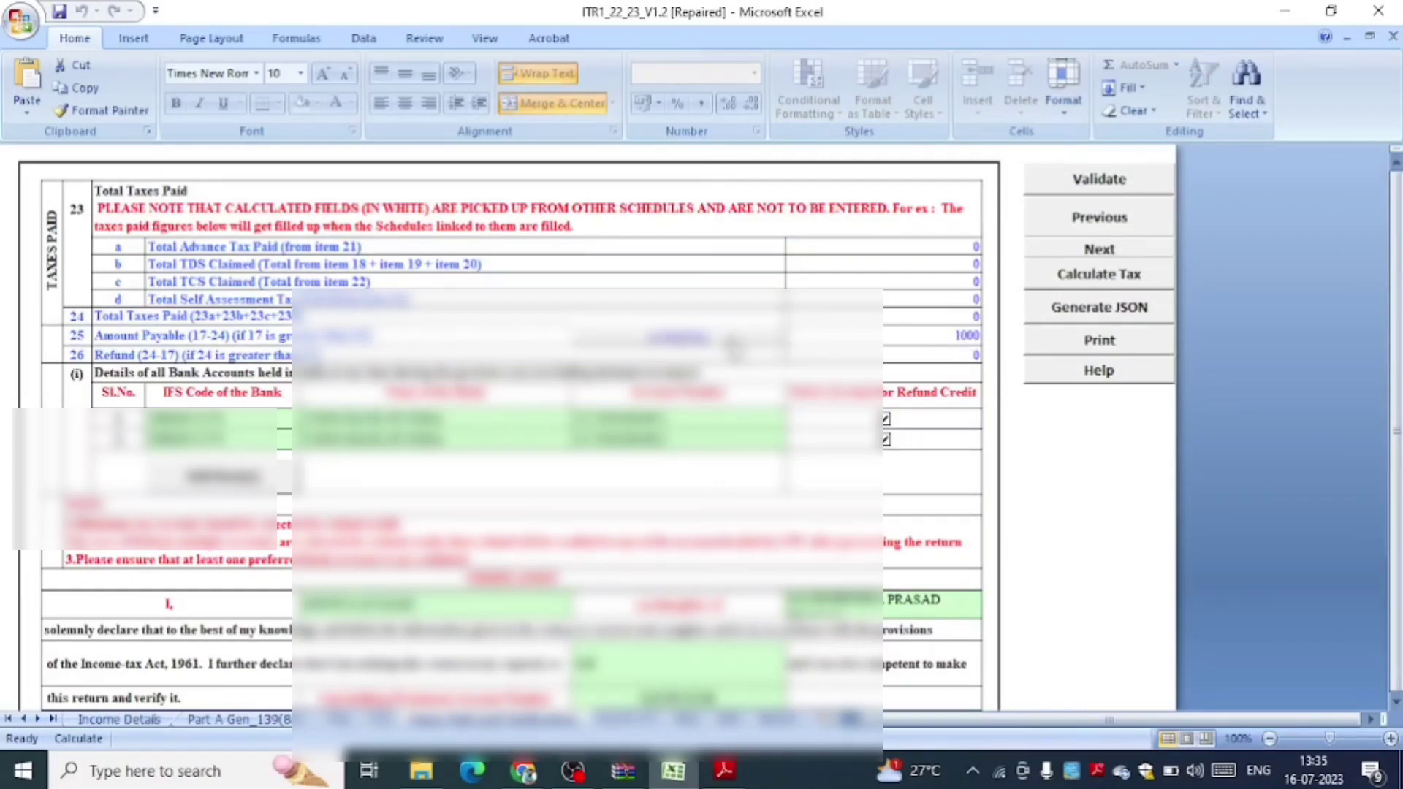
{"action": "left_click", "coordinate": [733, 348]}
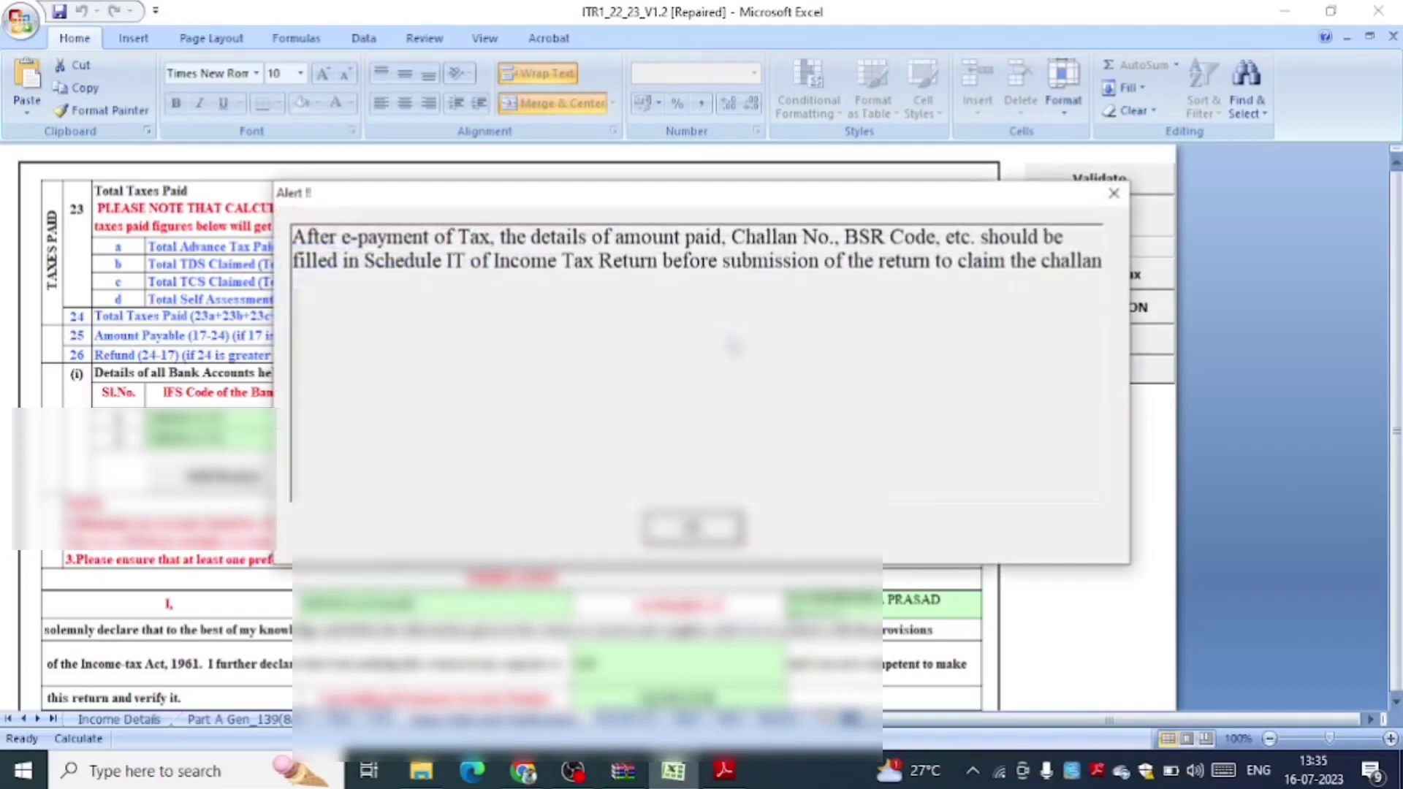
{"action": "left_click", "coordinate": [694, 529]}
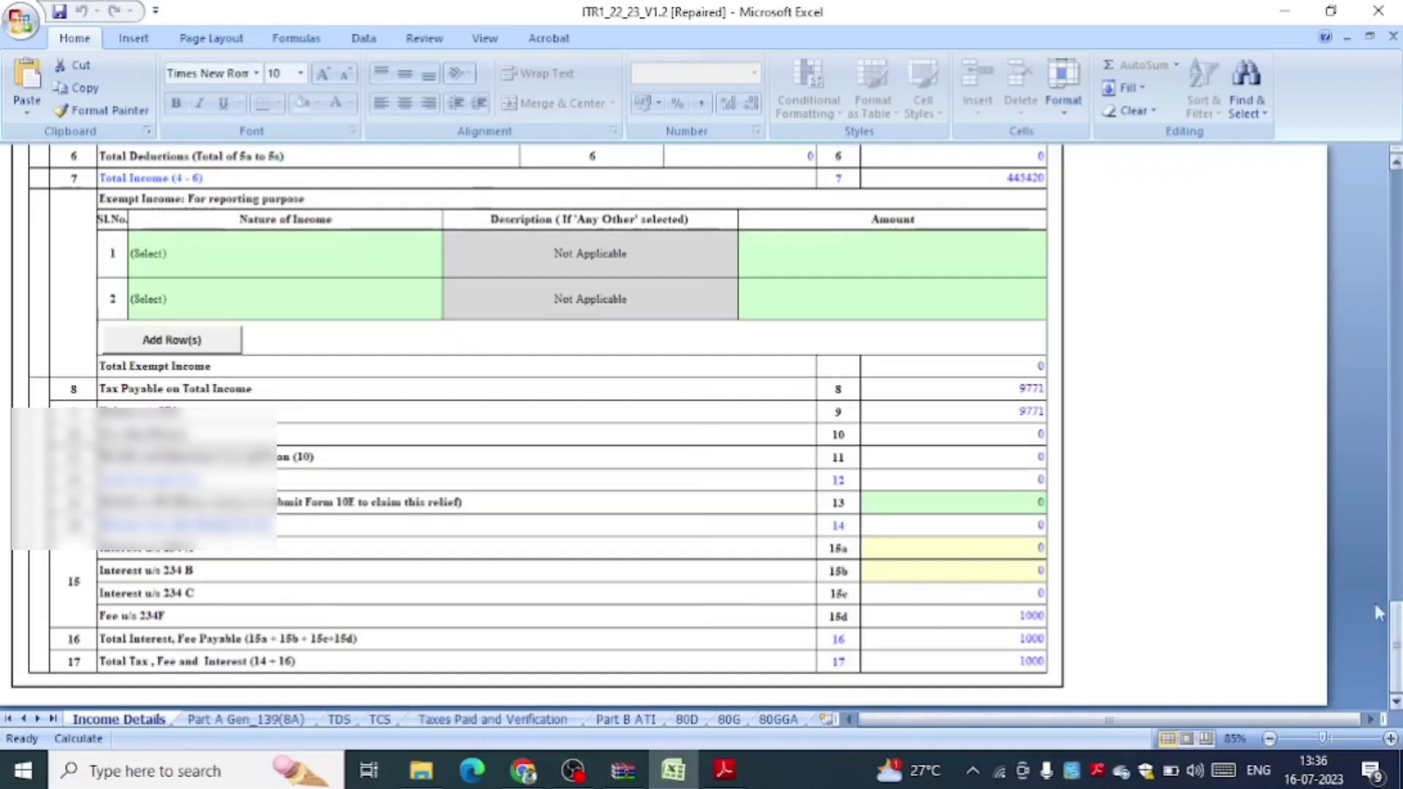
{"action": "left_click", "coordinate": [627, 719]}
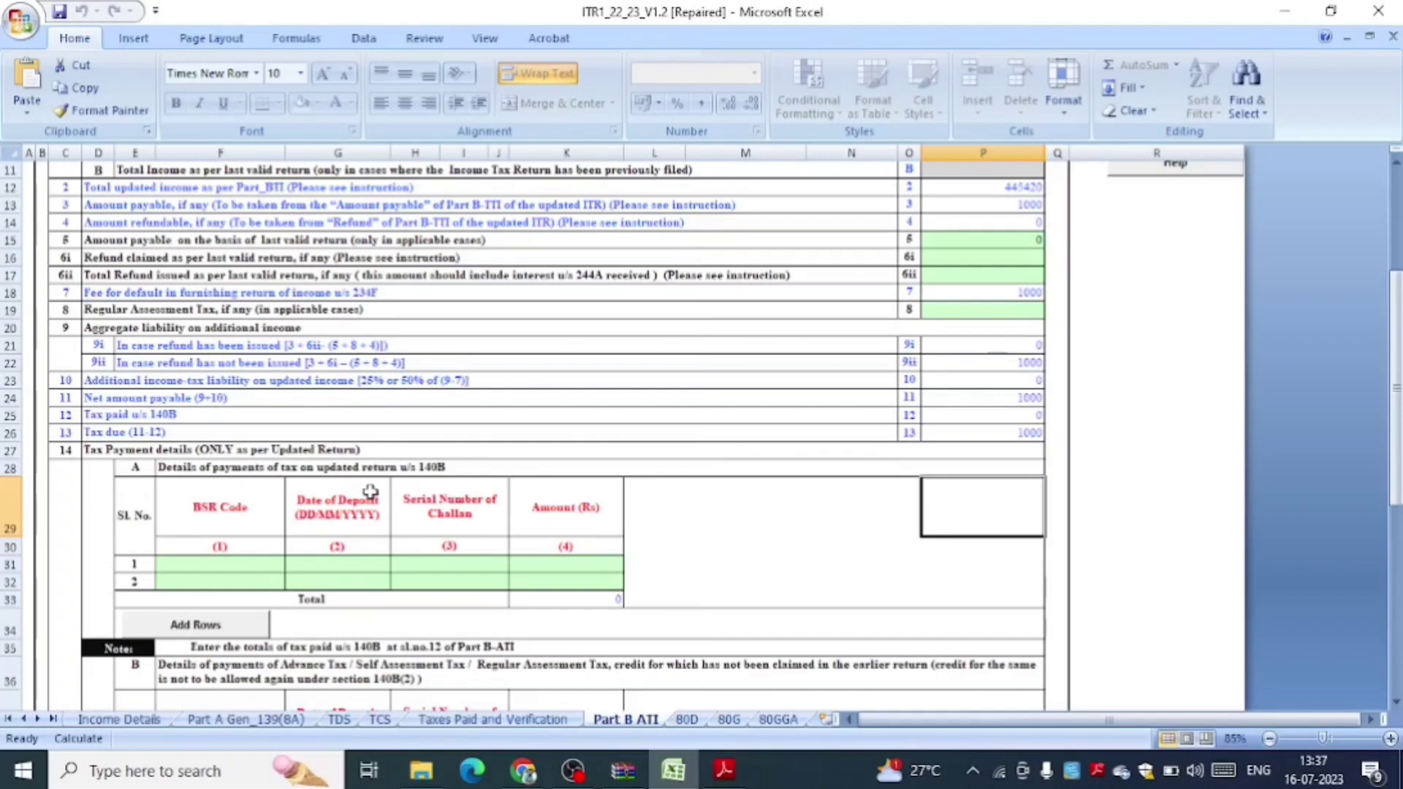
Switch to the e-Filing portal in Chrome and start an e-Pay Tax payment for assessment year 2022-23 under Self-Assessment Tax (300), continuing to the tax break-up
{"action": "key", "text": "alt+Tab"}
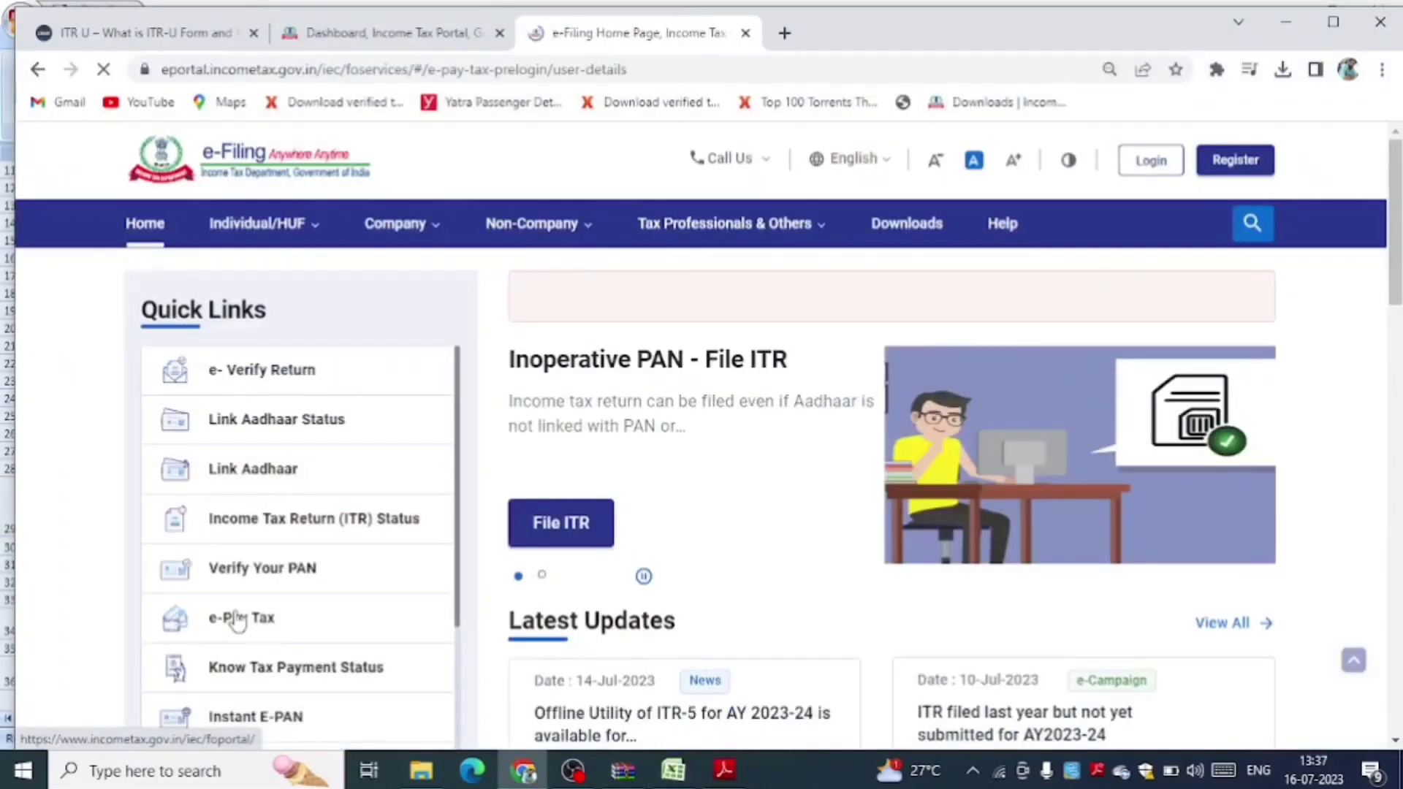
{"action": "left_click", "coordinate": [231, 618]}
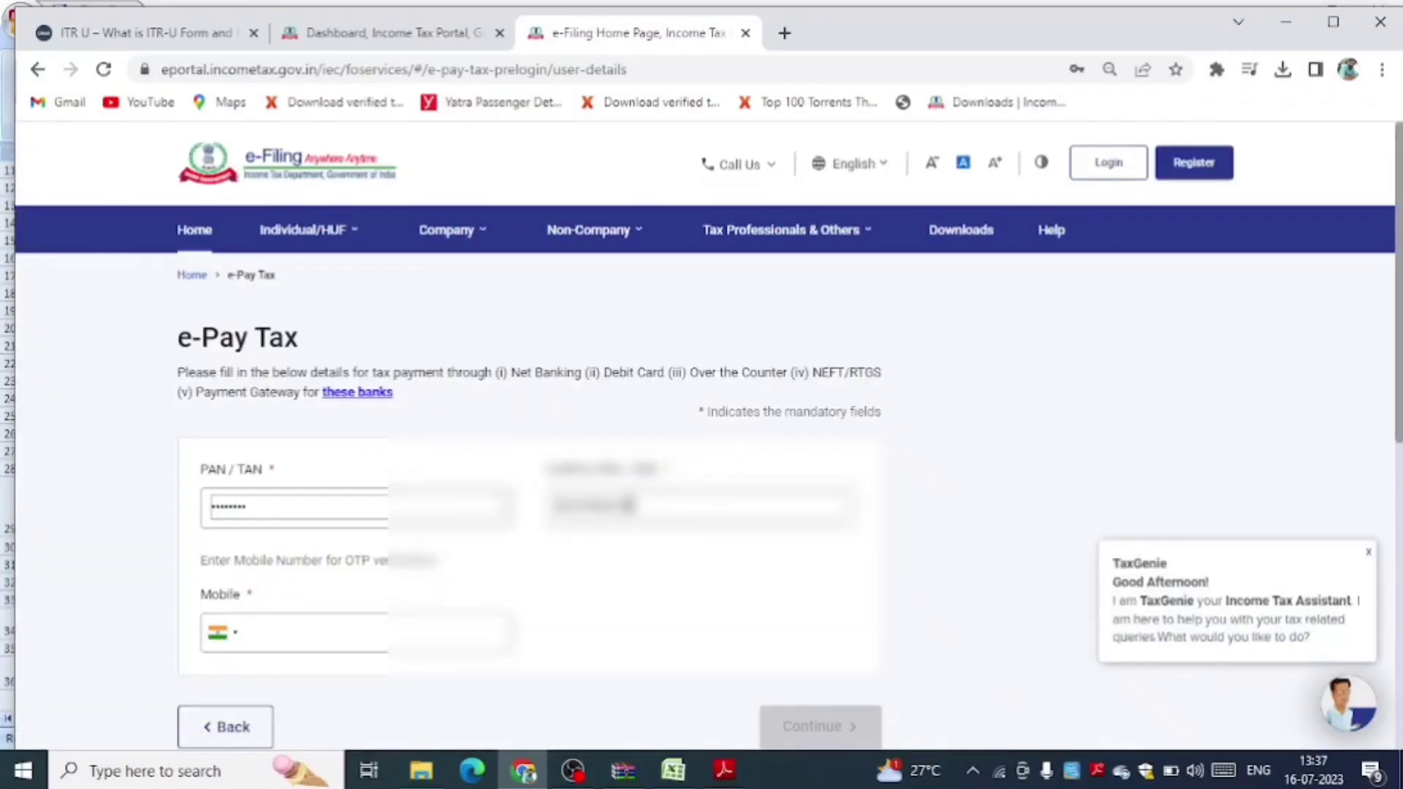
{"action": "left_click", "coordinate": [365, 630]}
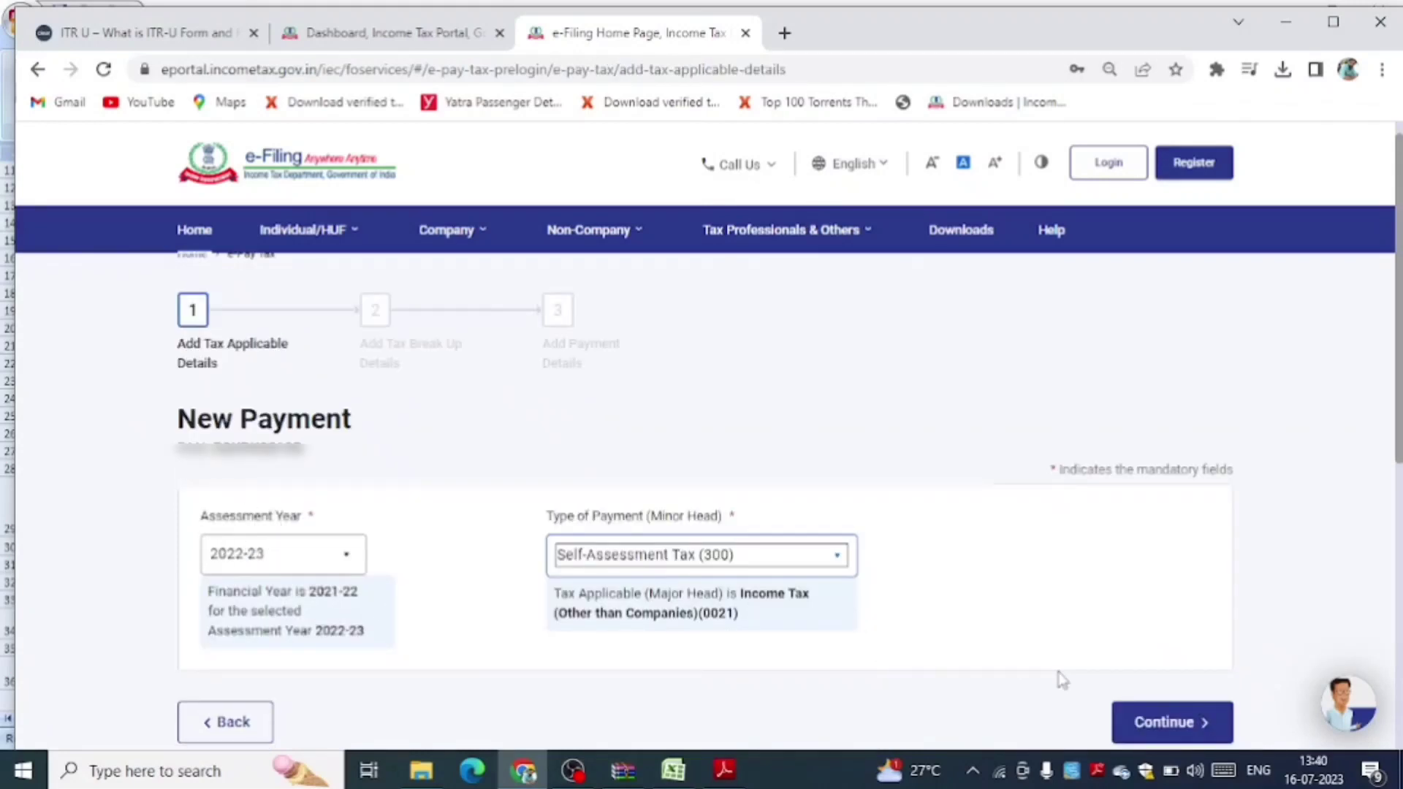
{"action": "left_click", "coordinate": [1153, 723]}
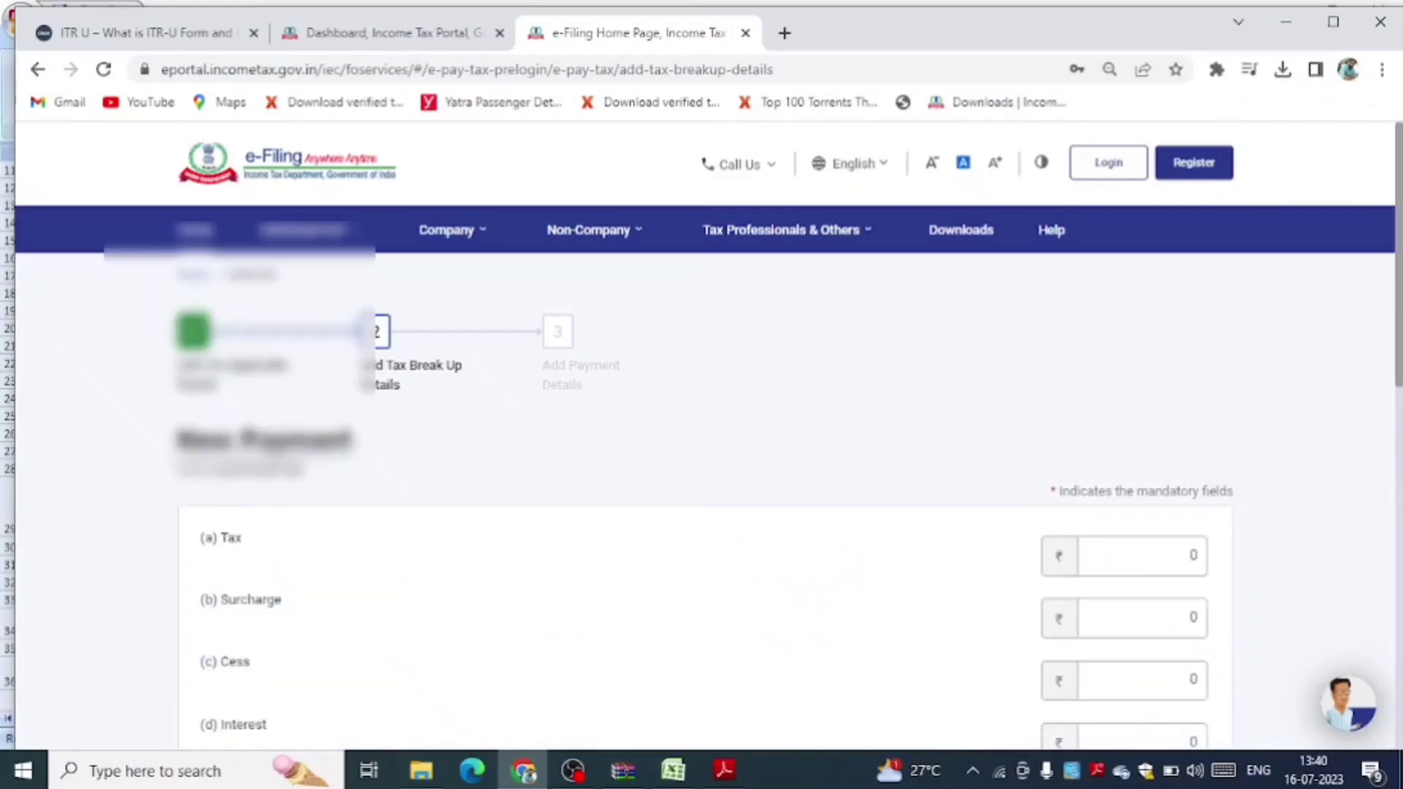
{"action": "scroll", "coordinate": [1389, 358], "scroll_direction": "down", "scroll_amount": 2}
{"action": "left_click_drag", "start_coordinate": [1395, 395], "coordinate": [1390, 429]}
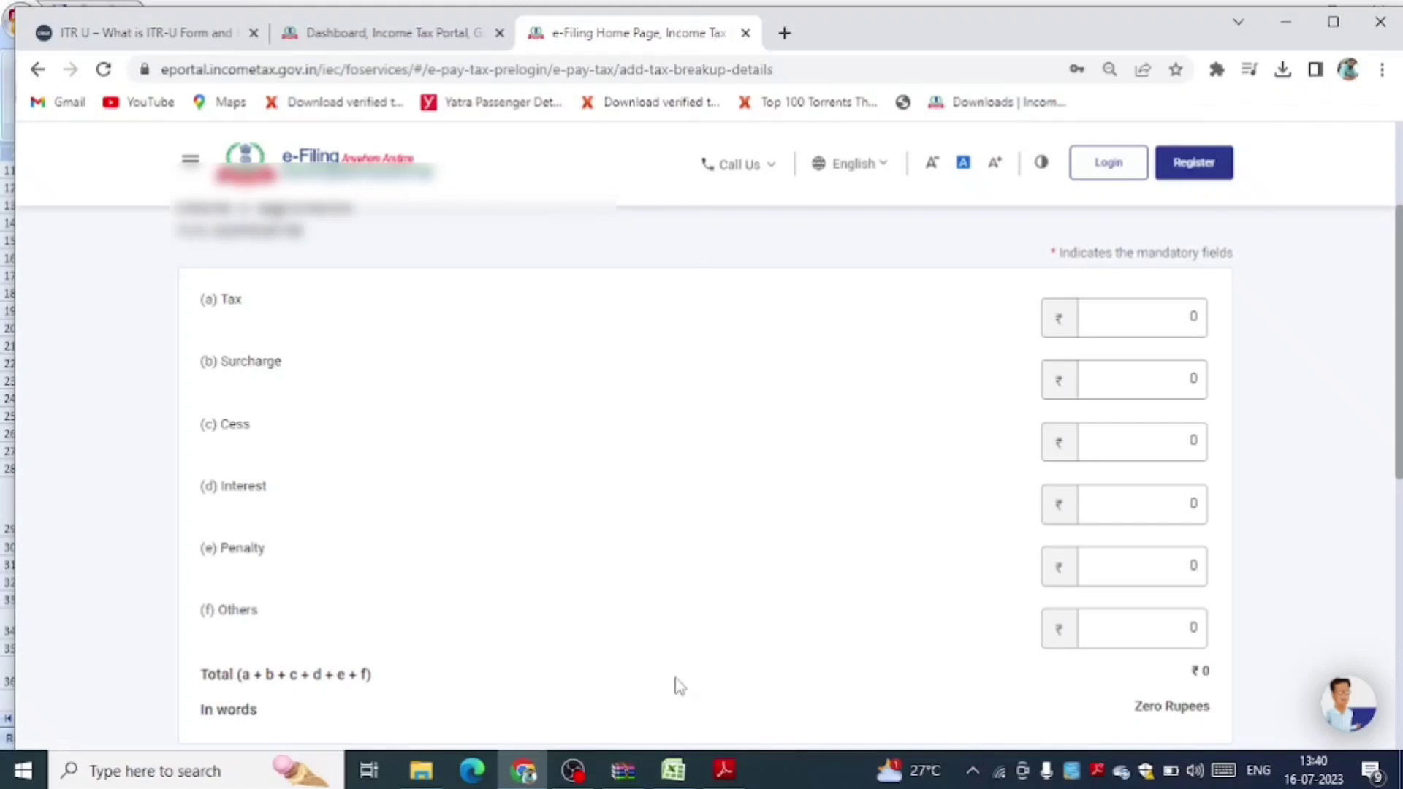
Return to the ITR-1 workbook in Excel, acknowledge the JSON alert, and save the return as JSON from the SUMMARY sheet
{"action": "left_click", "coordinate": [673, 771]}
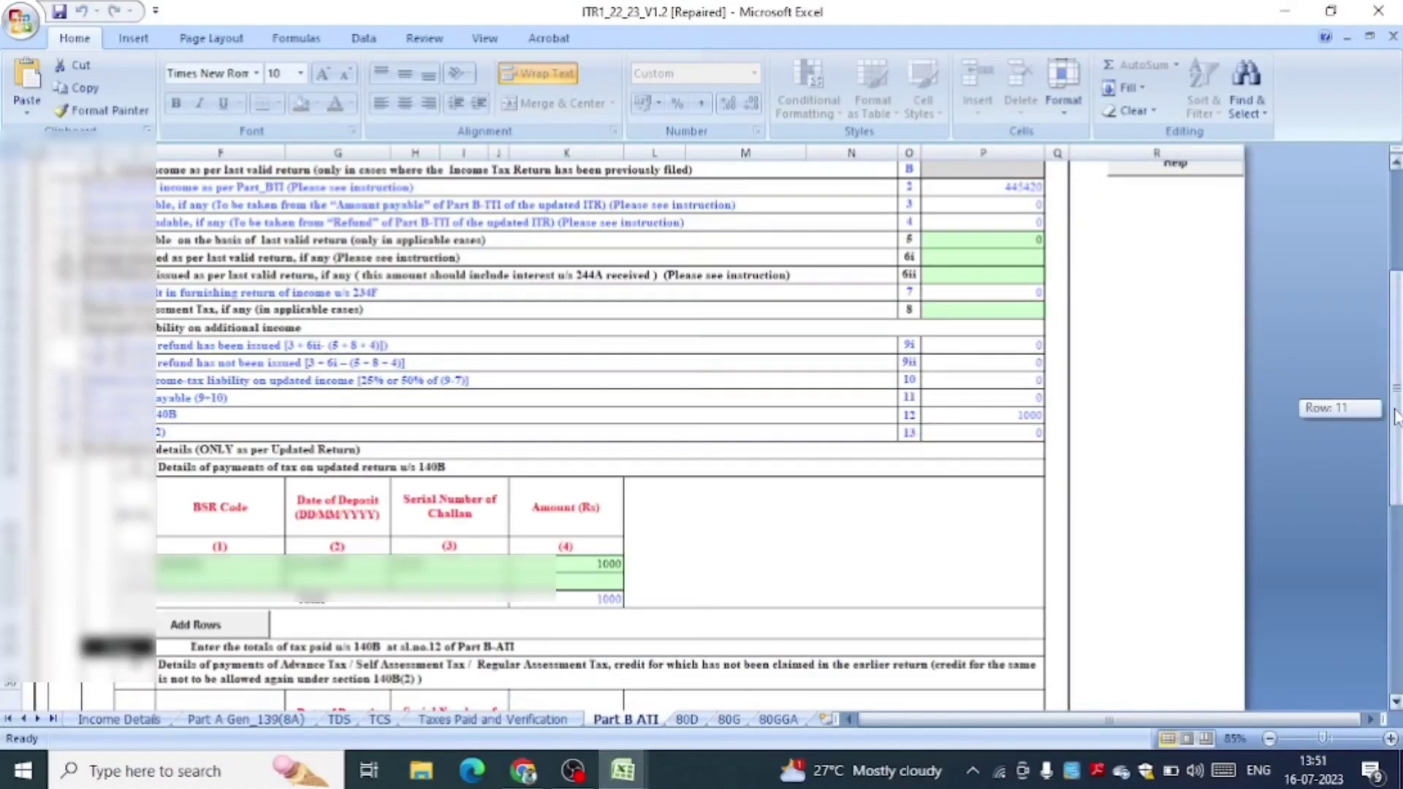
{"action": "left_click", "coordinate": [1342, 410]}
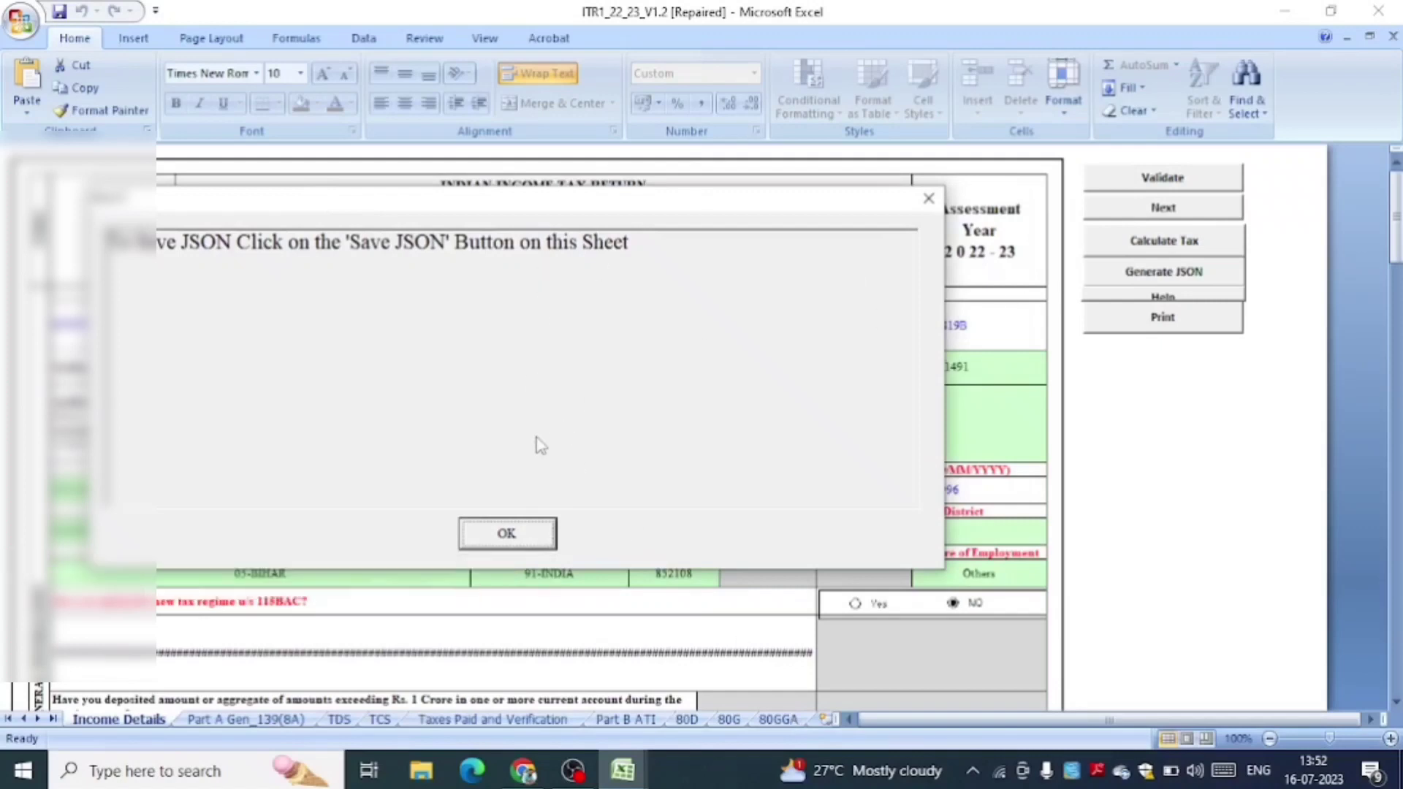
{"action": "left_click", "coordinate": [507, 545]}
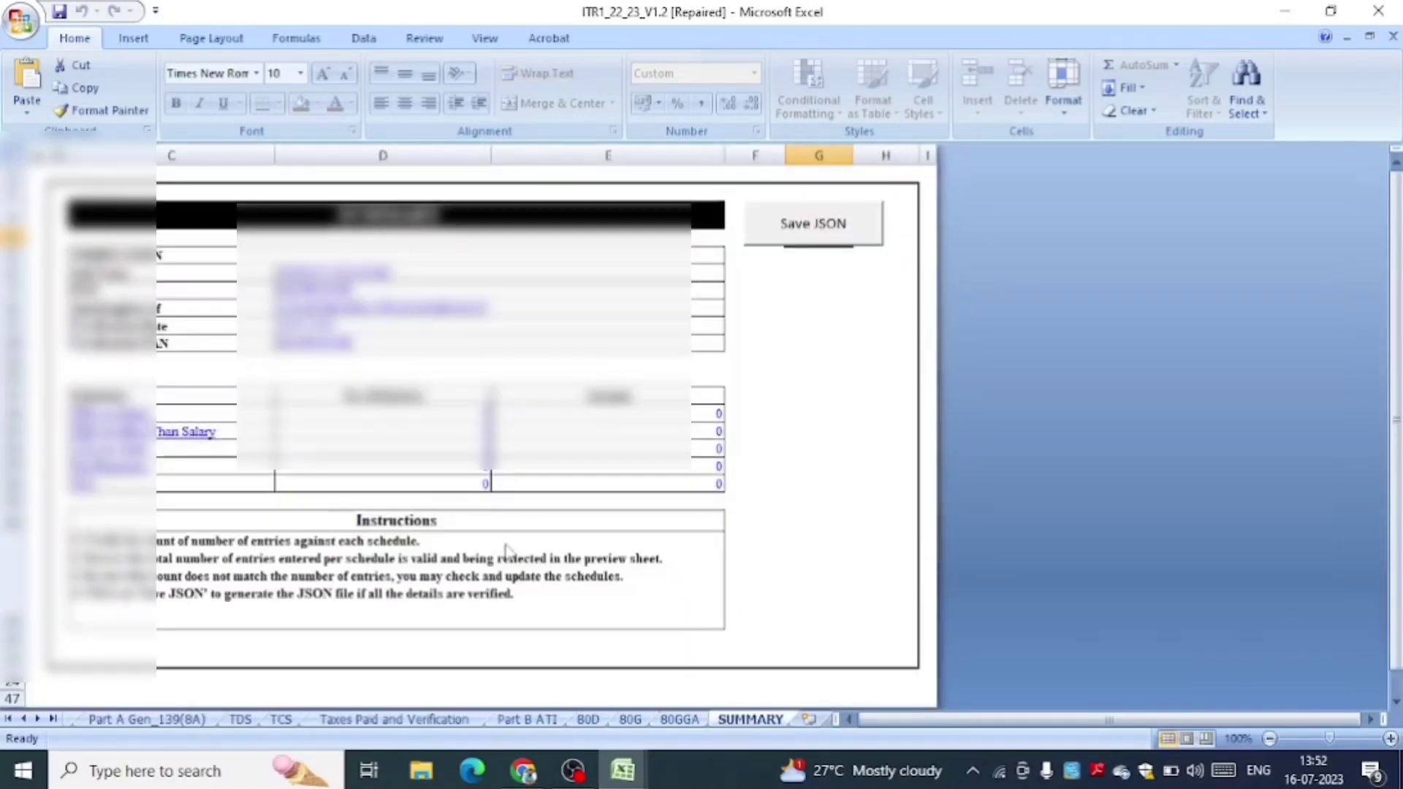
{"action": "left_click", "coordinate": [800, 232]}
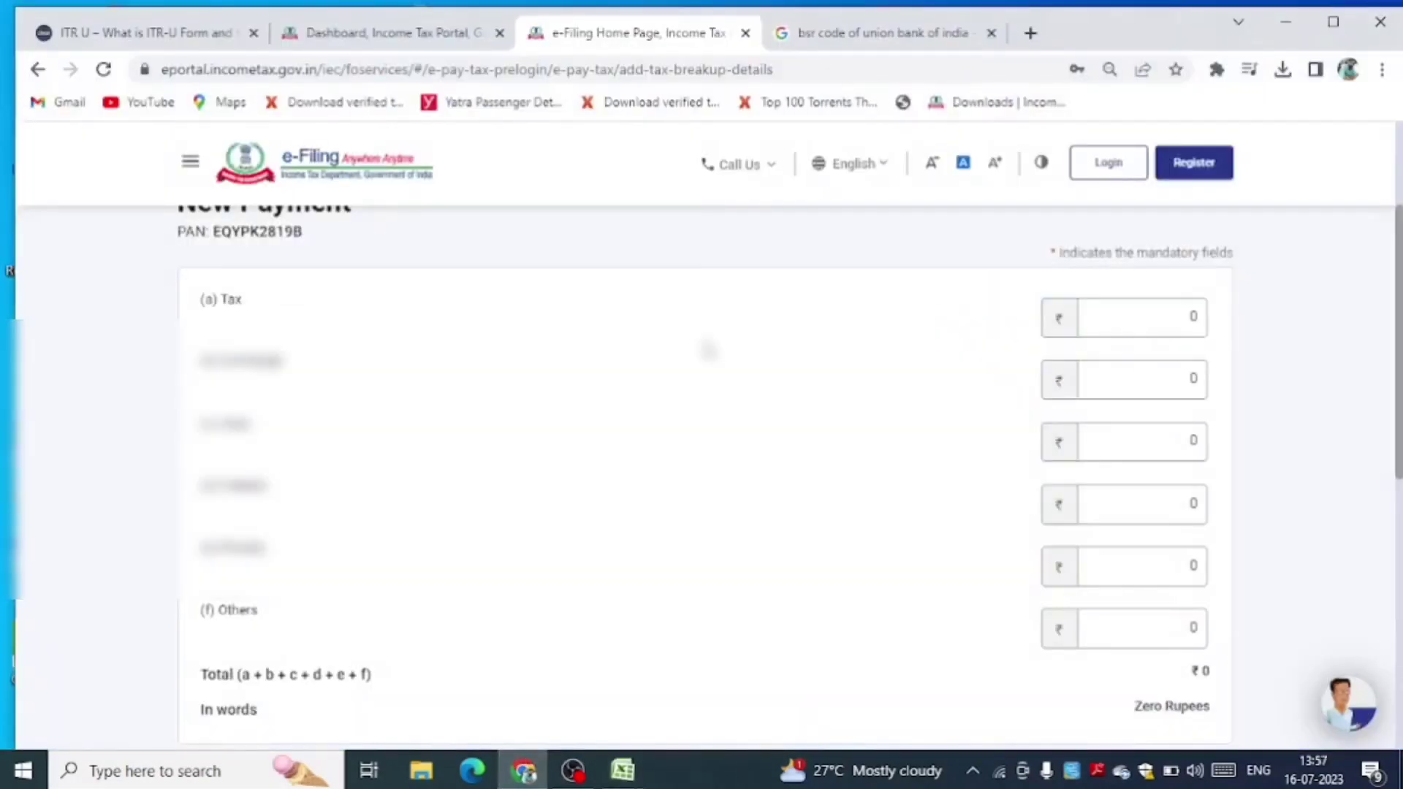
Open the File Income Tax Return page on the logged-in portal in Chrome and select assessment year 2022-23
{"action": "left_click", "coordinate": [363, 36]}
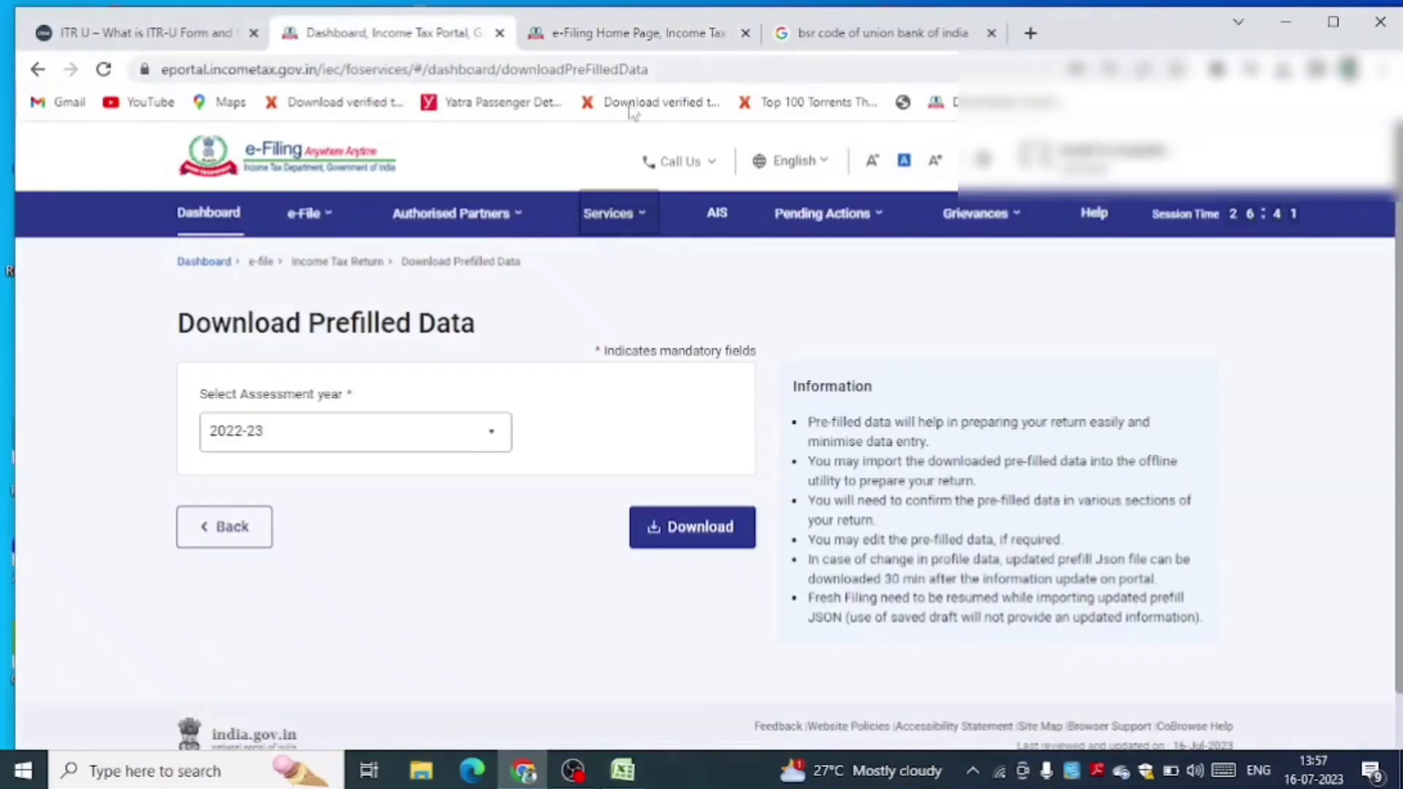
{"action": "mouse_move", "coordinate": [292, 219]}
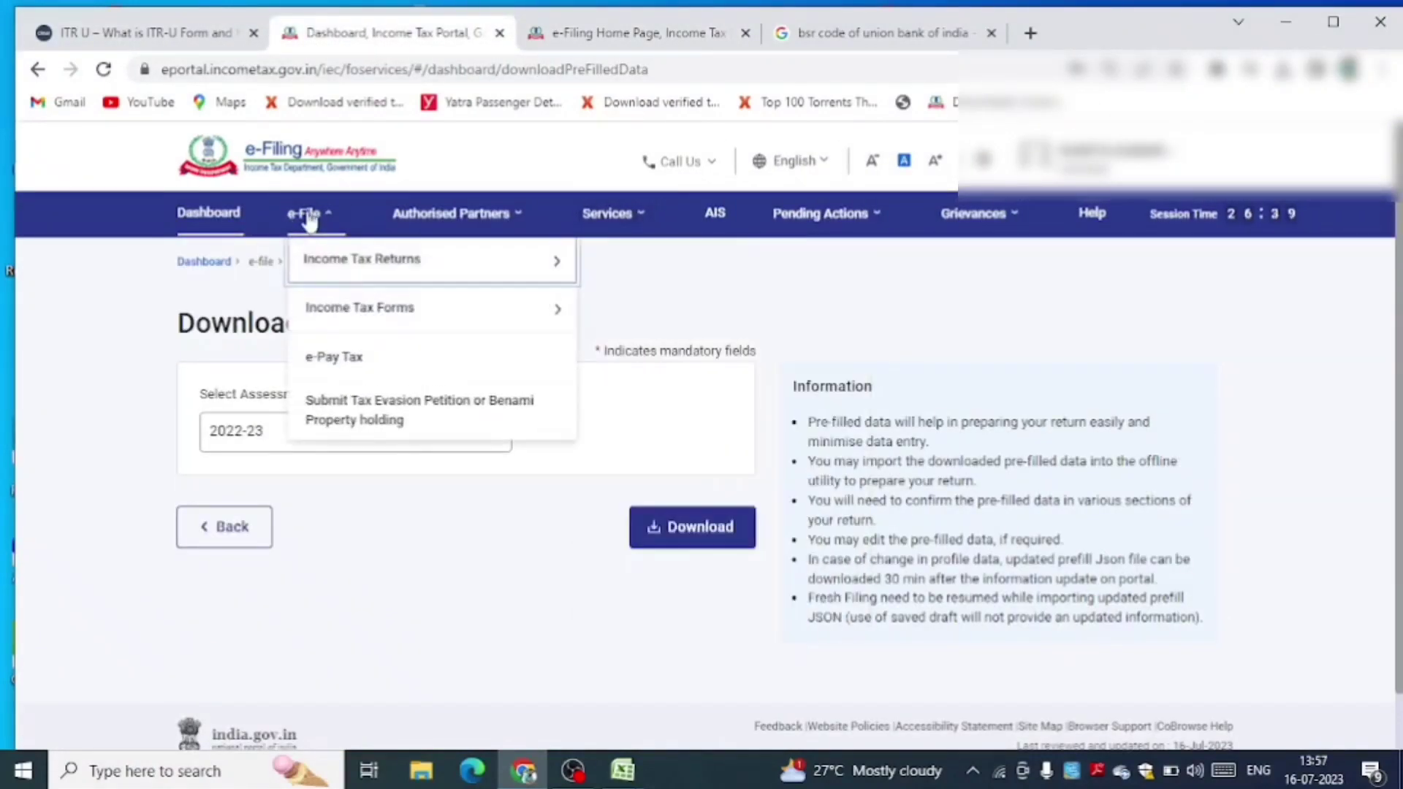
{"action": "mouse_move", "coordinate": [380, 259]}
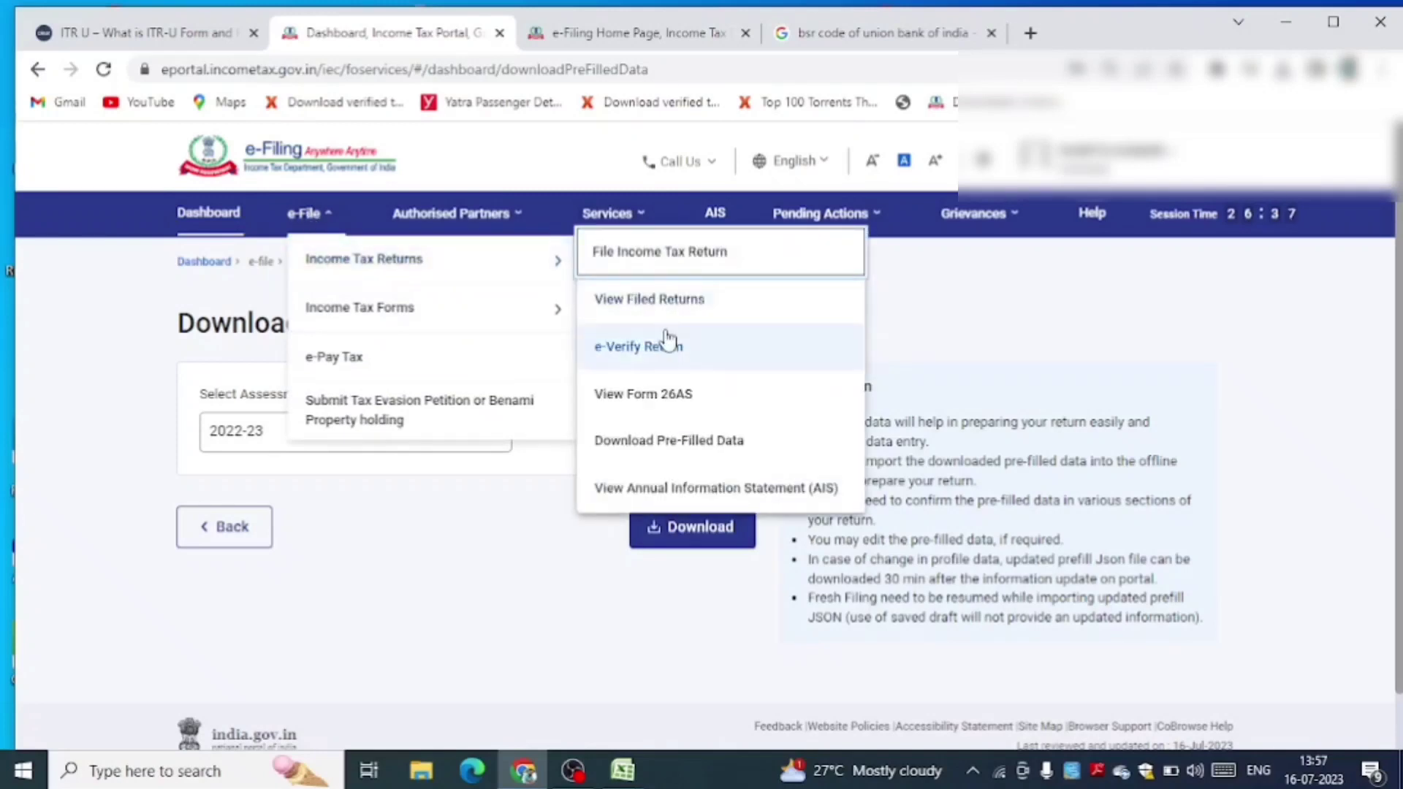
{"action": "left_click", "coordinate": [673, 252]}
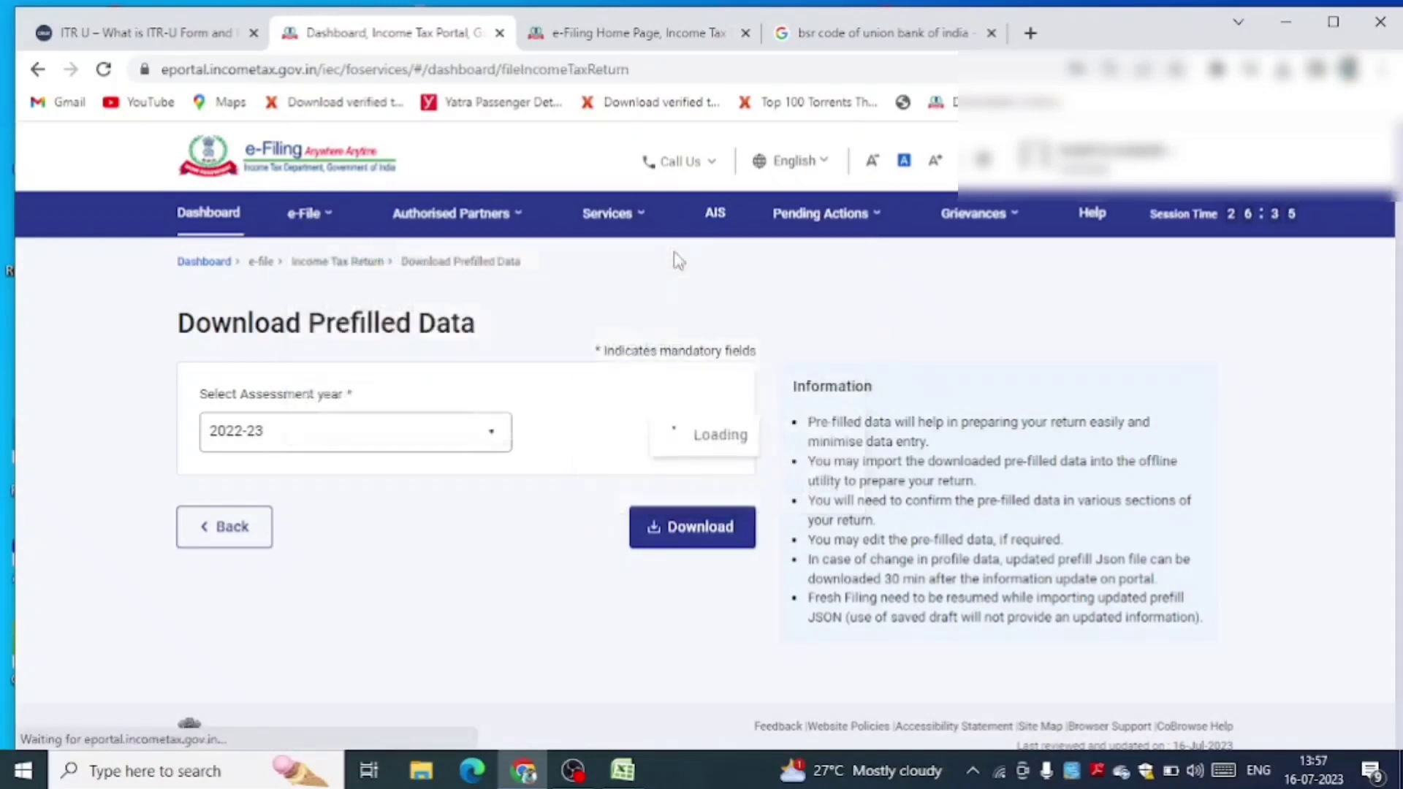
{"action": "left_click", "coordinate": [374, 439]}
{"action": "left_click", "coordinate": [290, 561]}
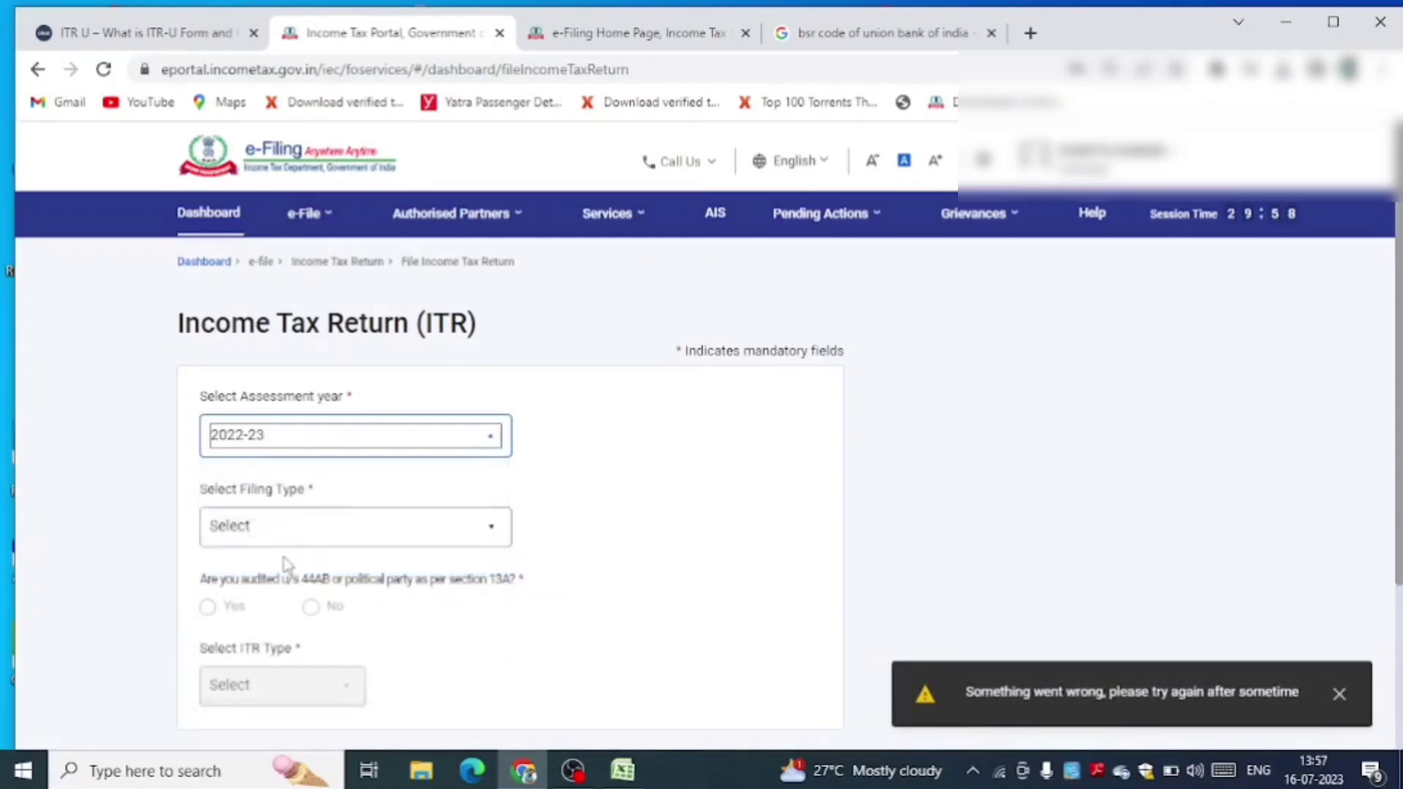
Set the filing type to 139(8A) - Updated Return, the audit question to No and the ITR type to ITR-1, and confirm the eligibility conditions
{"action": "left_click", "coordinate": [283, 528]}
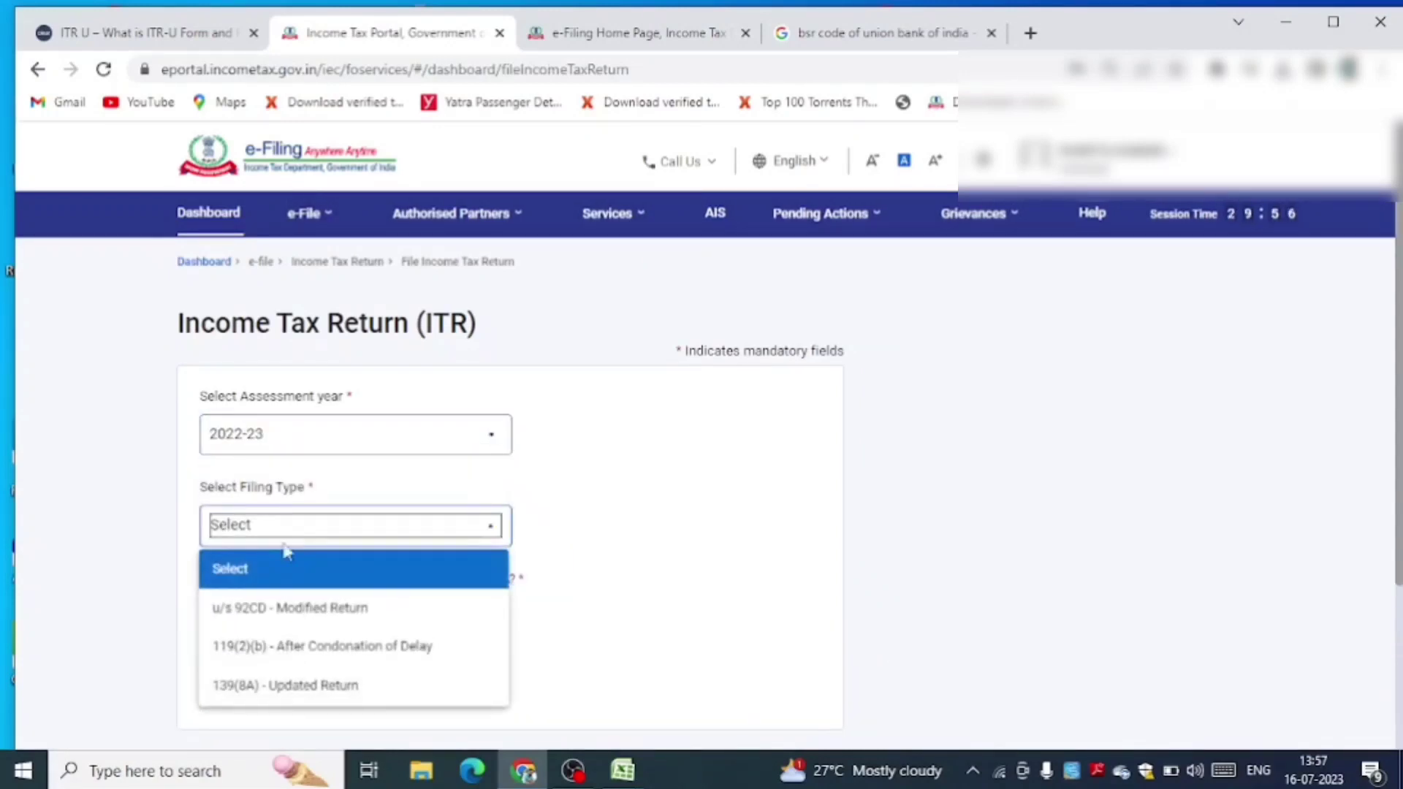
{"action": "left_click", "coordinate": [276, 688]}
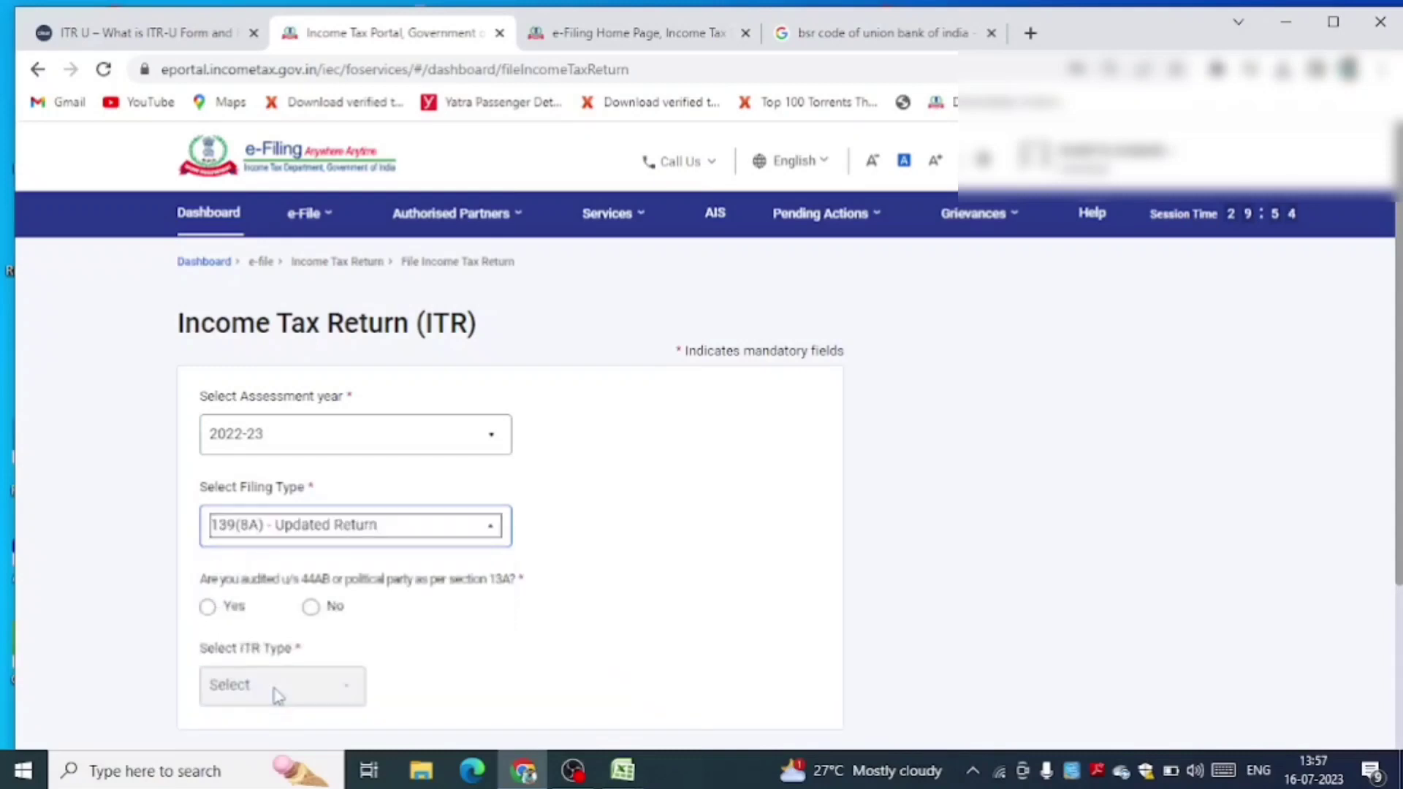
{"action": "left_click", "coordinate": [310, 607]}
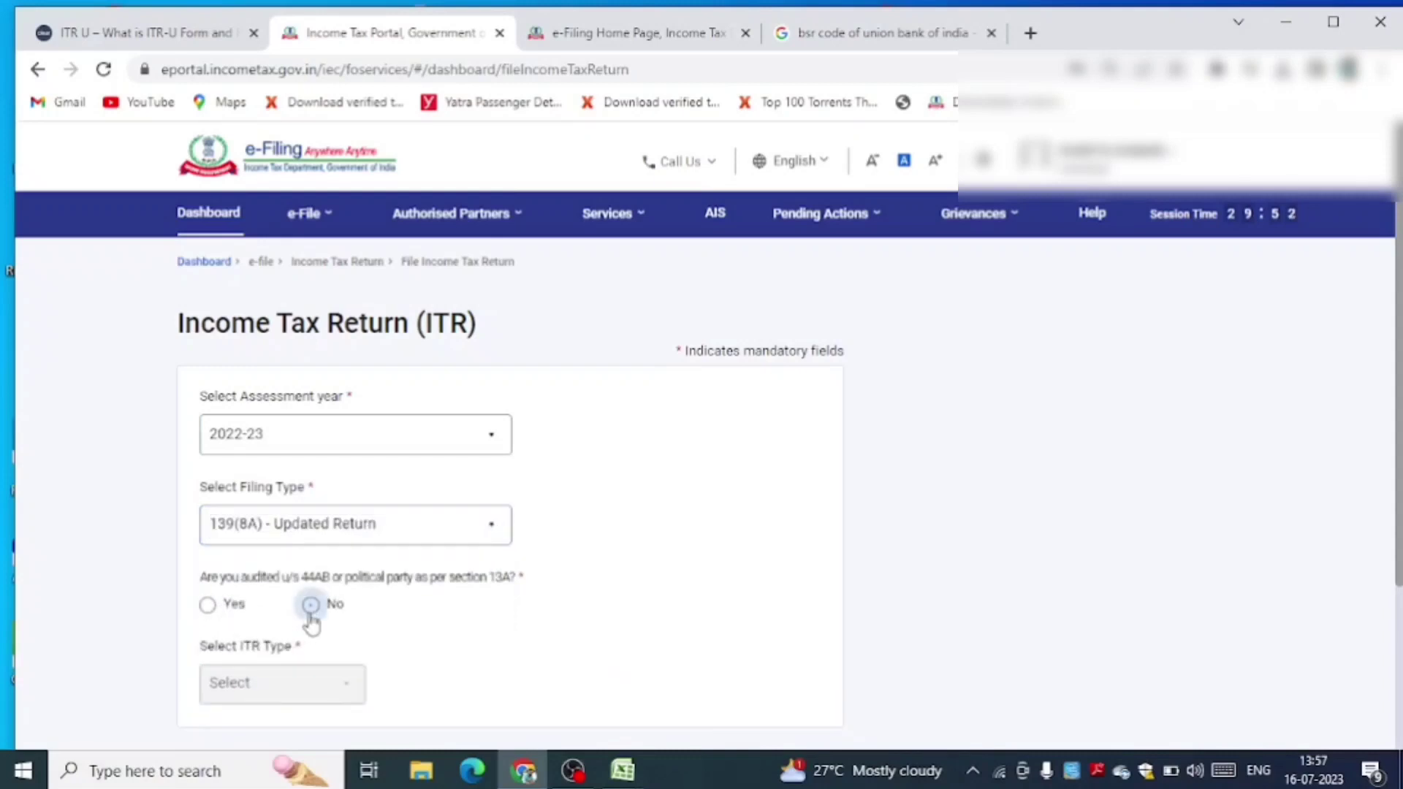
{"action": "left_click", "coordinate": [294, 687]}
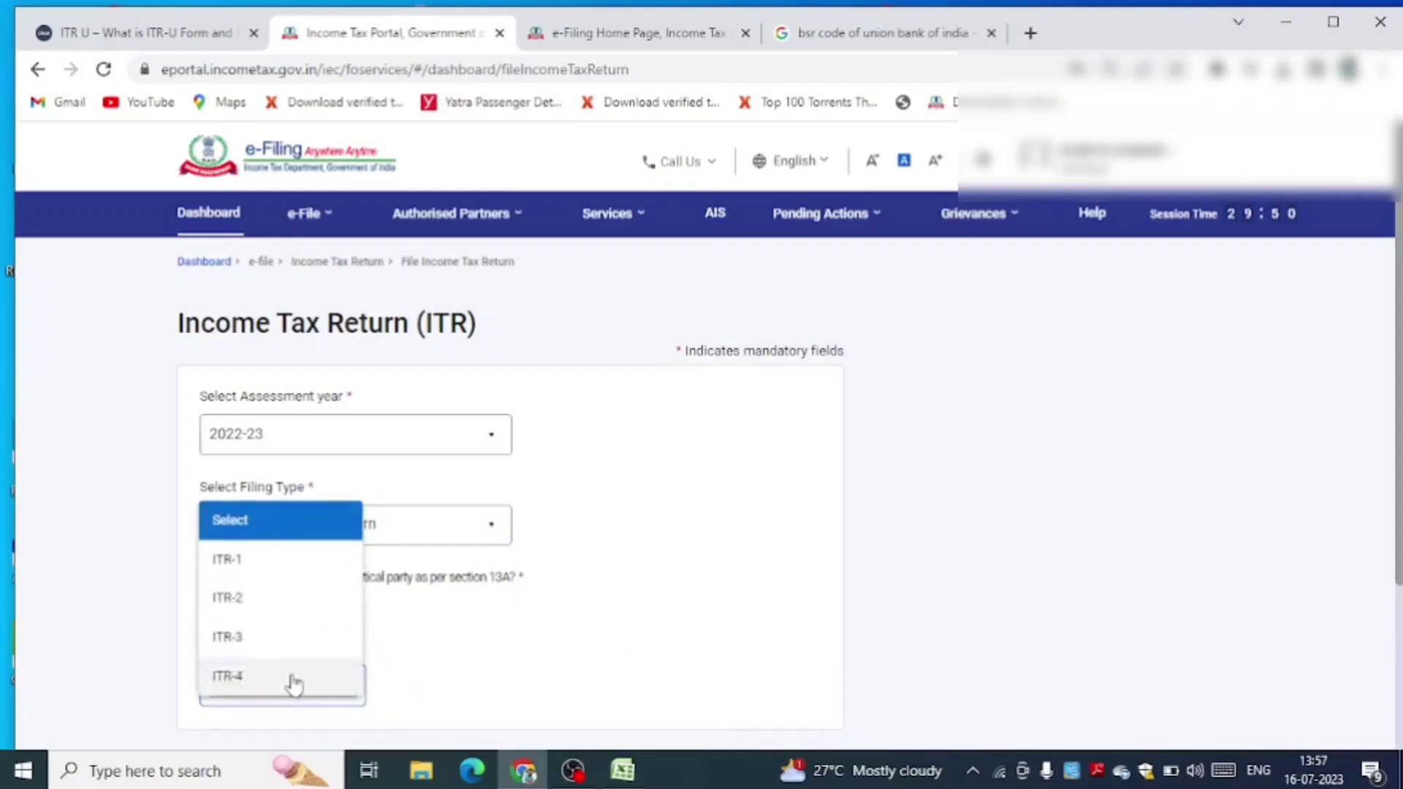
{"action": "left_click", "coordinate": [280, 564]}
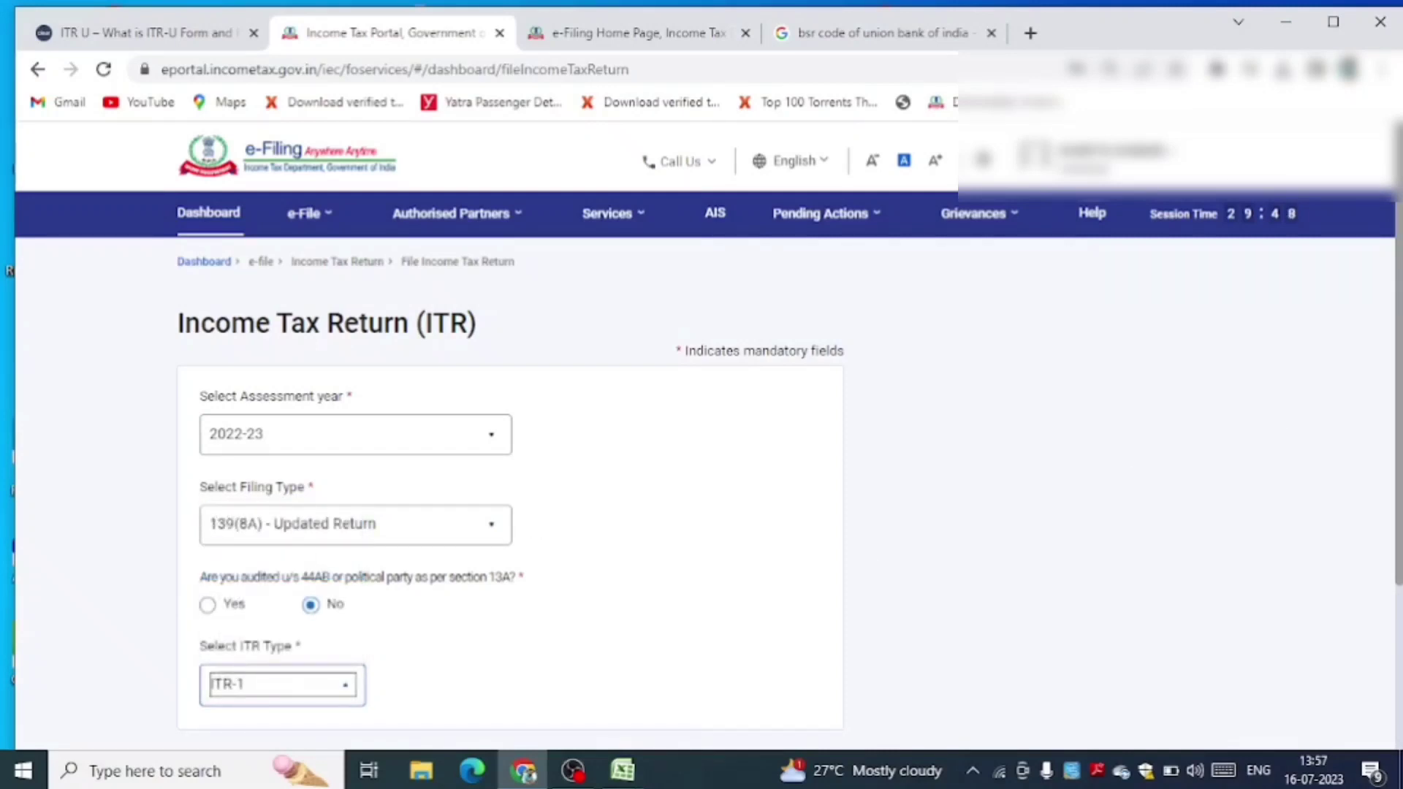
{"action": "scroll", "coordinate": [737, 480], "scroll_direction": "down", "scroll_amount": 3}
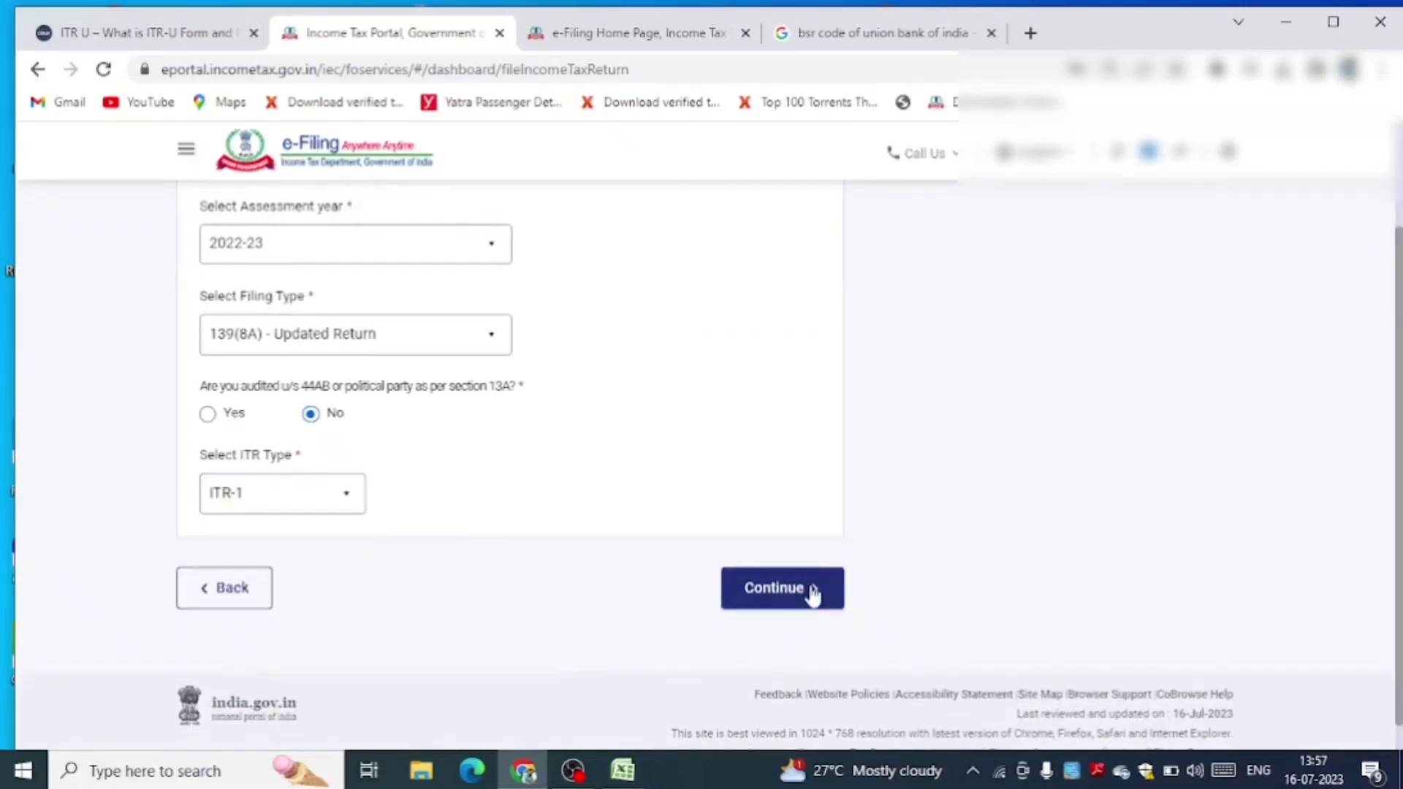
{"action": "left_click", "coordinate": [814, 595]}
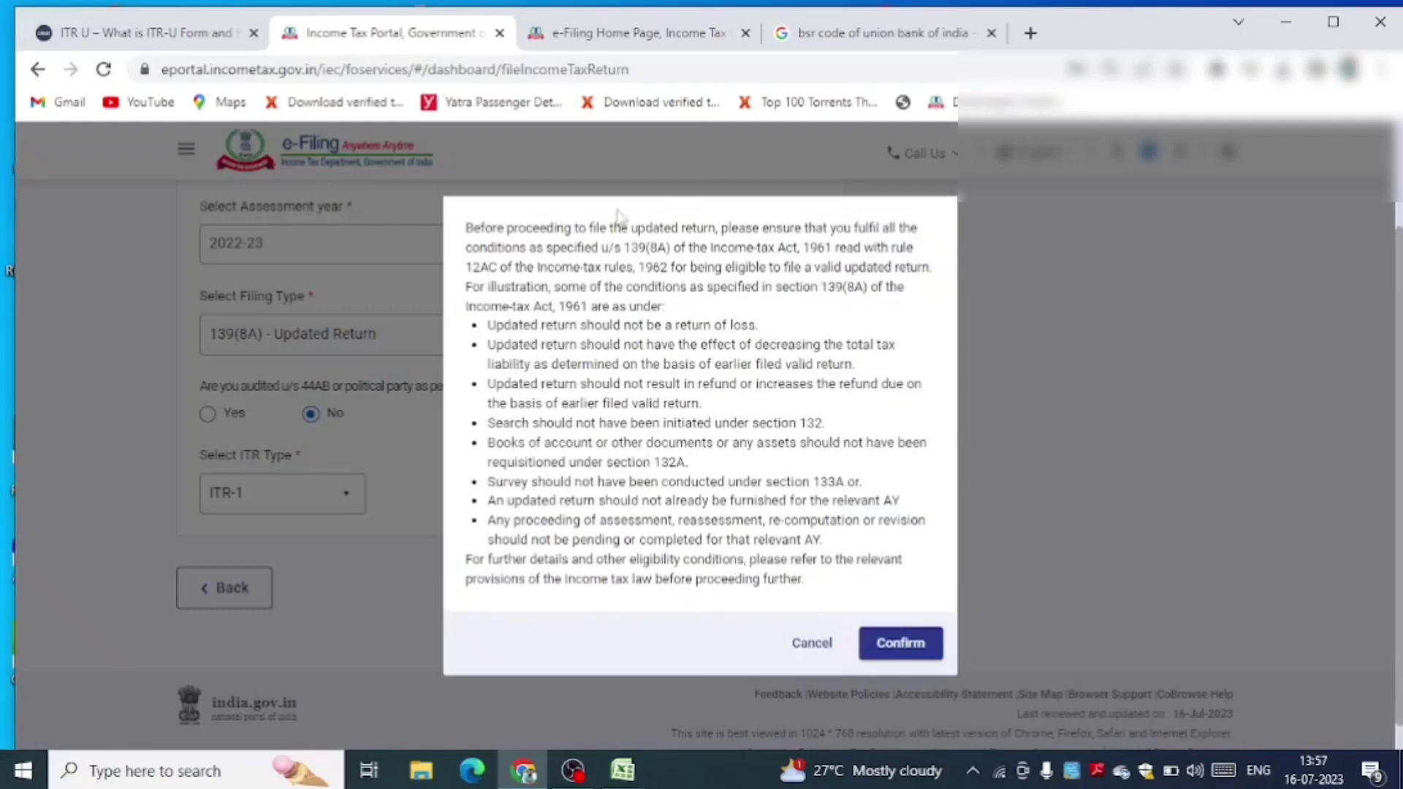
{"action": "left_click", "coordinate": [917, 644]}
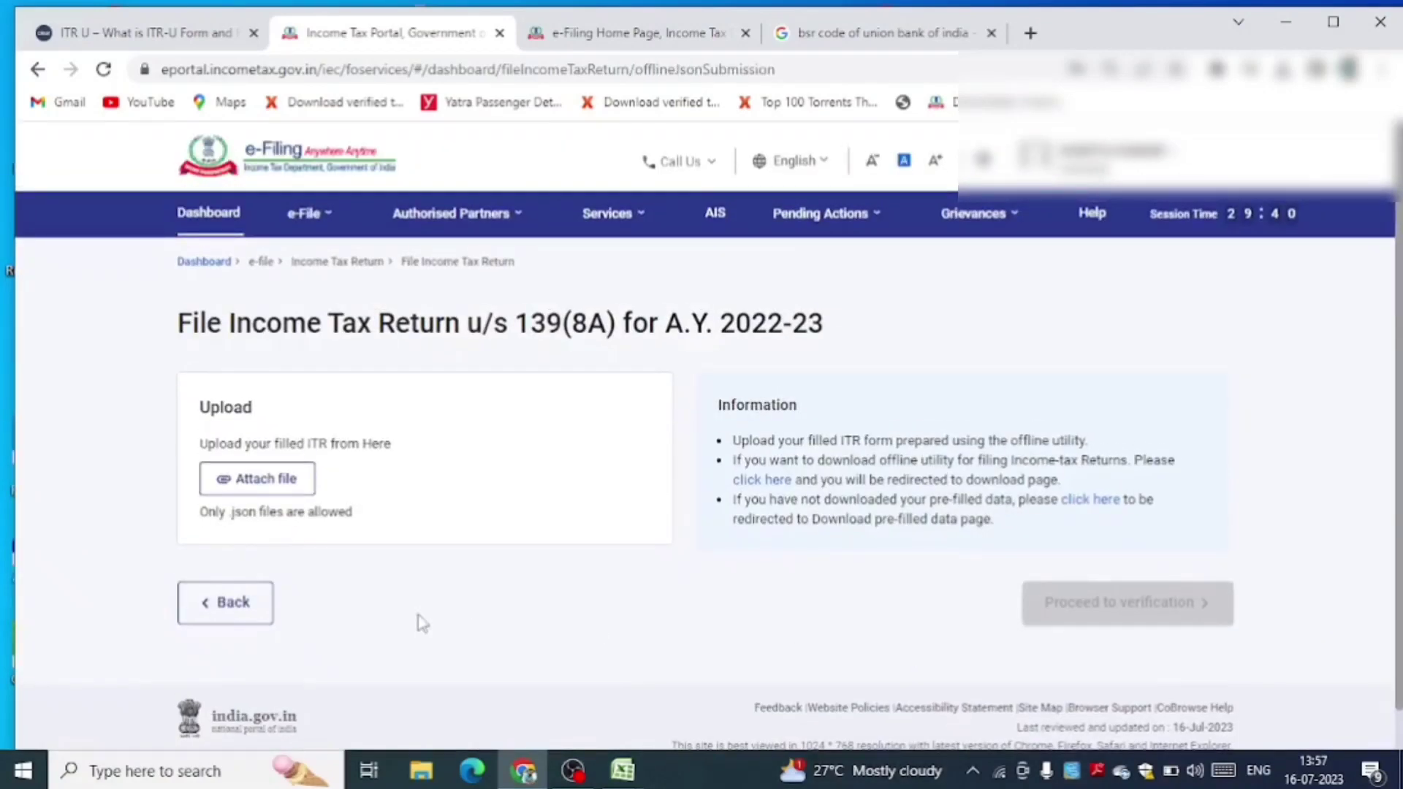
Attach the saved return JSON from the Downloads folder to the 139(8A) return for A.Y. 2022-23
{"action": "left_click", "coordinate": [238, 488]}
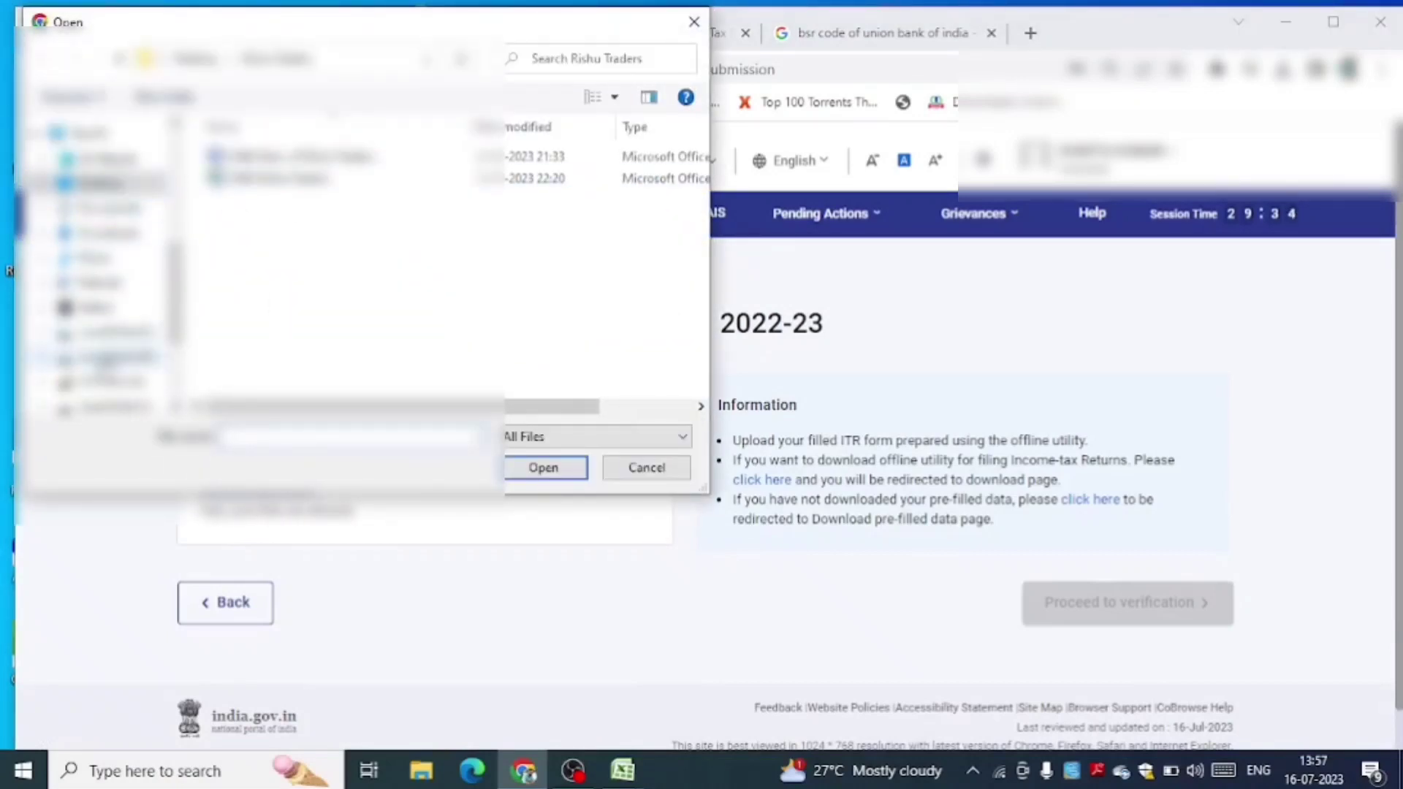
{"action": "left_click", "coordinate": [109, 233]}
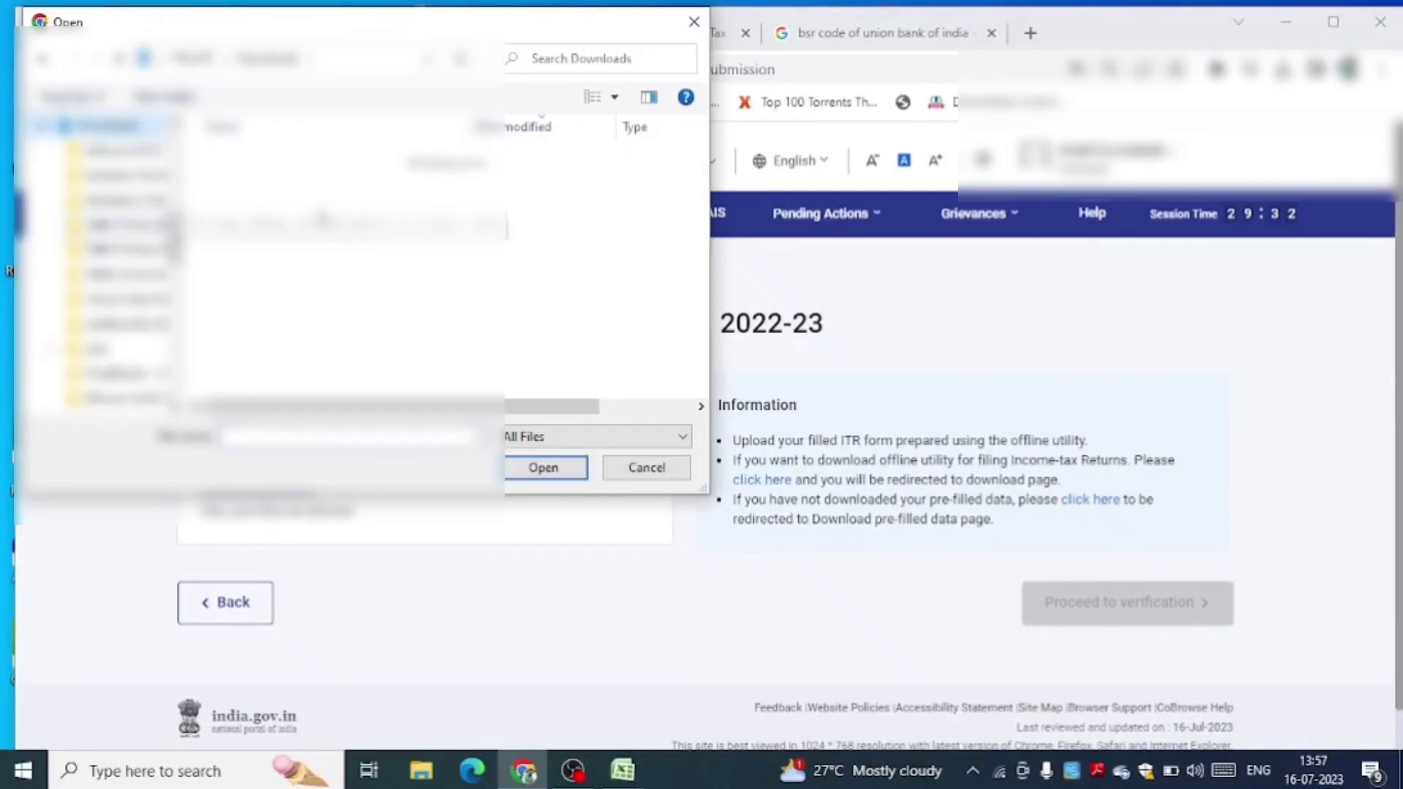
{"action": "double_click", "coordinate": [251, 204]}
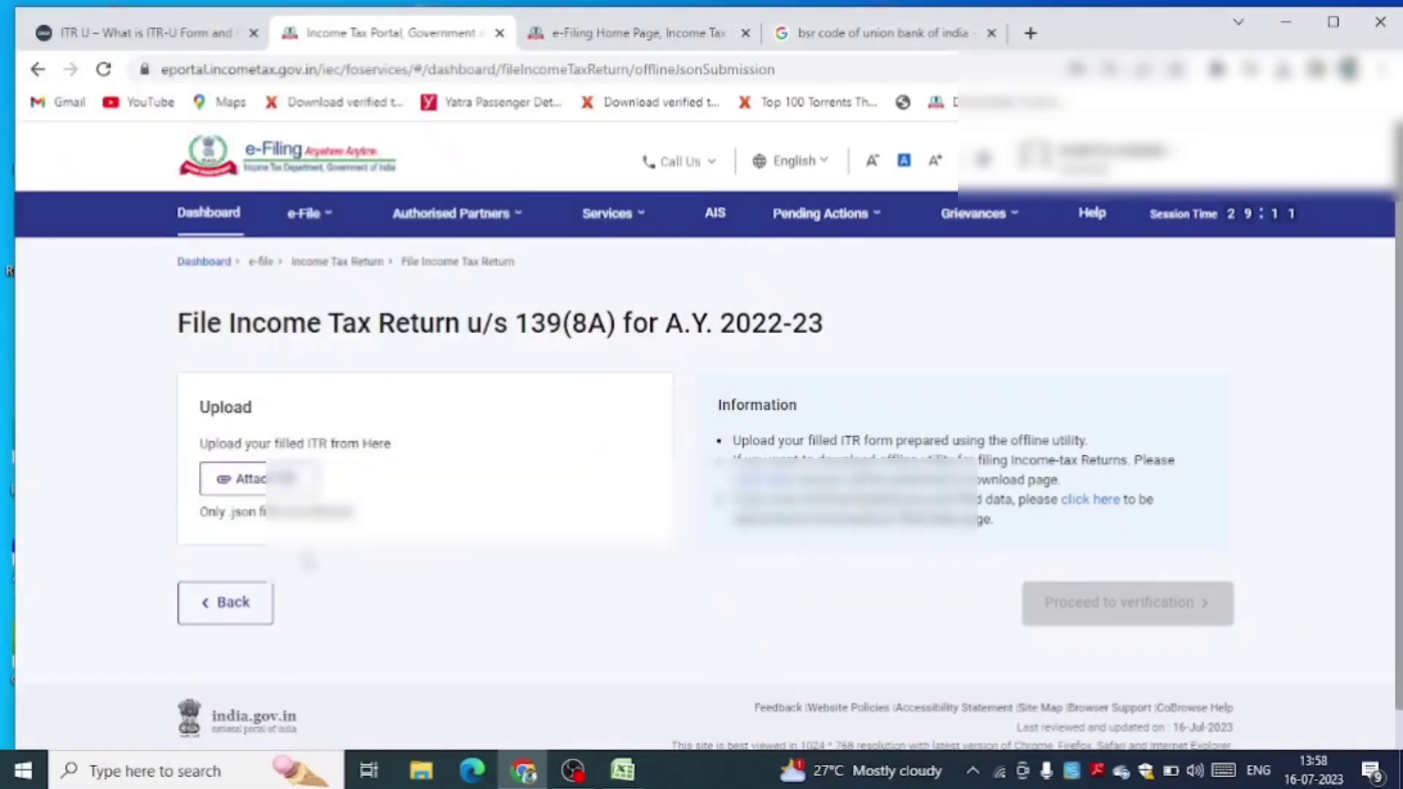